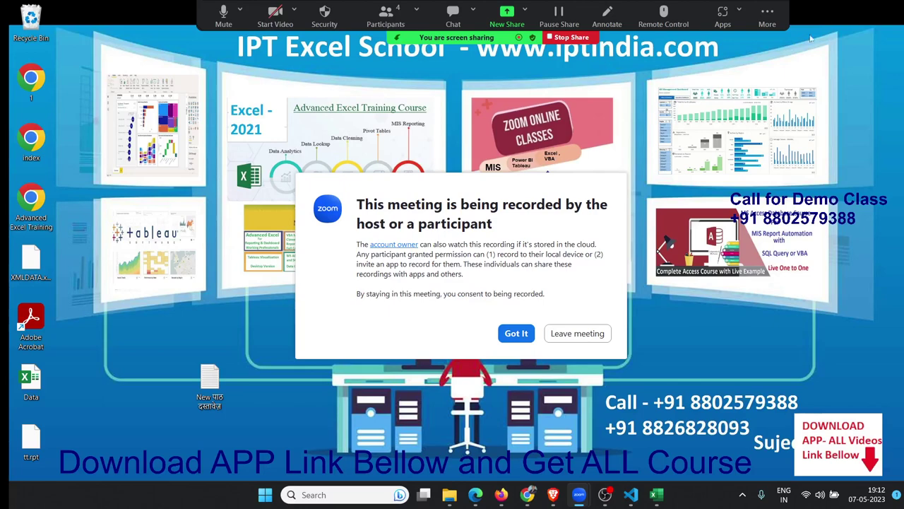
Step: Dismiss the meeting recording notice and hide the screen recorder
left_click(523, 340)
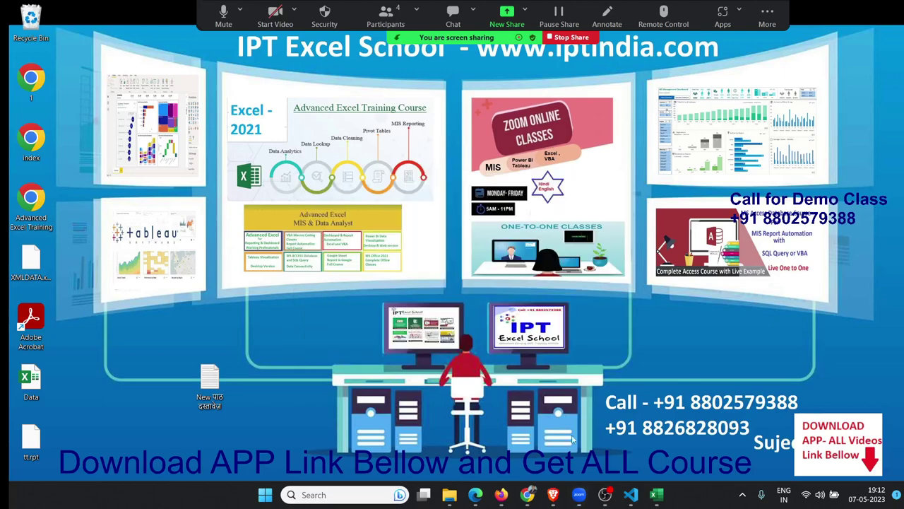
left_click(606, 494)
left_click(608, 498)
Step: Search the Start menu for 'powe' and launch Power BI Desktop
key("super")
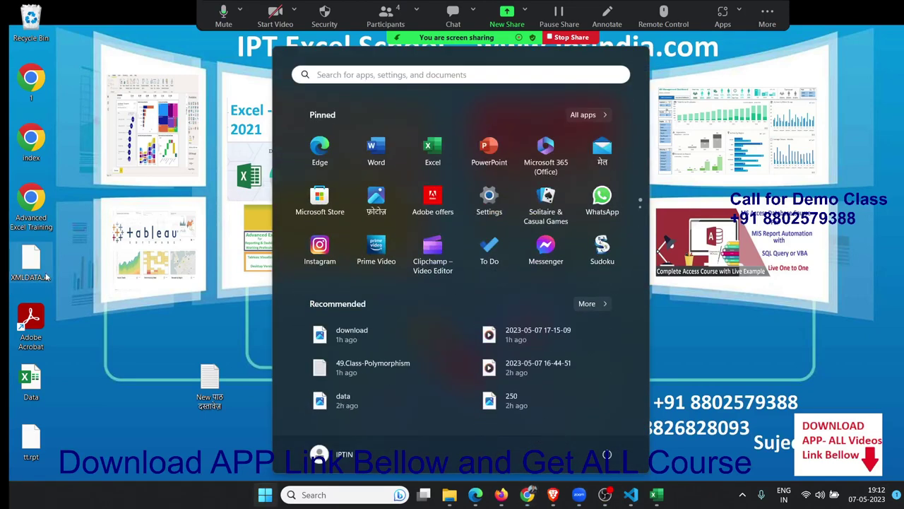
left_click(357, 77)
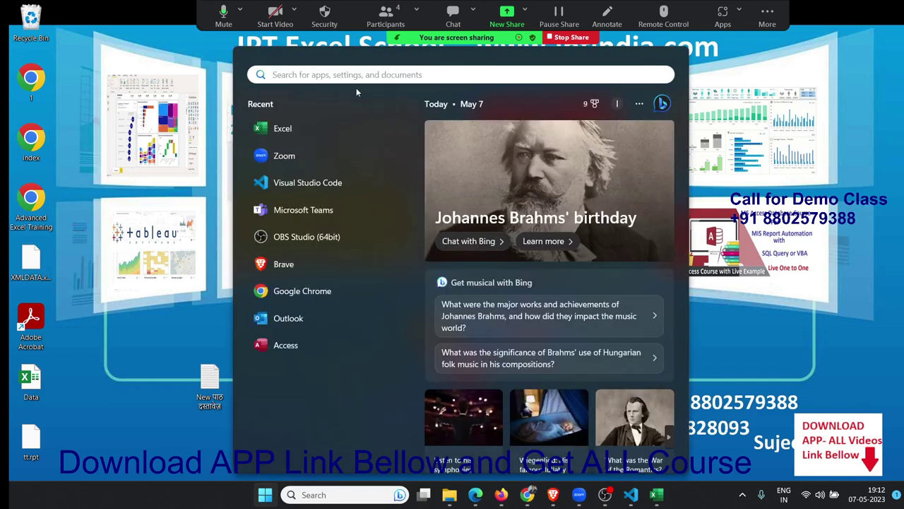
type("powe")
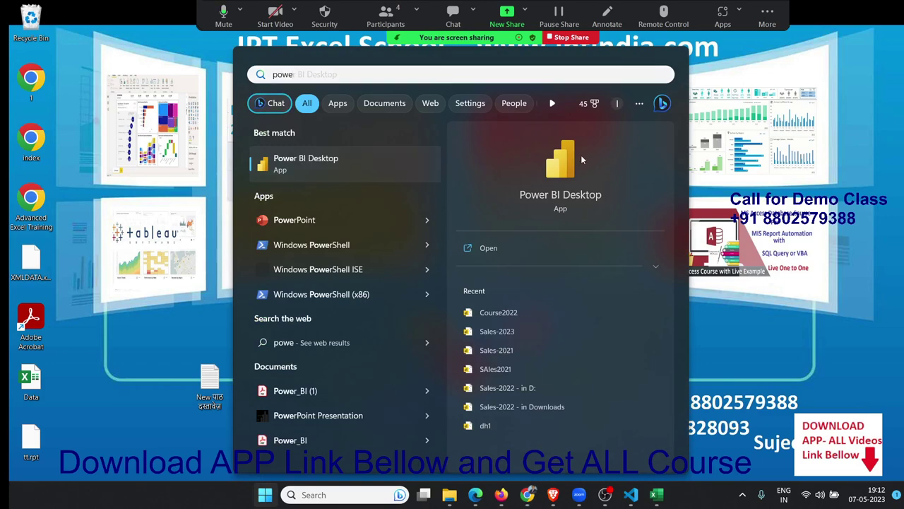
left_click(581, 155)
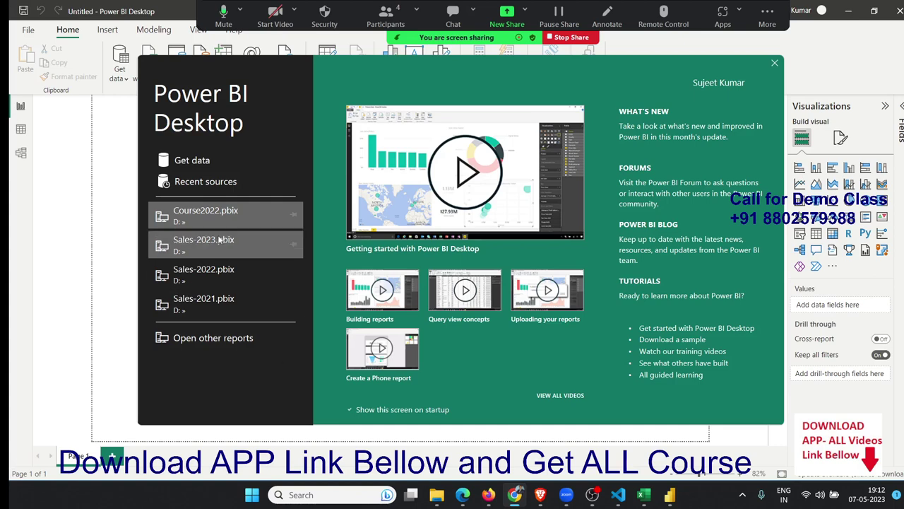
Step: Close the welcome screen and choose Excel Workbook as the data source
left_click(199, 168)
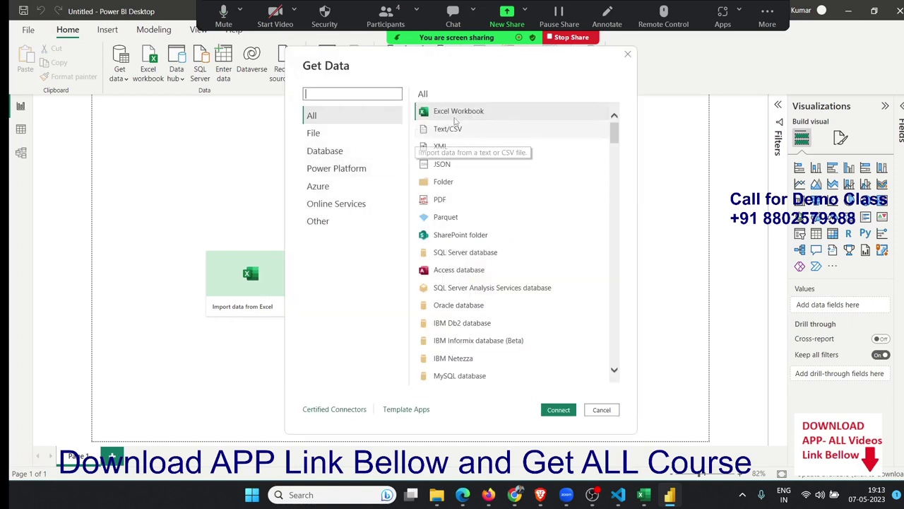
left_click(458, 113)
Step: Connect to Excel and open the Dashboard13 workbook from the file browser
left_click(558, 409)
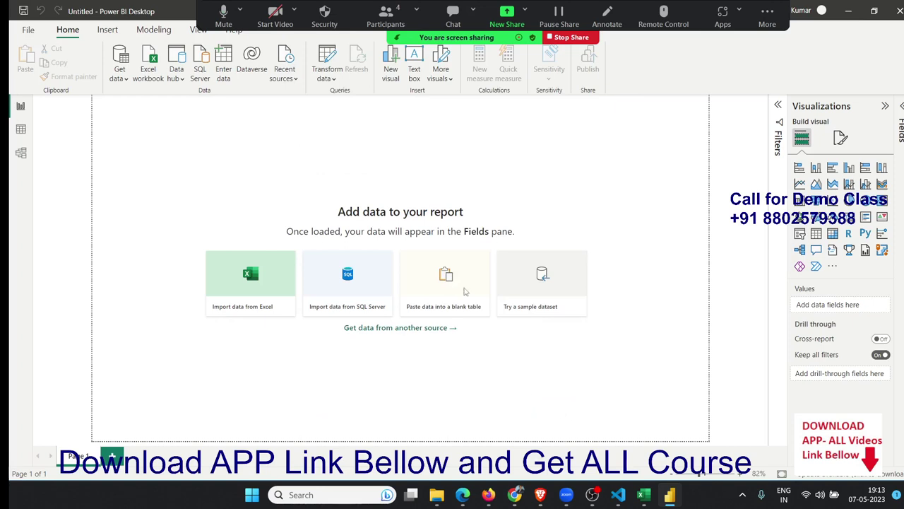
scroll(322, 272, "down", 1)
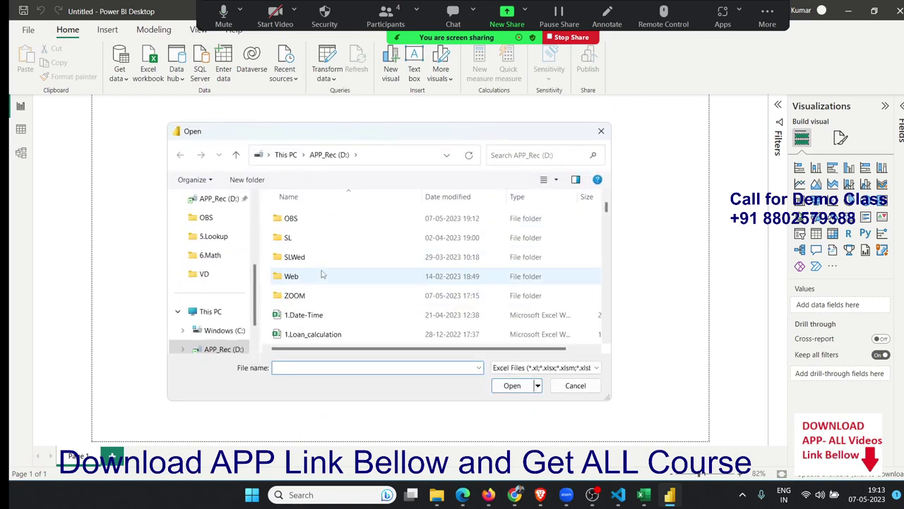
scroll(335, 297, "down", 2)
scroll(341, 308, "down", 3)
scroll(341, 308, "up", 1)
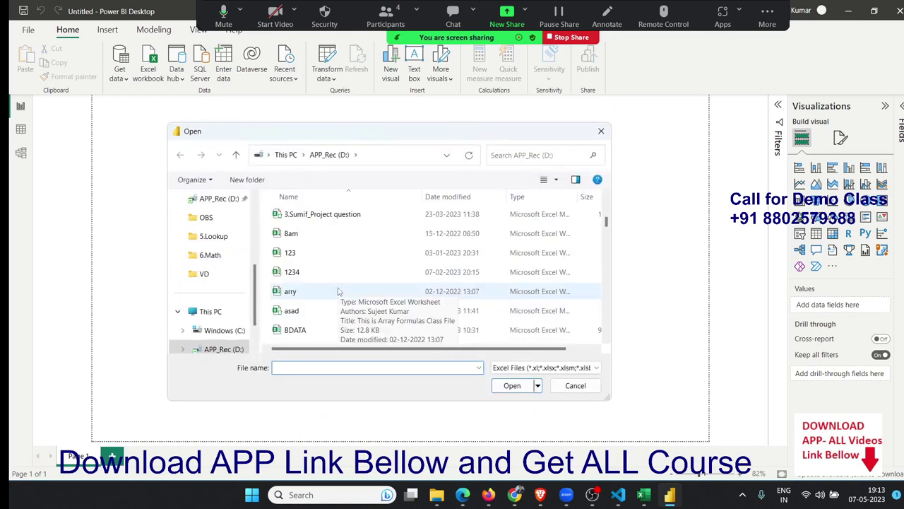
scroll(340, 300, "up", 3)
left_click(339, 294)
key("d")
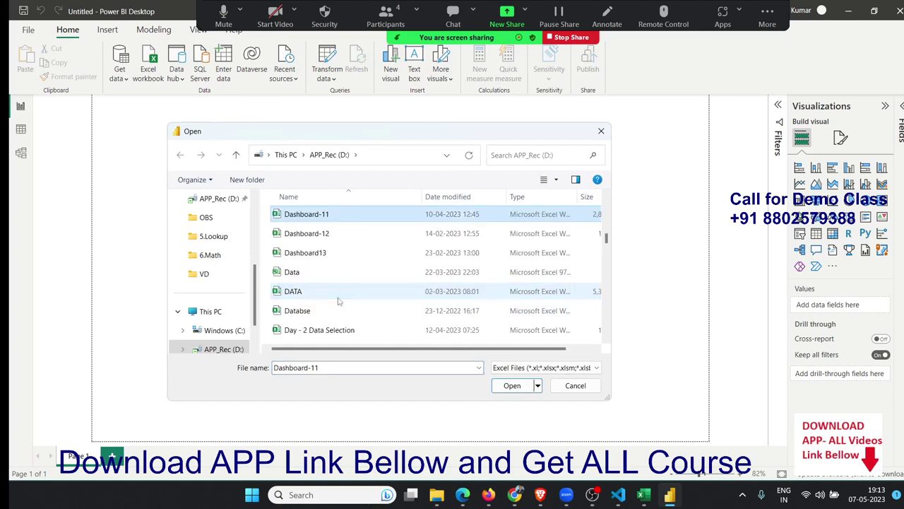
left_click(329, 252)
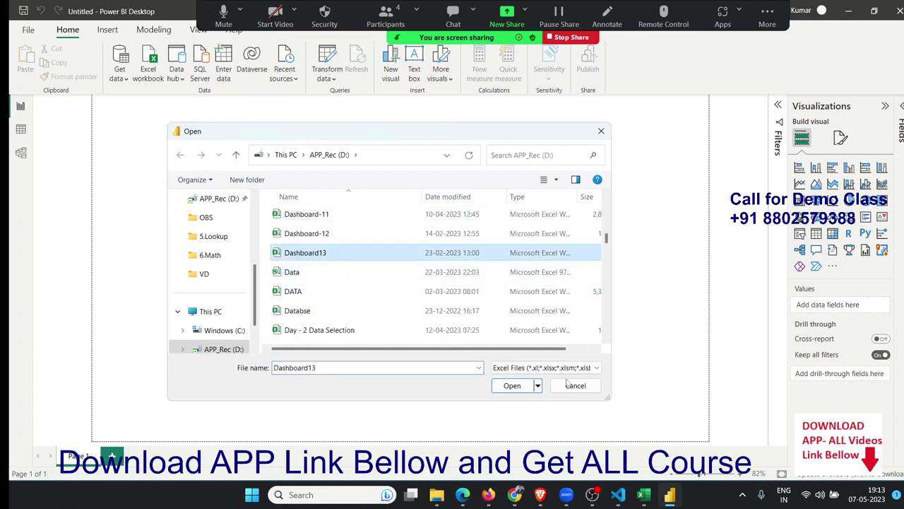
left_click(529, 385)
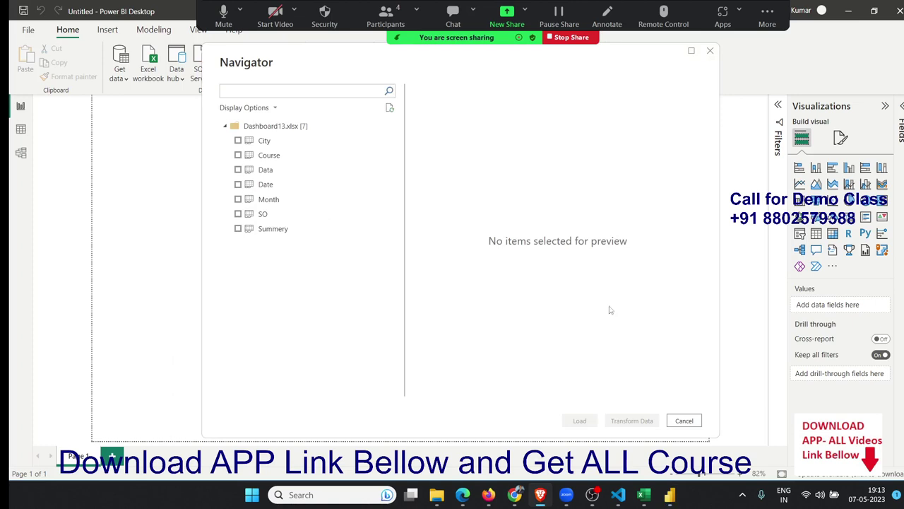
Step: Tick the Data table in Navigator and load it into the report
left_click(265, 170)
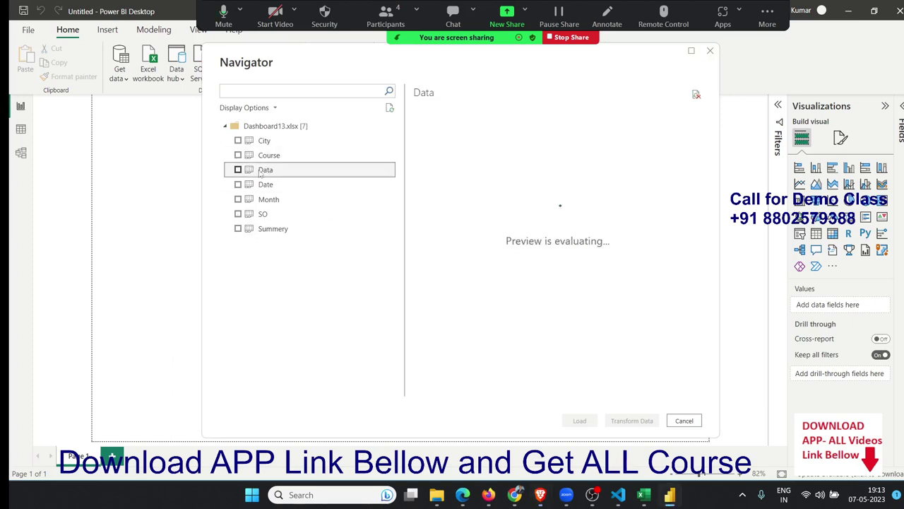
left_click(238, 169)
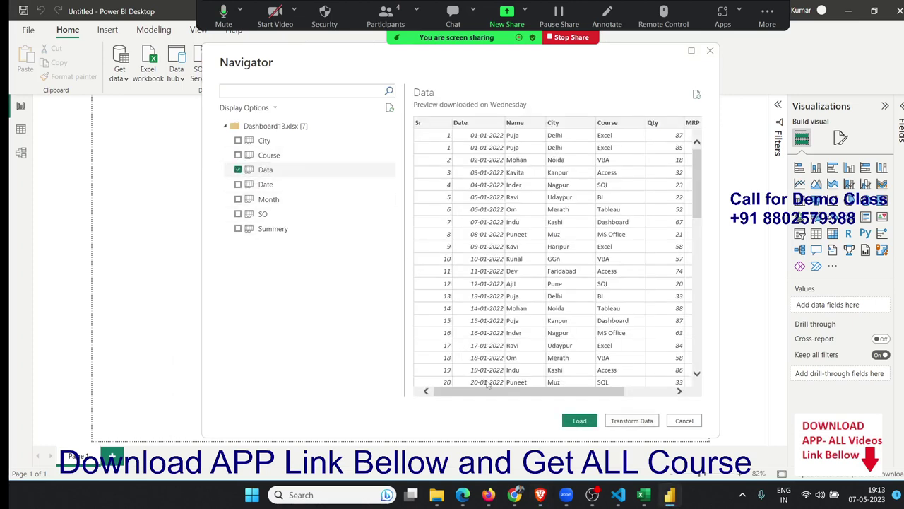
left_click_drag(588, 393, 635, 398)
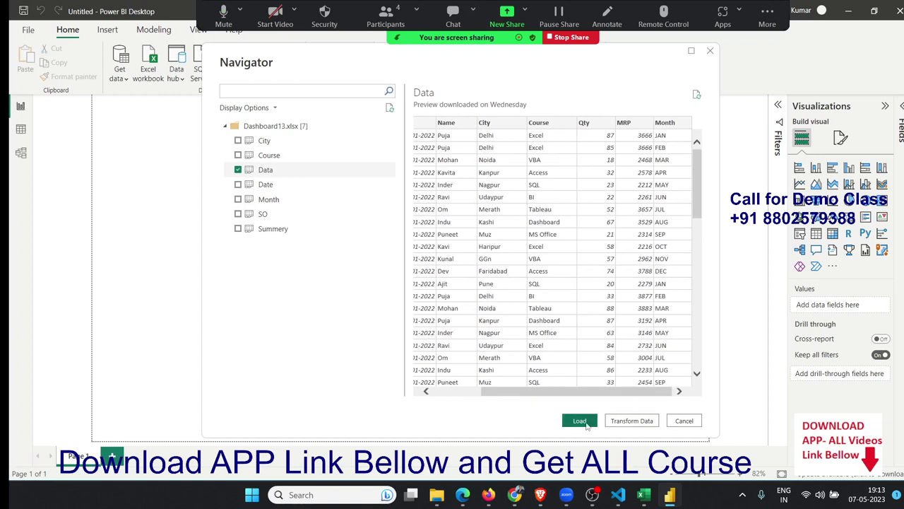
left_click(586, 423)
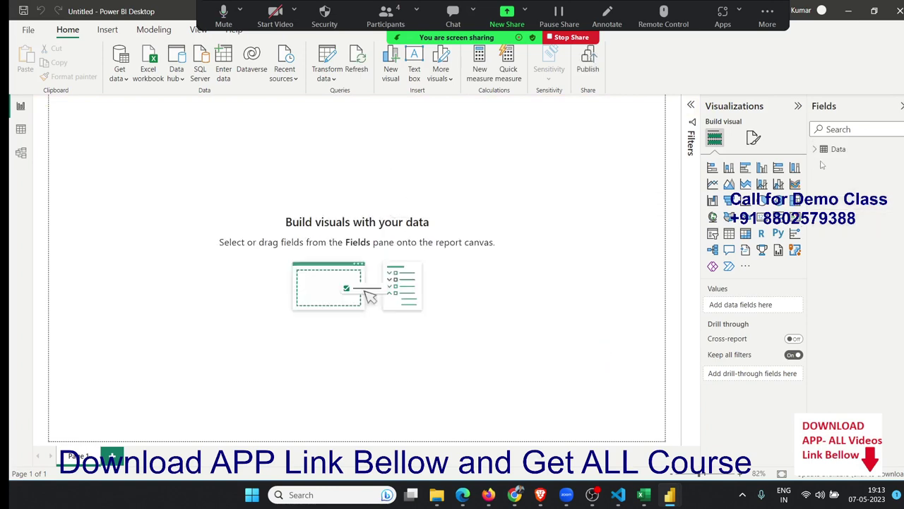
Step: Add an enlarged stacked bar chart with Course on the Y-axis, Qty as values, split by Month
left_click(816, 150)
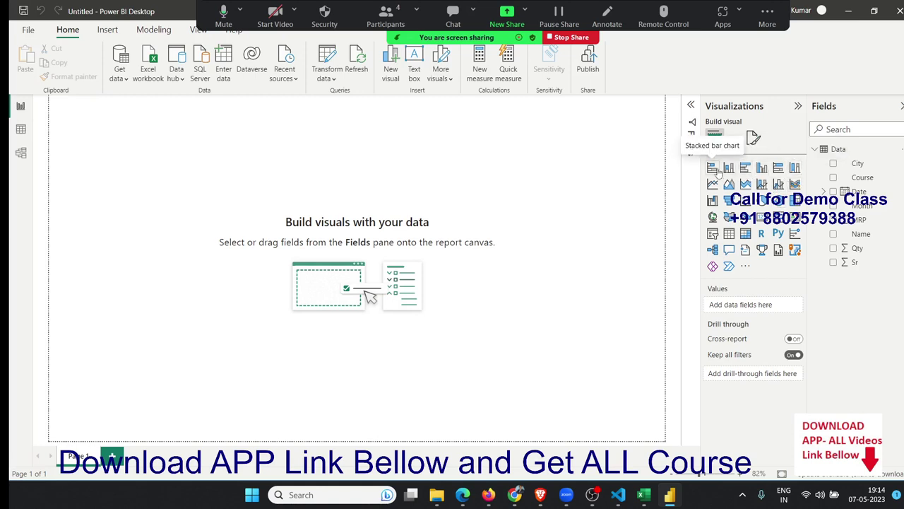
left_click(712, 167)
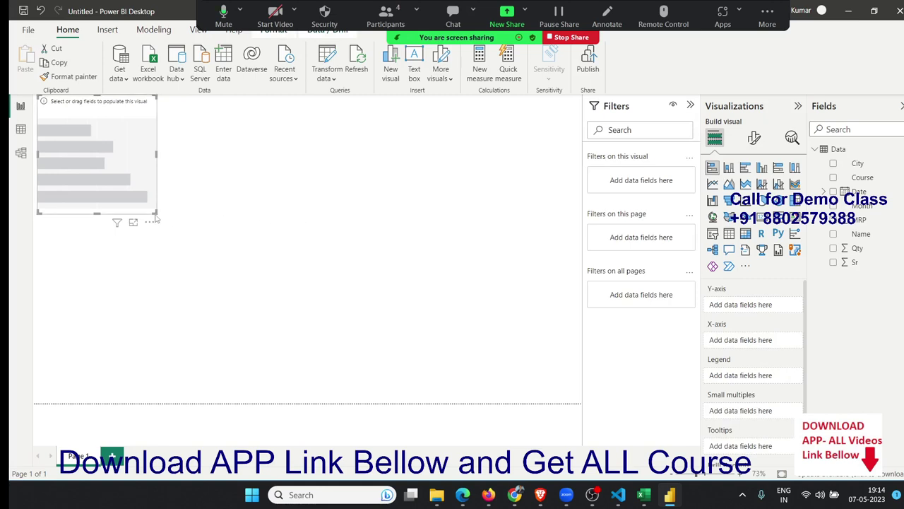
mouse_move(156, 212)
left_mouse_down()
mouse_move(315, 281)
mouse_move(276, 281)
left_mouse_up()
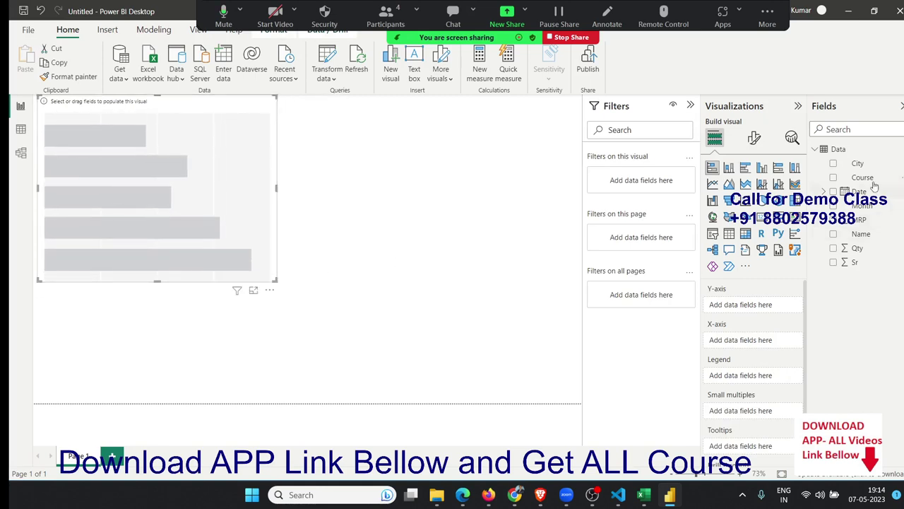
left_click_drag(861, 177, 557, 262)
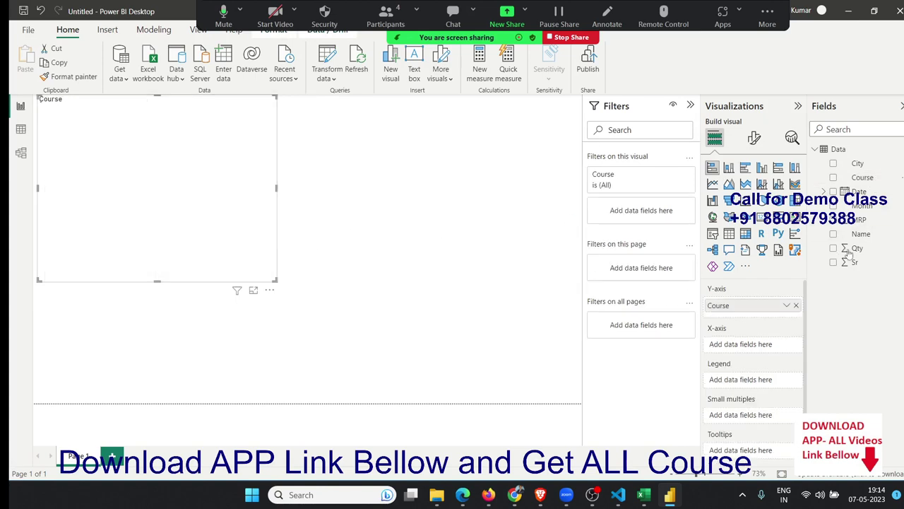
left_click_drag(857, 248, 228, 240)
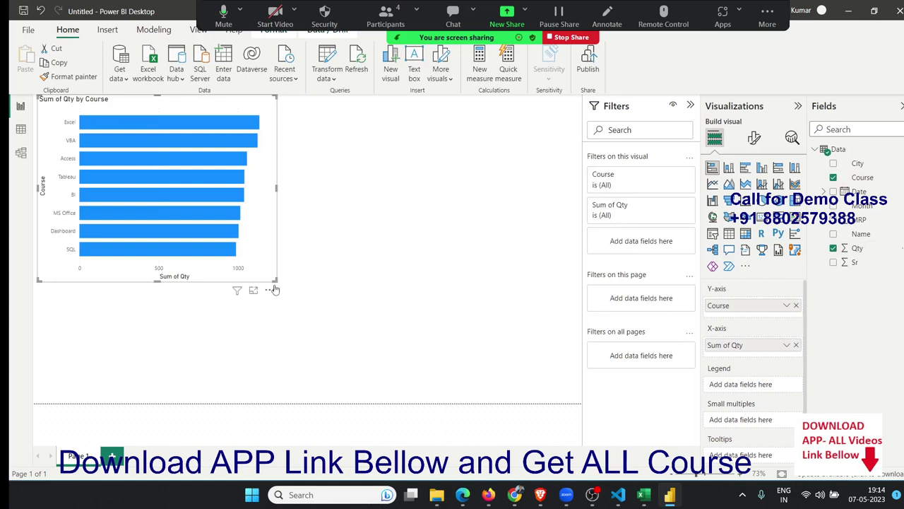
left_click_drag(275, 280, 292, 305)
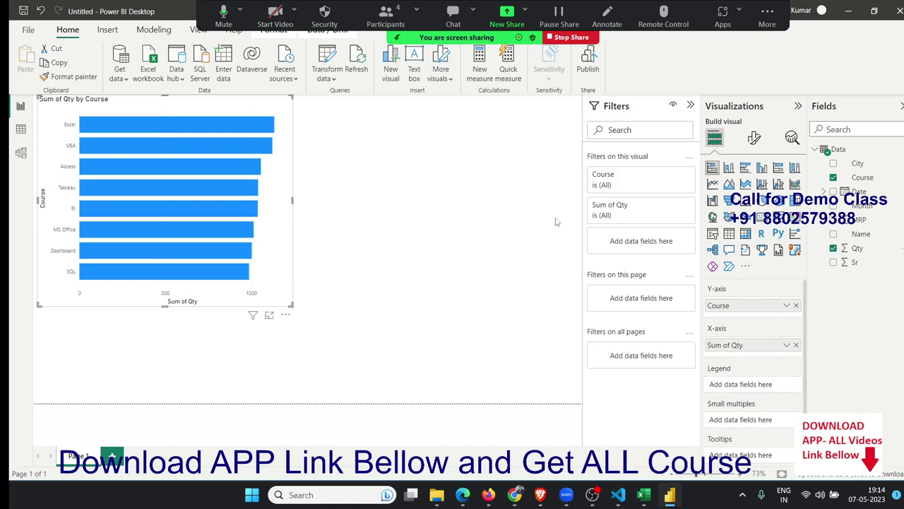
mouse_move(861, 205)
left_mouse_down()
mouse_move(300, 237)
mouse_move(289, 254)
left_mouse_up()
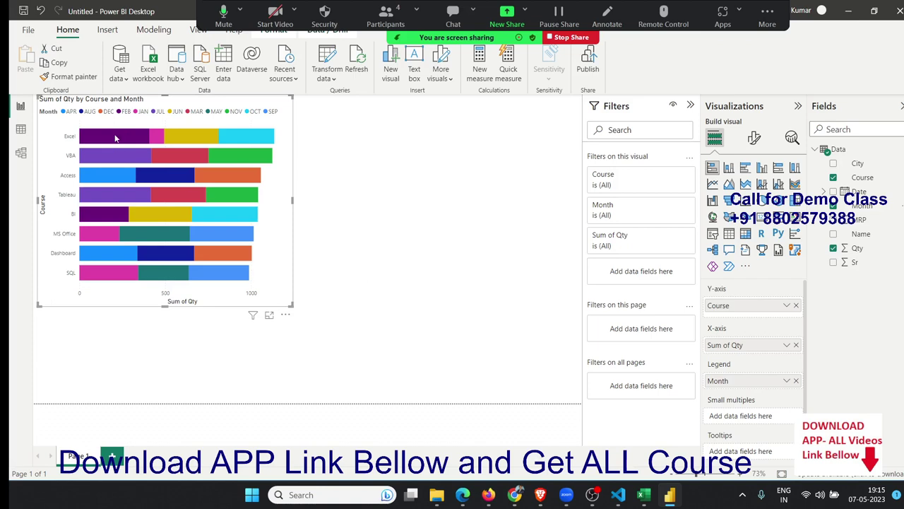
mouse_move(212, 155)
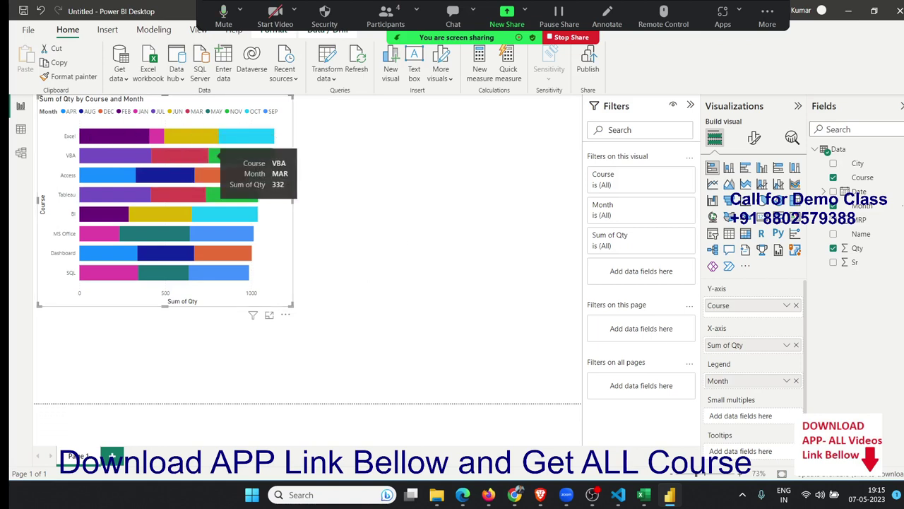
Step: Place Month on the Y-axis with Course beneath it, leaving the Legend empty
mouse_move(734, 387)
left_mouse_down()
mouse_move(736, 316)
mouse_move(734, 400)
left_mouse_up()
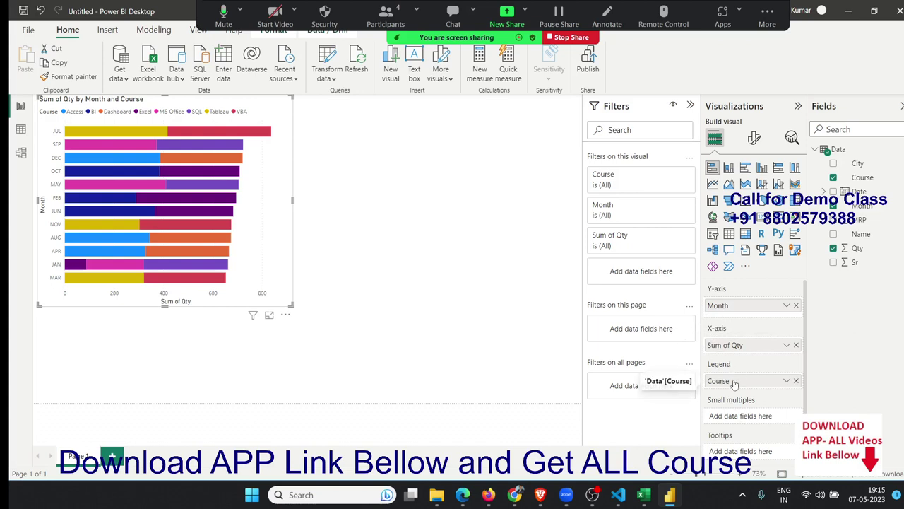
left_click_drag(731, 381, 735, 316)
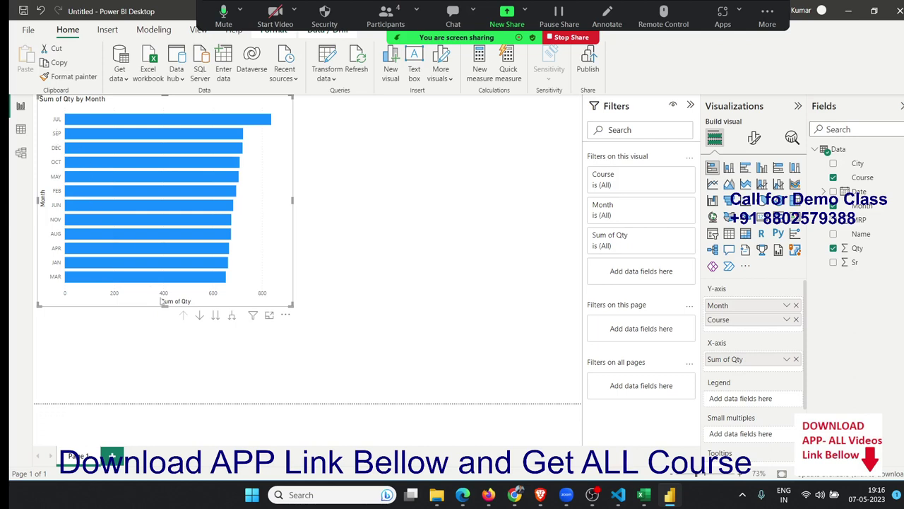
left_click(218, 318)
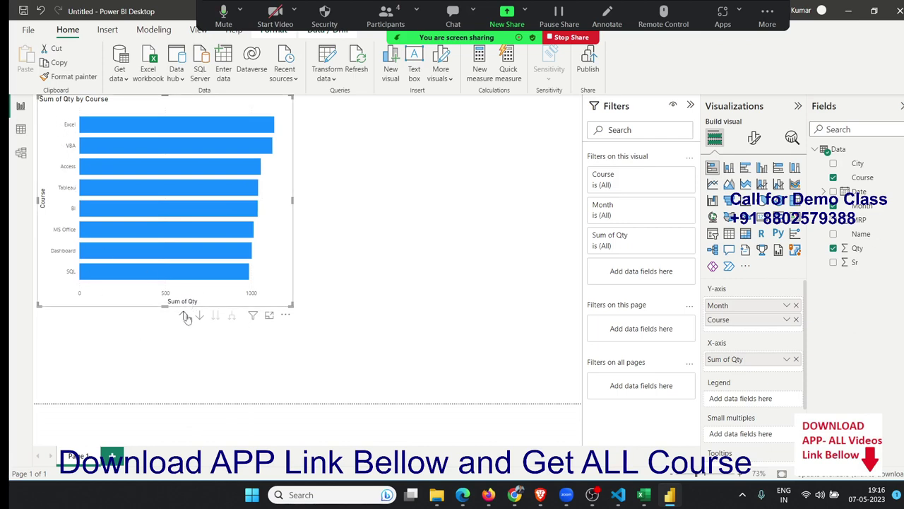
left_click(185, 317)
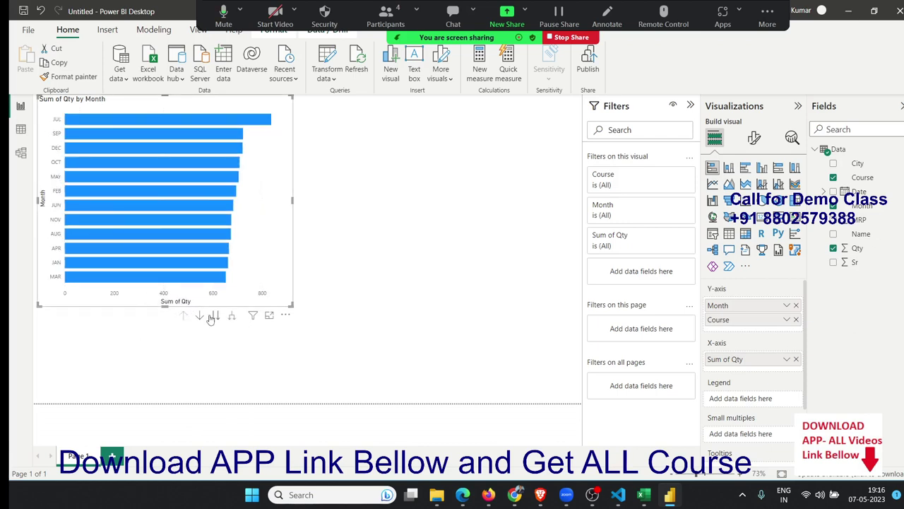
left_click(216, 317)
left_click(183, 316)
left_click(753, 310)
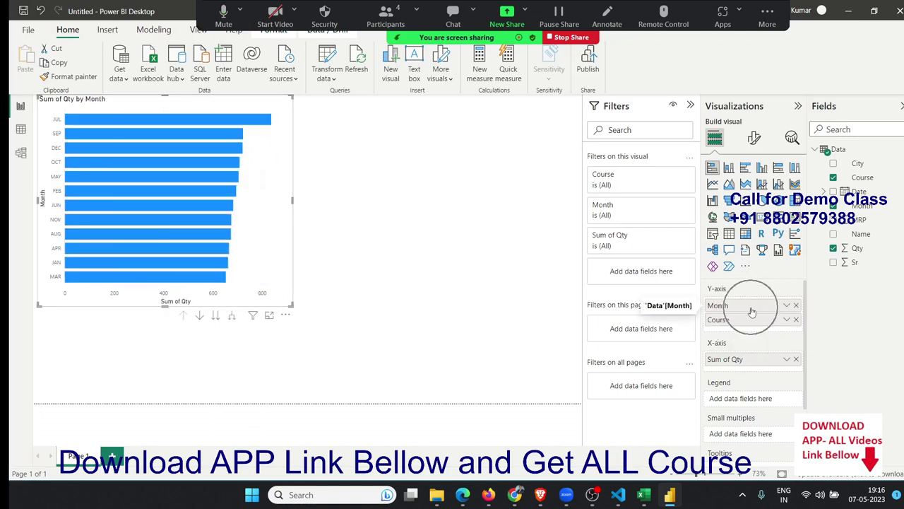
left_click(751, 309)
left_click_drag(741, 324, 742, 440)
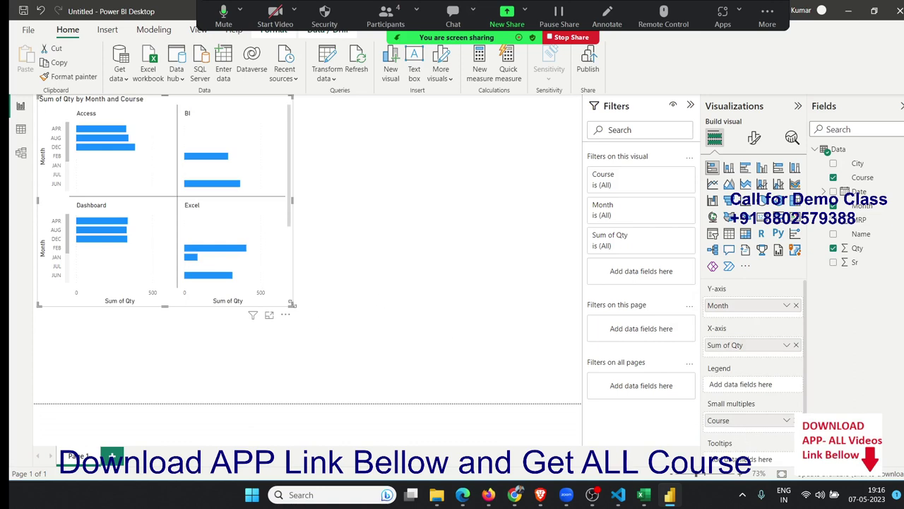
mouse_move(292, 304)
left_mouse_down()
mouse_move(510, 401)
mouse_move(323, 367)
left_mouse_up()
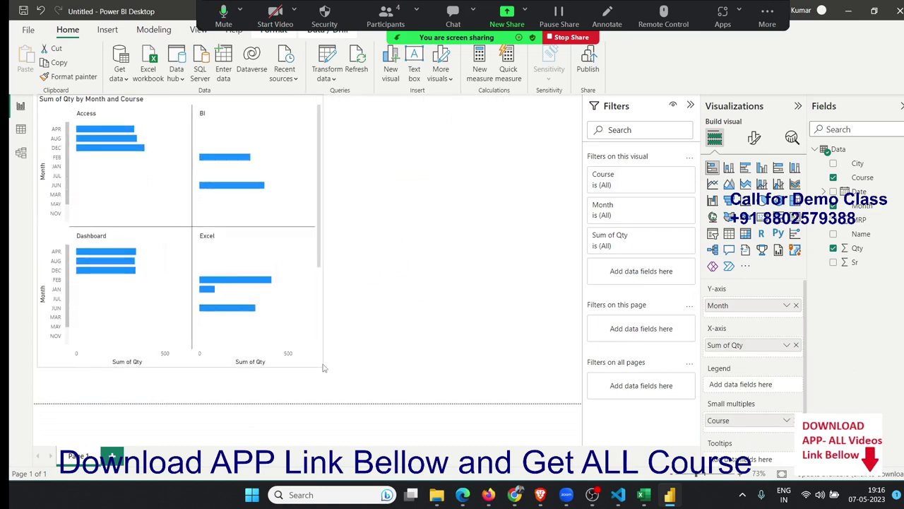
scroll(322, 275, "up", 1)
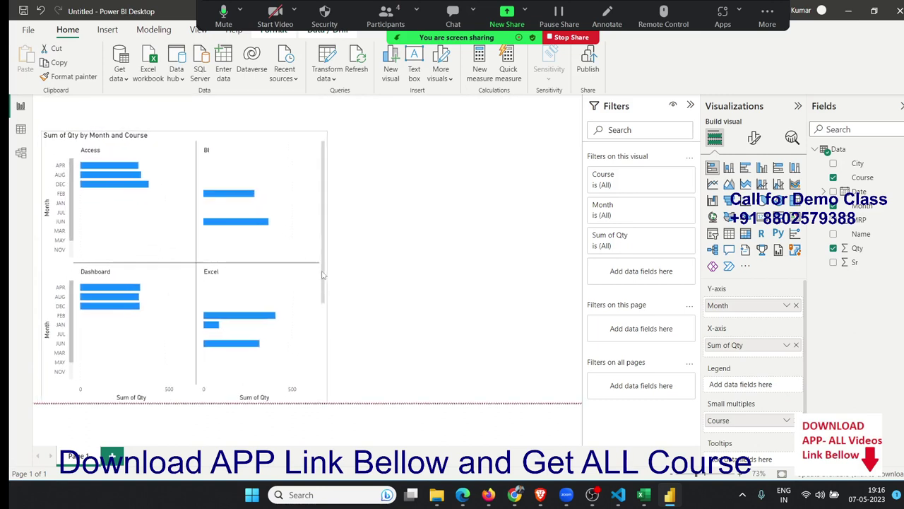
scroll(322, 276, "down", 1)
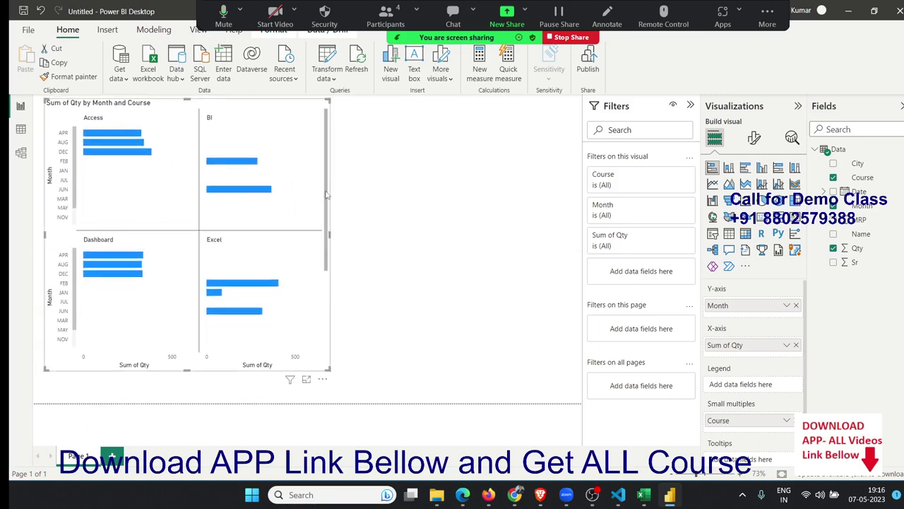
mouse_move(327, 195)
left_mouse_down()
mouse_move(328, 267)
mouse_move(329, 159)
mouse_move(324, 288)
mouse_move(328, 153)
left_mouse_up()
mouse_move(321, 195)
left_mouse_down()
mouse_move(320, 212)
mouse_move(317, 182)
left_mouse_up()
scroll(75, 293, "down", 1)
scroll(83, 329, "up", 1)
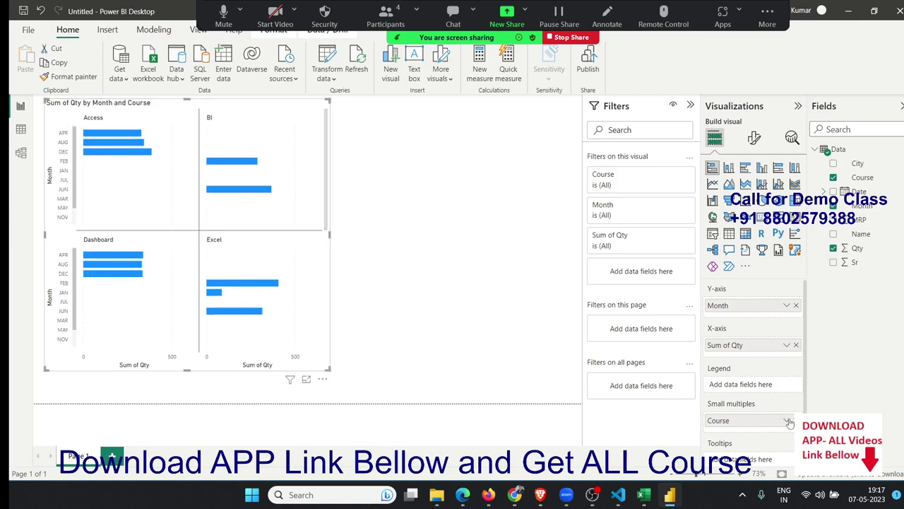
Step: Move the Course field from Small multiples into the Legend well
left_click_drag(763, 424, 763, 396)
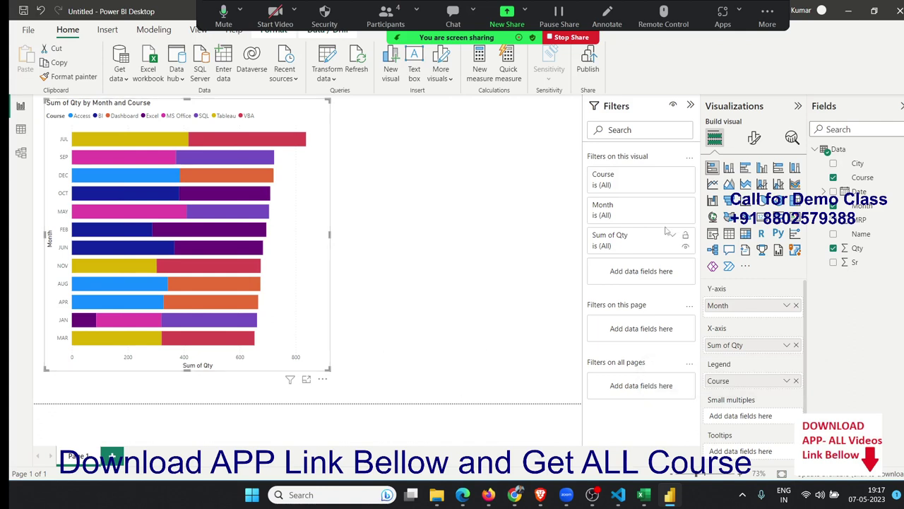
Step: In Format visual, toggle the Month and Sum of Qty axes off and back on, browsing axis settings
left_click(754, 139)
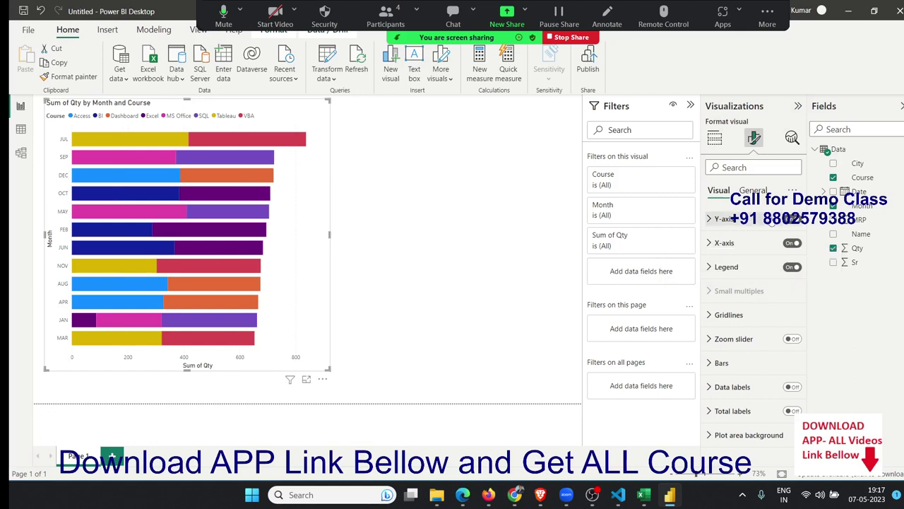
left_click(792, 221)
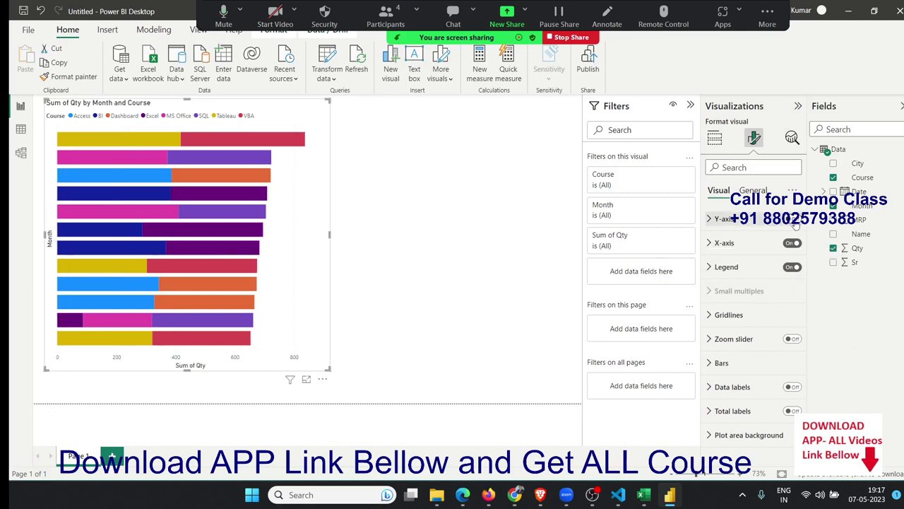
left_click(792, 222)
left_click(791, 244)
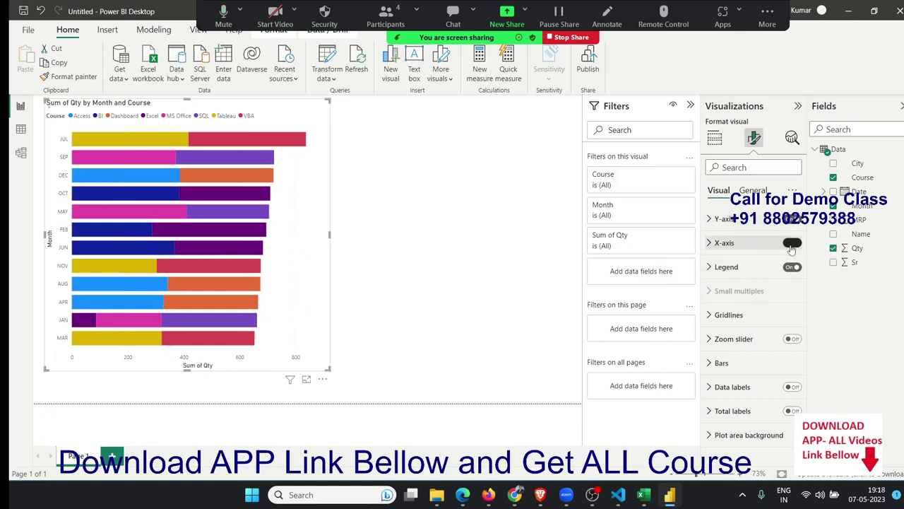
left_click(791, 243)
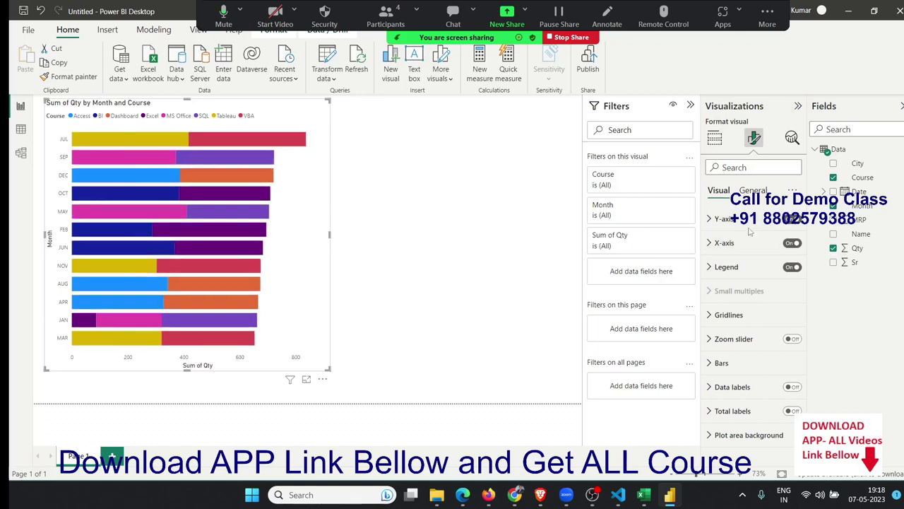
left_click(714, 222)
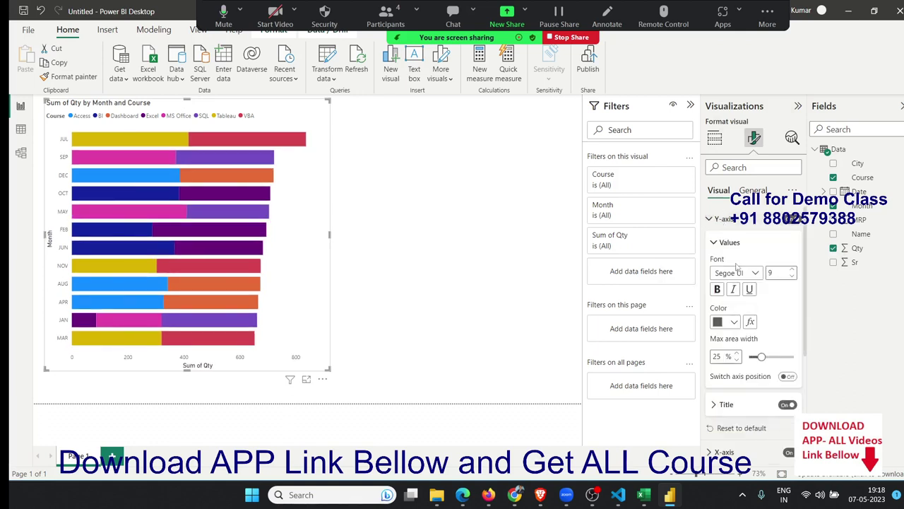
scroll(755, 367, "down", 2)
scroll(755, 370, "down", 1)
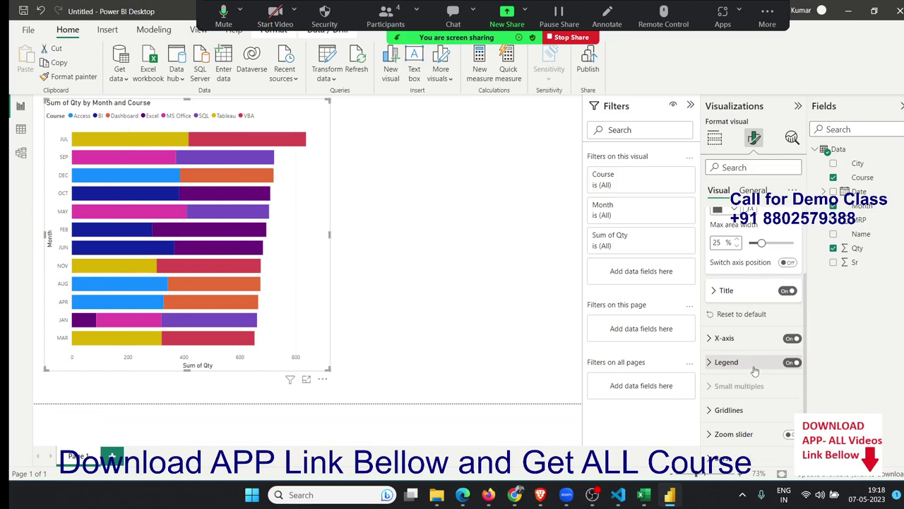
left_click(714, 290)
left_click(713, 289)
scroll(713, 291, "up", 2)
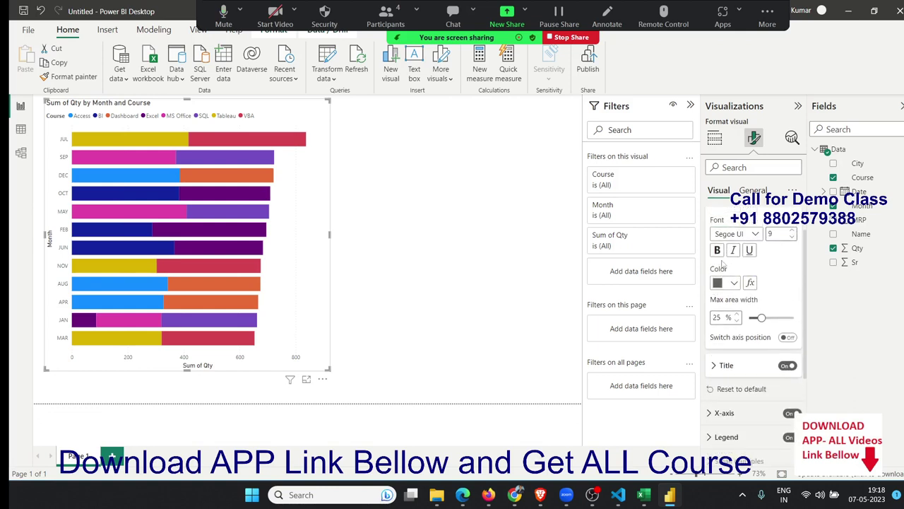
scroll(715, 276, "up", 1)
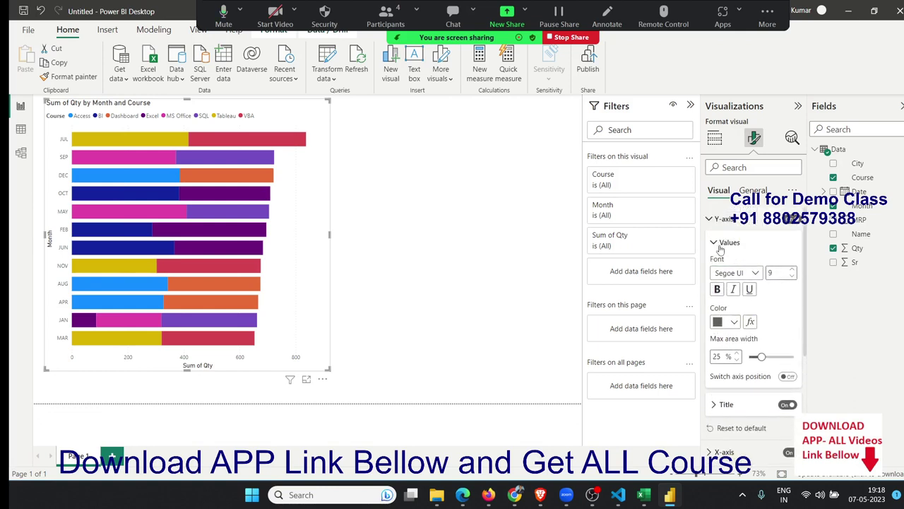
left_click(719, 246)
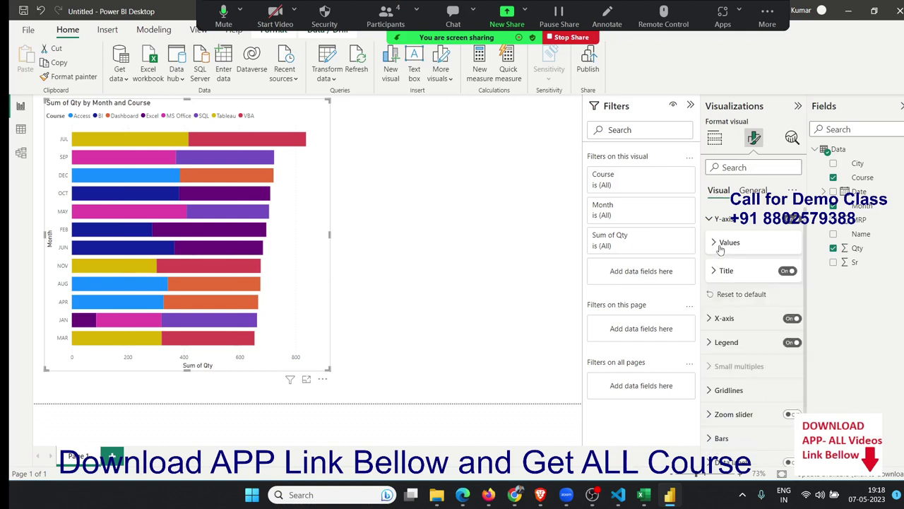
Step: Test the axis title, axis label and legend toggles, then enable the zoom slider at full range
left_click(788, 272)
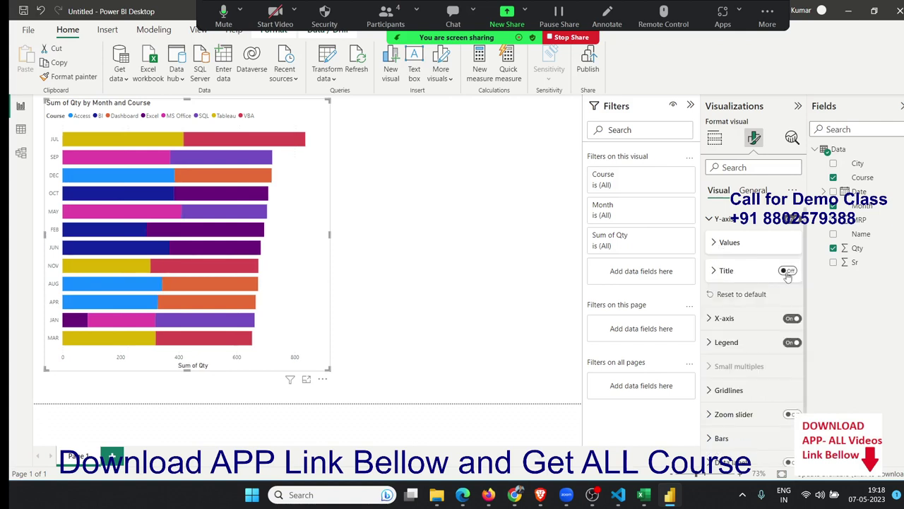
left_click(787, 272)
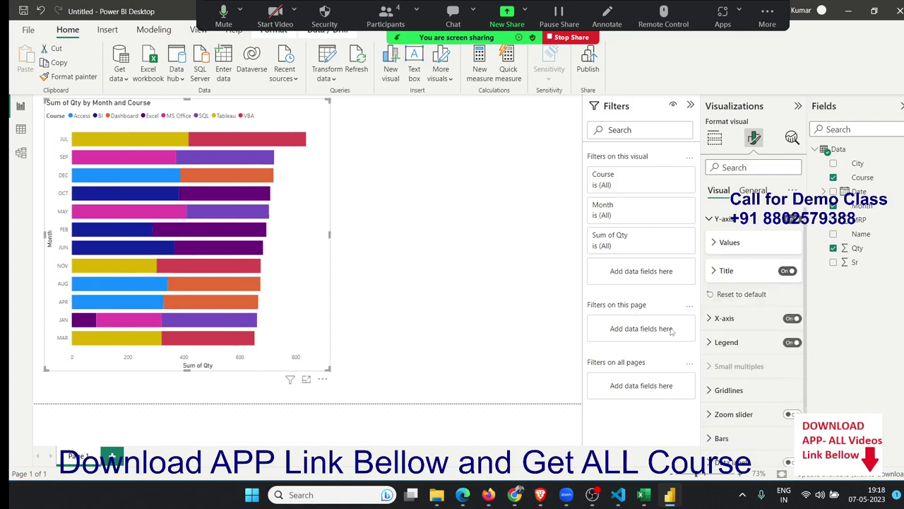
left_click(789, 319)
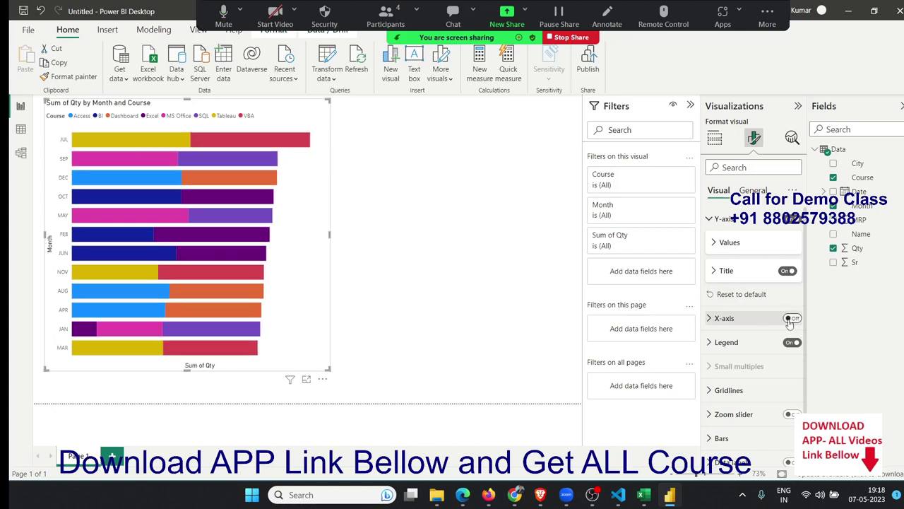
left_click(789, 320)
scroll(790, 321, "down", 2)
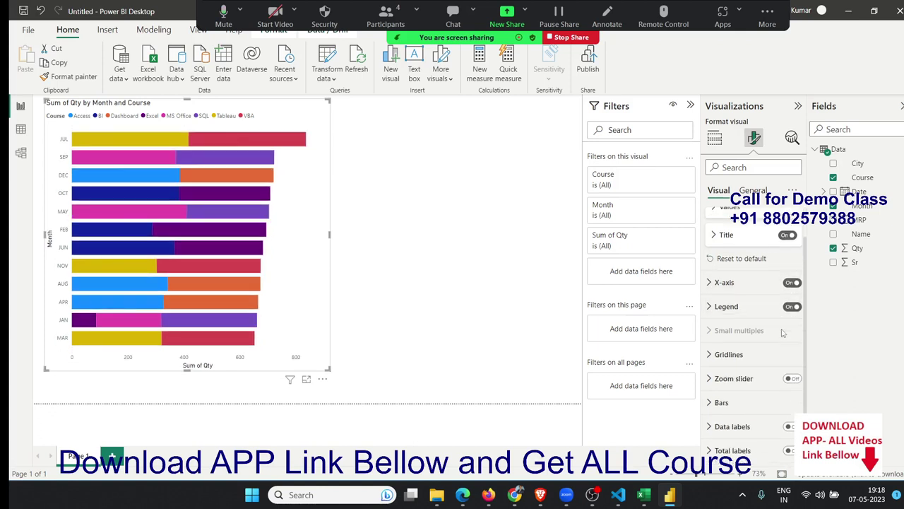
left_click(792, 287)
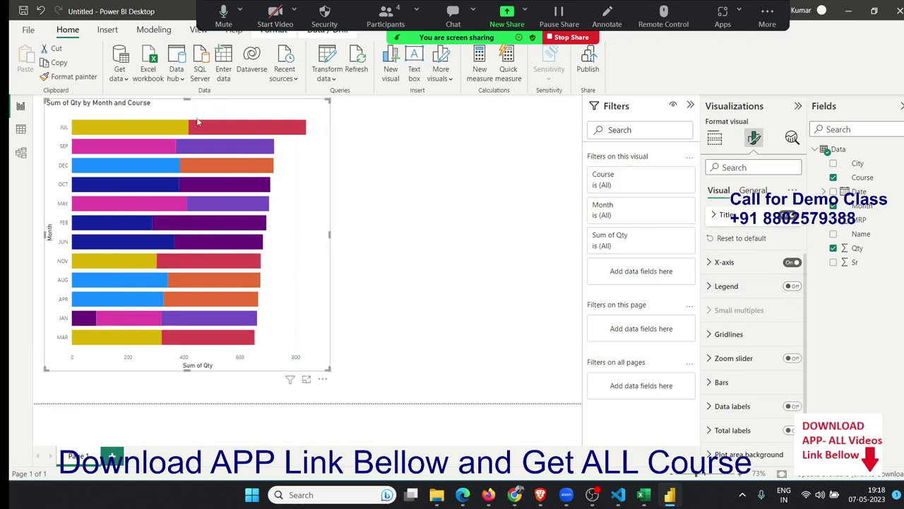
left_click(790, 286)
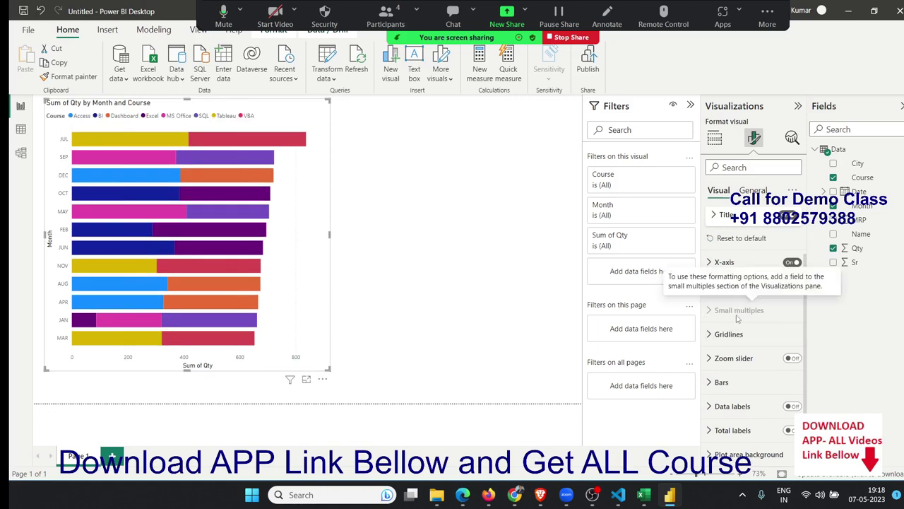
left_click(793, 358)
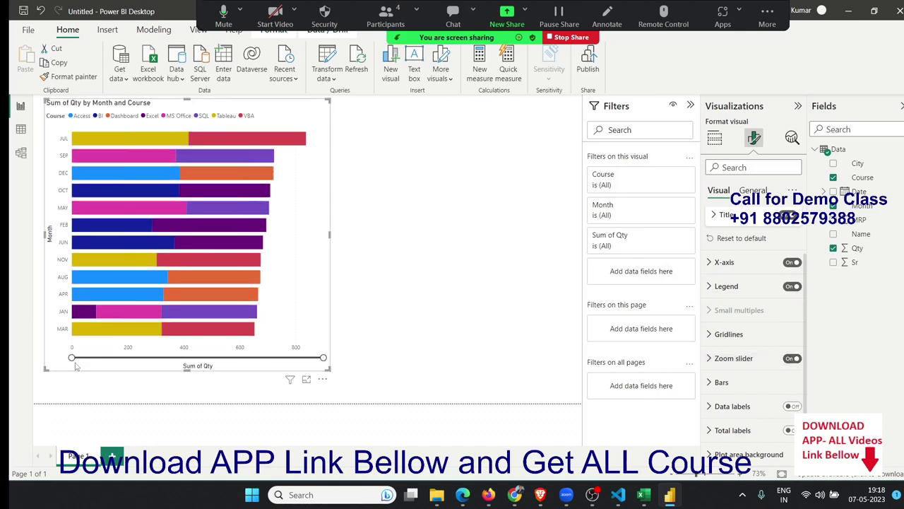
mouse_move(72, 358)
left_mouse_down()
mouse_move(164, 358)
mouse_move(74, 358)
left_mouse_up()
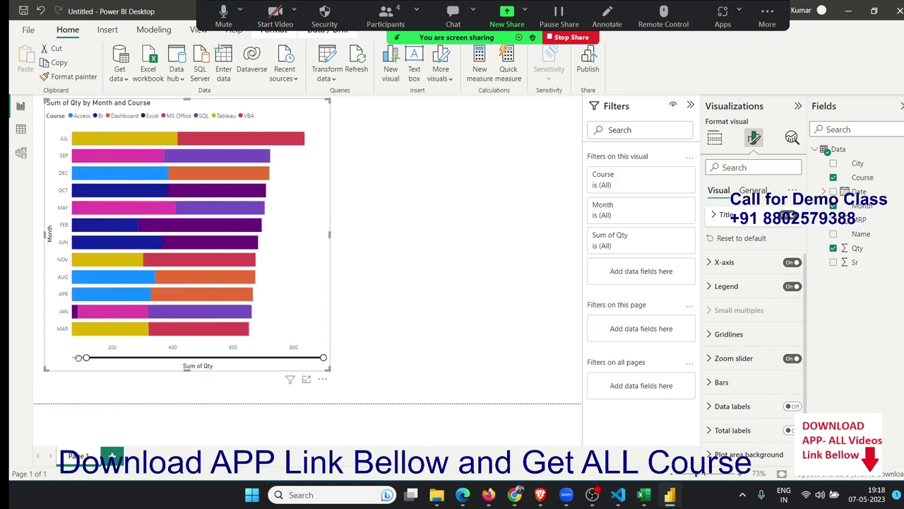
Step: Remove the zoom slider and review per-course bar colours, keeping the original stacking order
left_click(792, 358)
left_click(742, 383)
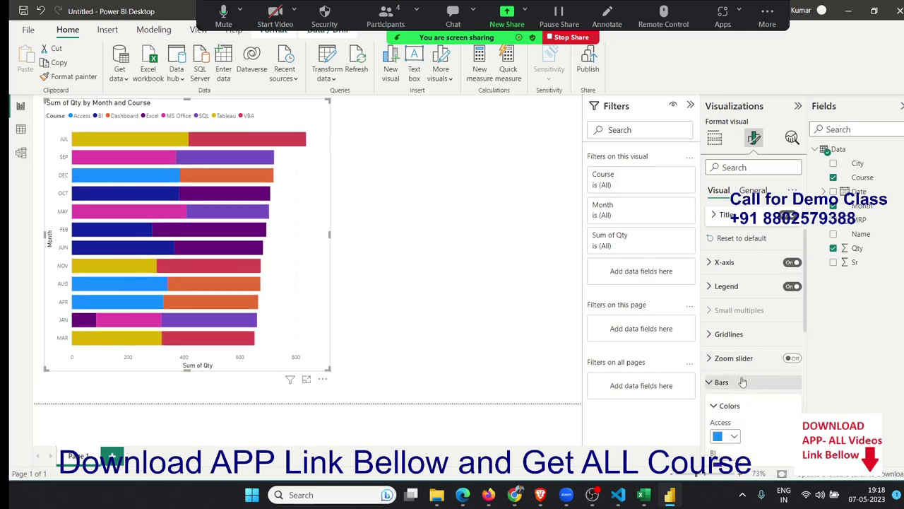
scroll(742, 382, "down", 2)
scroll(738, 374, "down", 1)
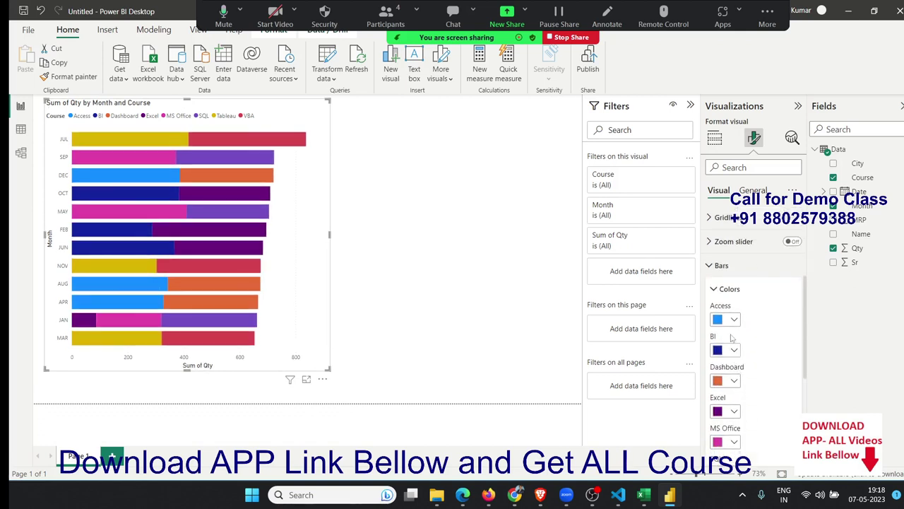
scroll(738, 381, "down", 1)
scroll(736, 390, "down", 1)
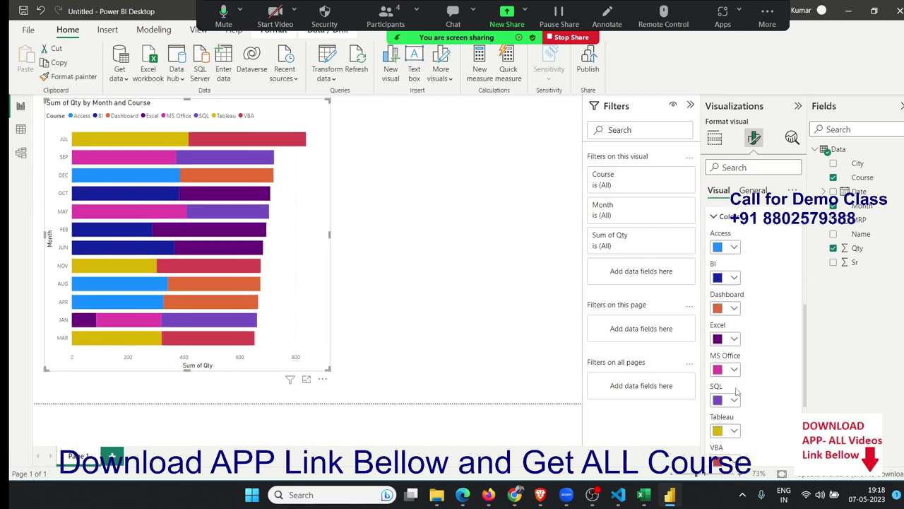
scroll(737, 390, "down", 1)
scroll(735, 389, "down", 1)
scroll(737, 387, "up", 1)
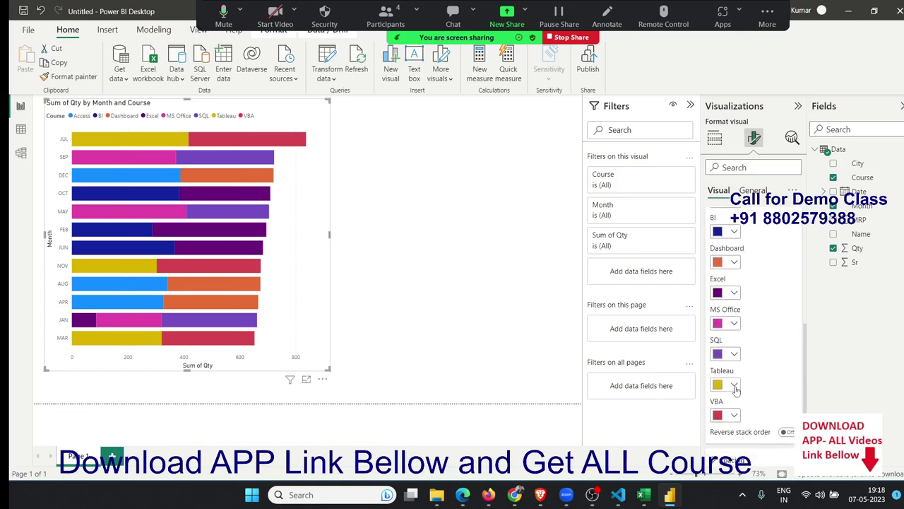
scroll(736, 387, "up", 1)
scroll(737, 387, "down", 2)
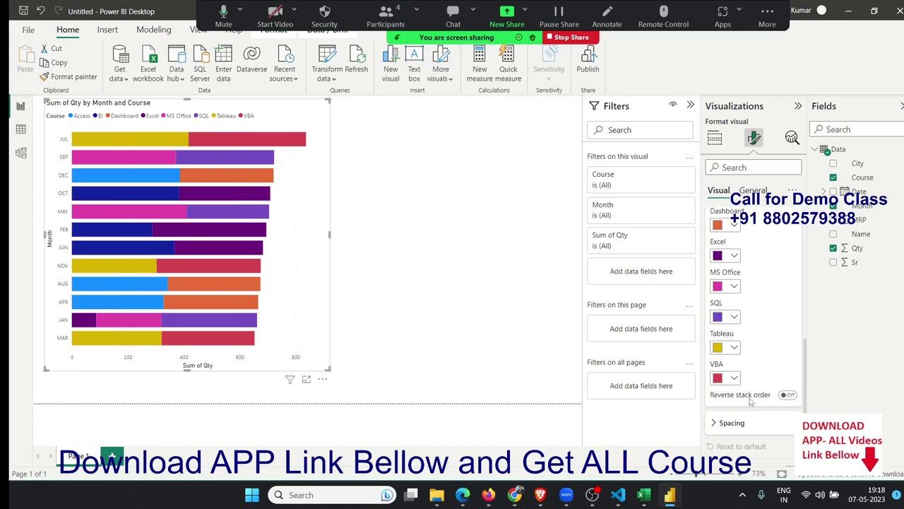
left_click(788, 395)
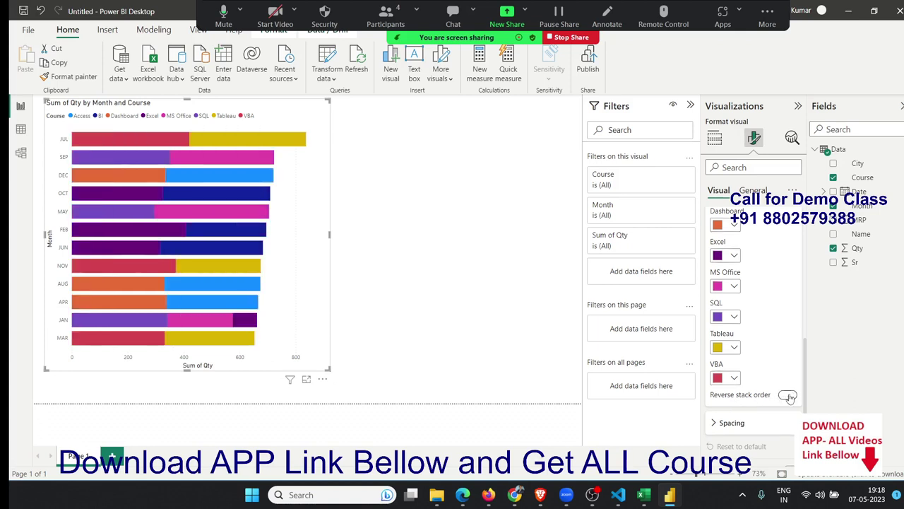
left_click(788, 395)
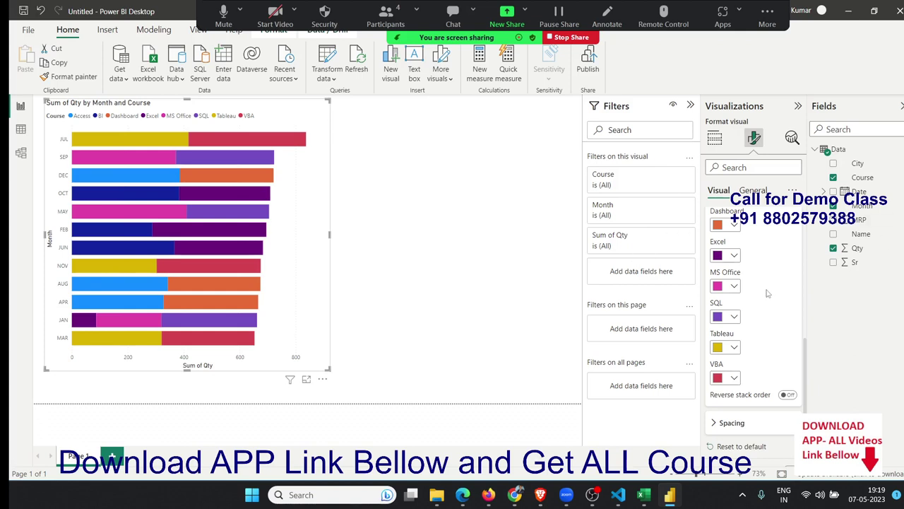
Step: Set the bar Spacing inner padding to 12 px and collapse the Spacing section
scroll(776, 324, "down", 1)
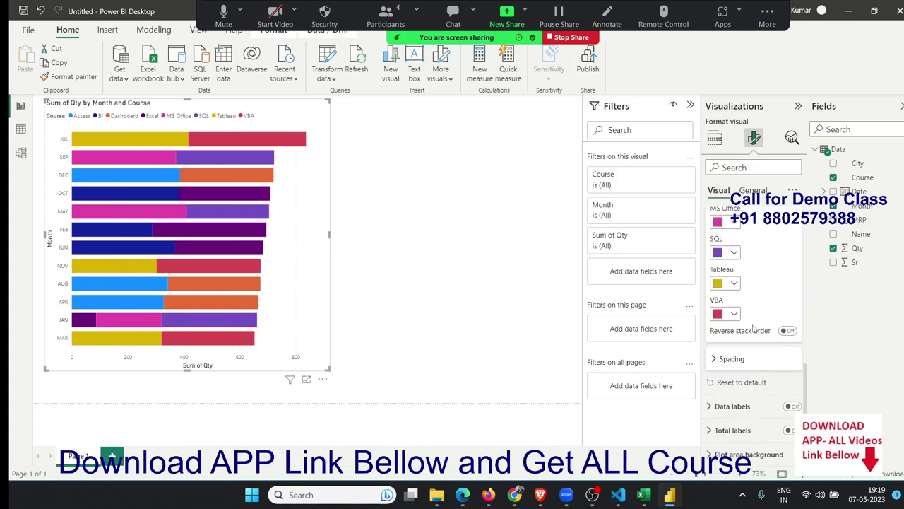
left_click(721, 360)
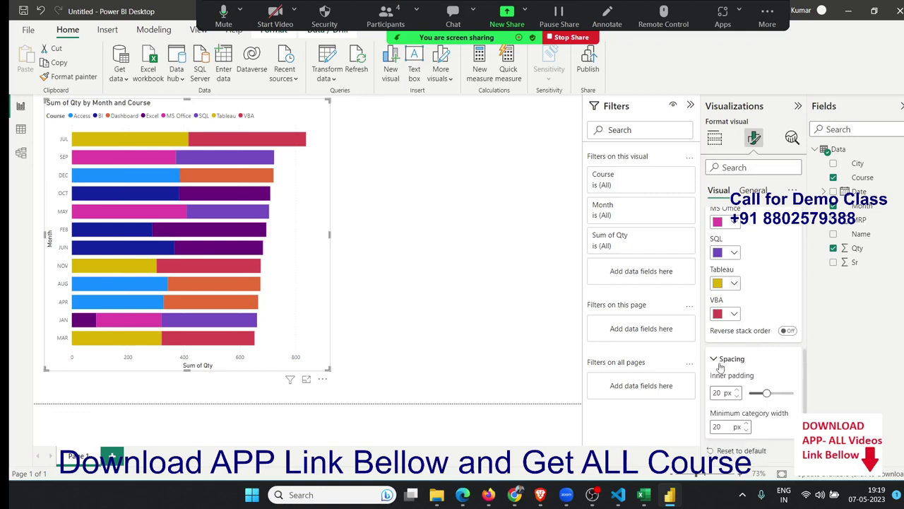
mouse_move(763, 393)
left_mouse_down()
mouse_move(793, 393)
mouse_move(760, 394)
left_mouse_up()
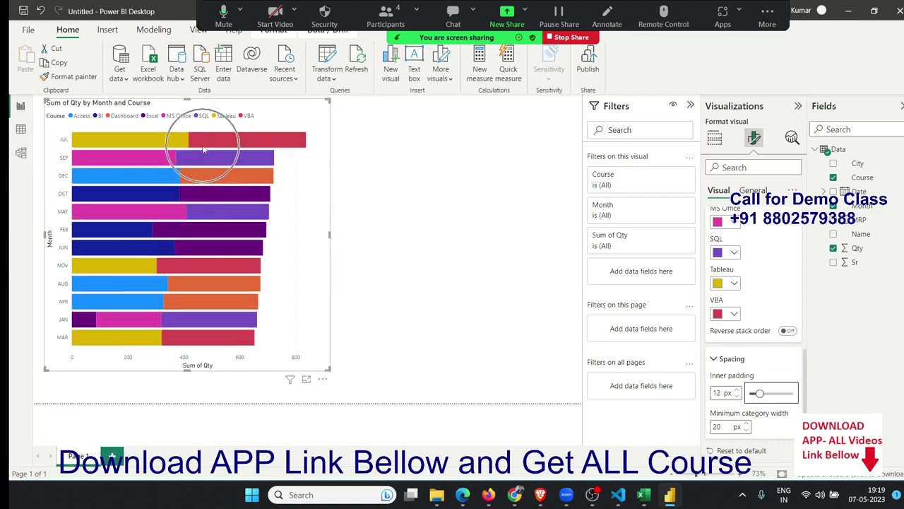
left_click(714, 360)
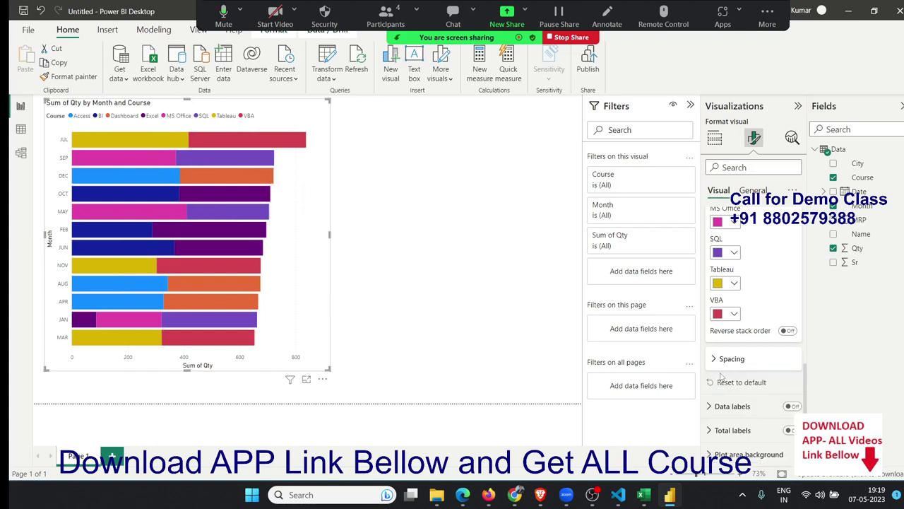
Step: Turn on data labels for all series with Position set to Auto
left_click(792, 406)
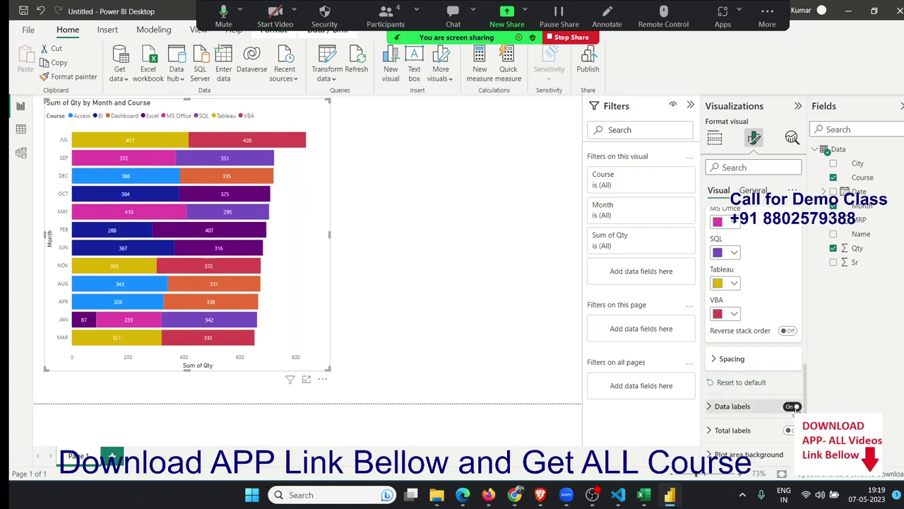
left_click(711, 411)
scroll(713, 395, "down", 2)
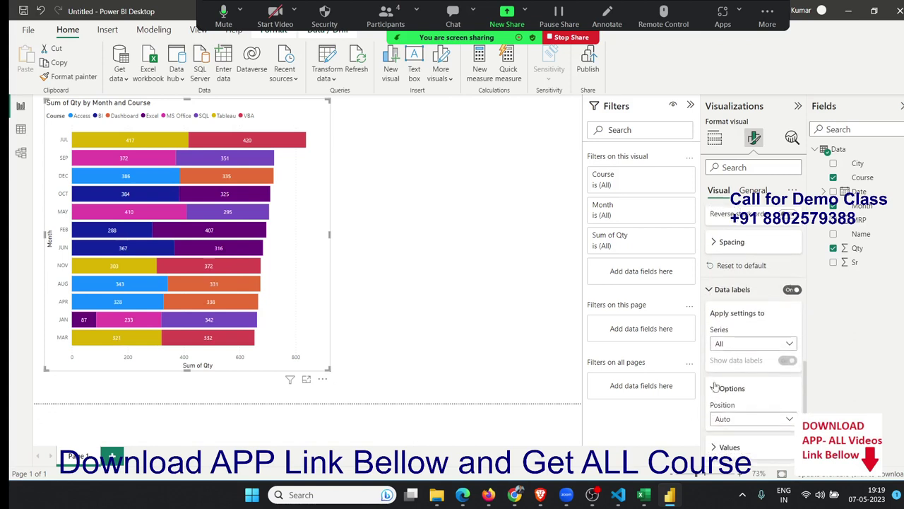
left_click(730, 344)
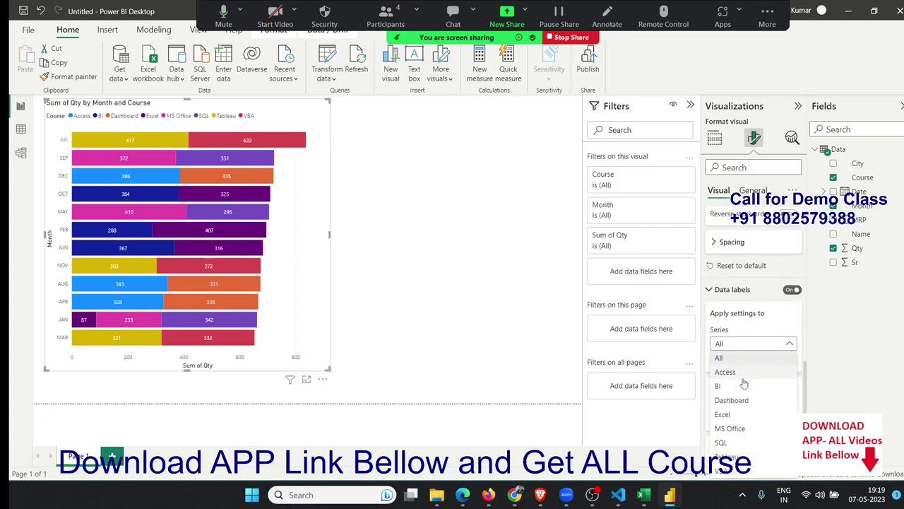
left_click(740, 374)
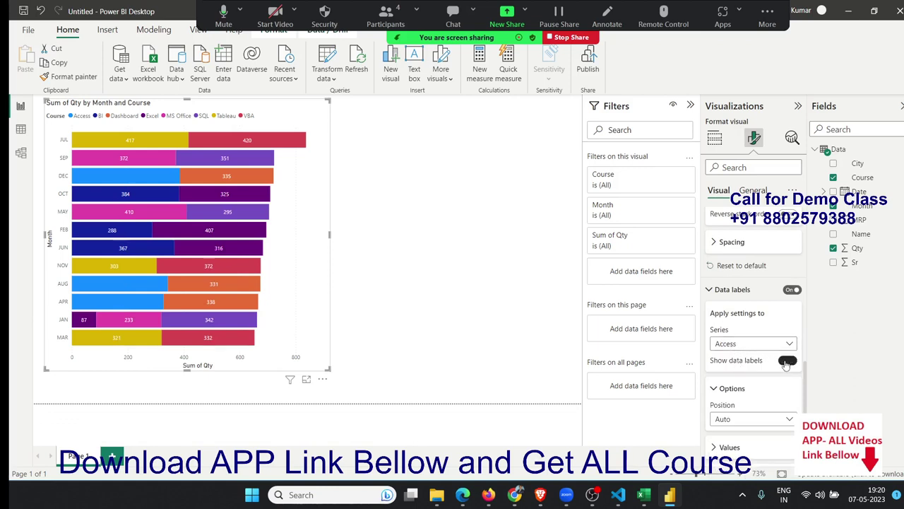
left_click(751, 346)
left_click(742, 356)
scroll(747, 364, "down", 1)
scroll(747, 364, "down", 1)
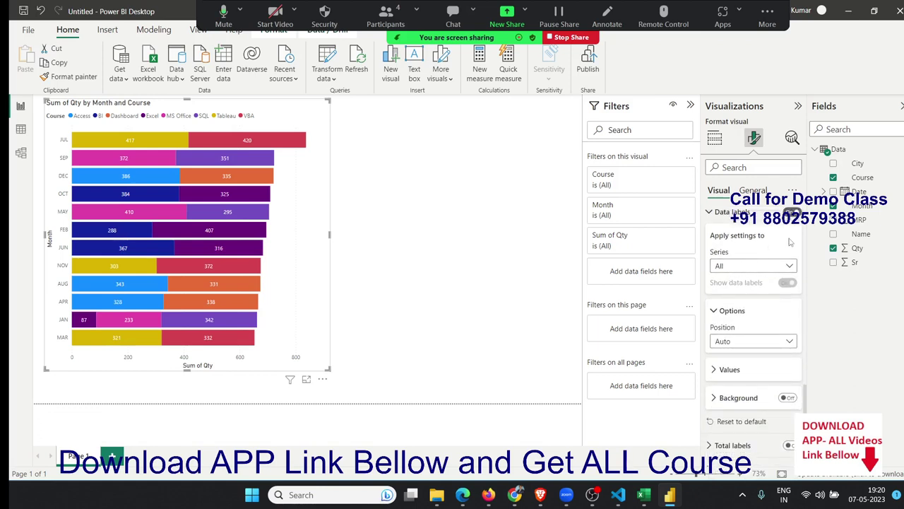
scroll(767, 337, "down", 1)
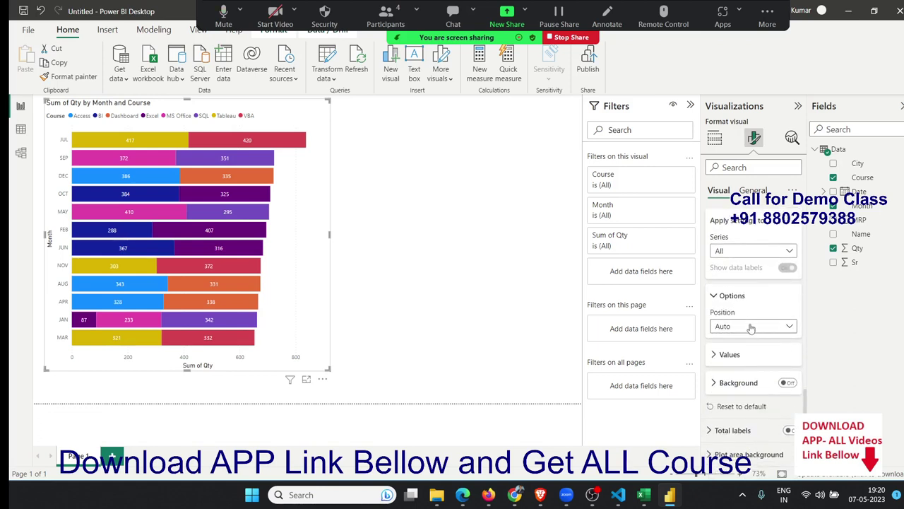
left_click(751, 326)
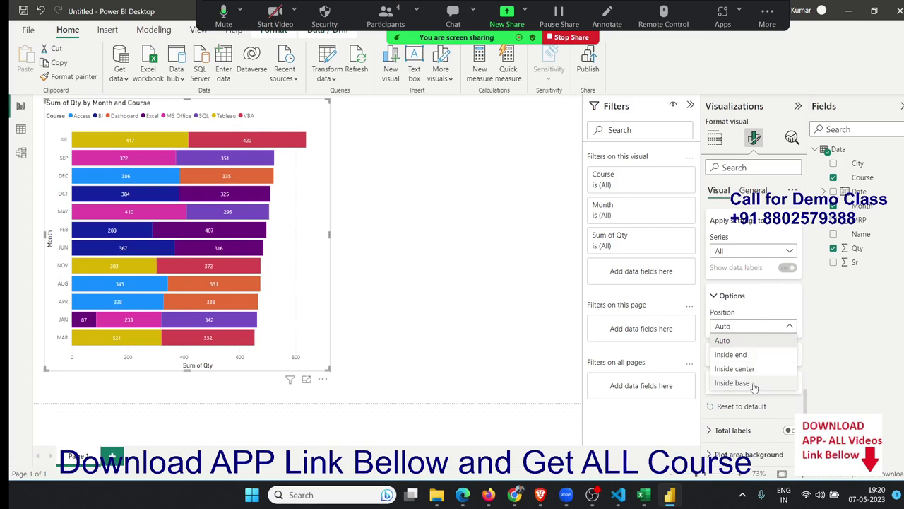
left_click(787, 309)
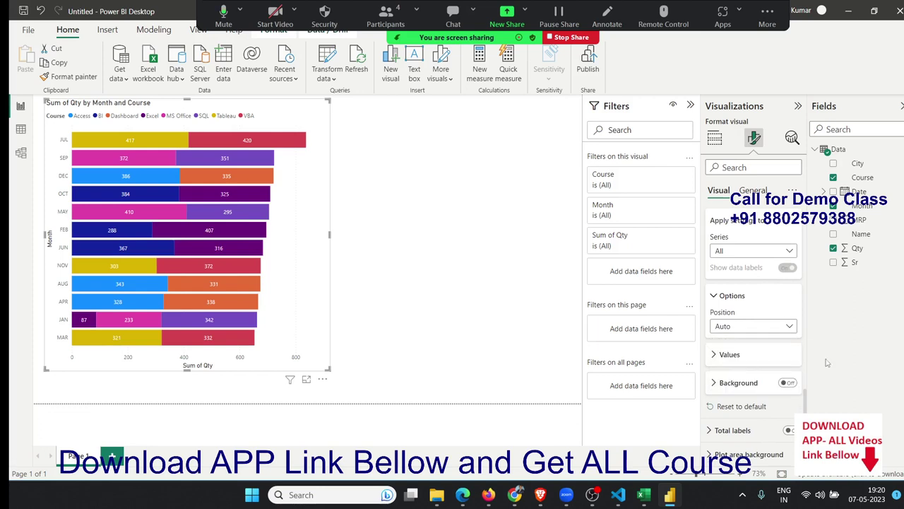
Step: Try label text overflow and label background, leaving both switched off
left_click(720, 356)
scroll(721, 359, "down", 2)
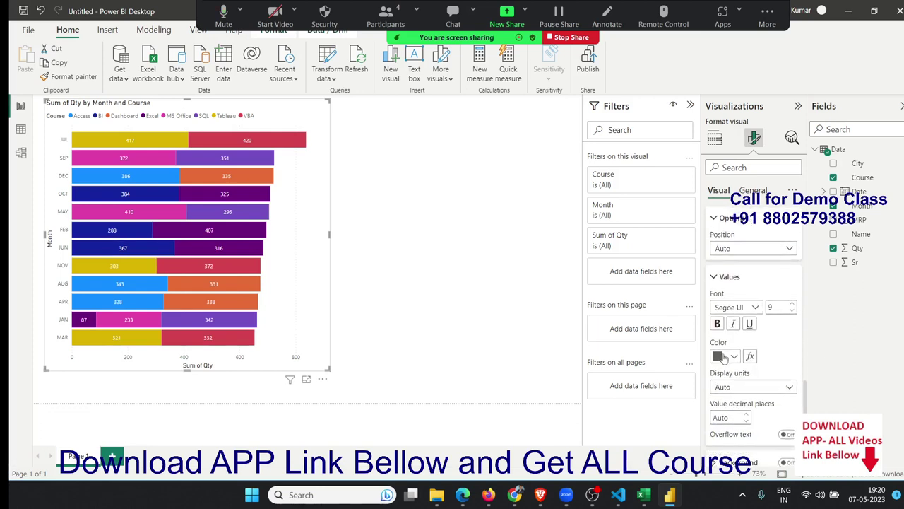
scroll(720, 359, "down", 2)
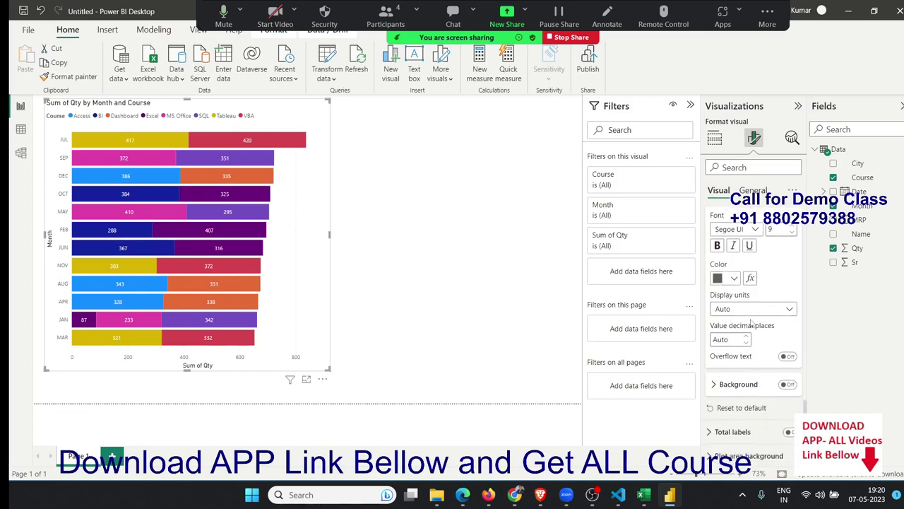
scroll(734, 367, "down", 1)
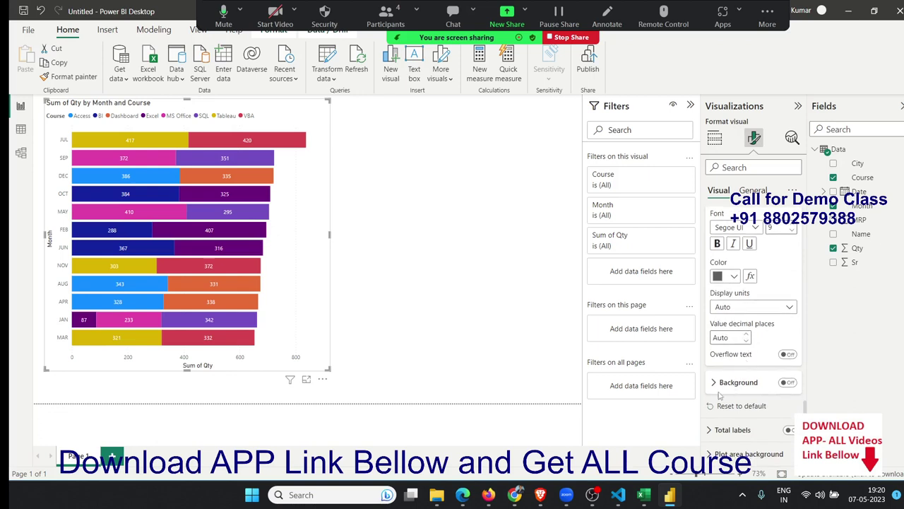
left_click(790, 355)
left_click(790, 355)
left_click(790, 382)
left_click(789, 382)
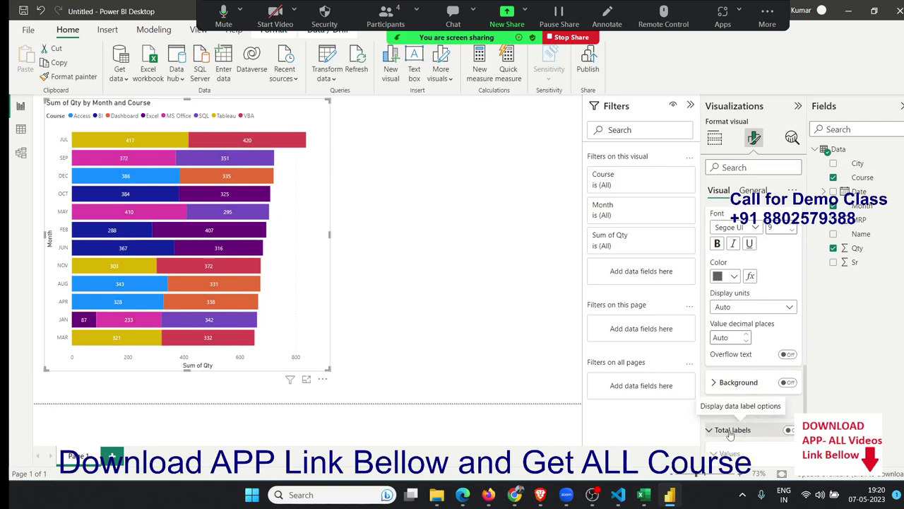
Step: Turn on Total labels so each month's bar shows its total, e.g. 837 for JUL
left_click(731, 430)
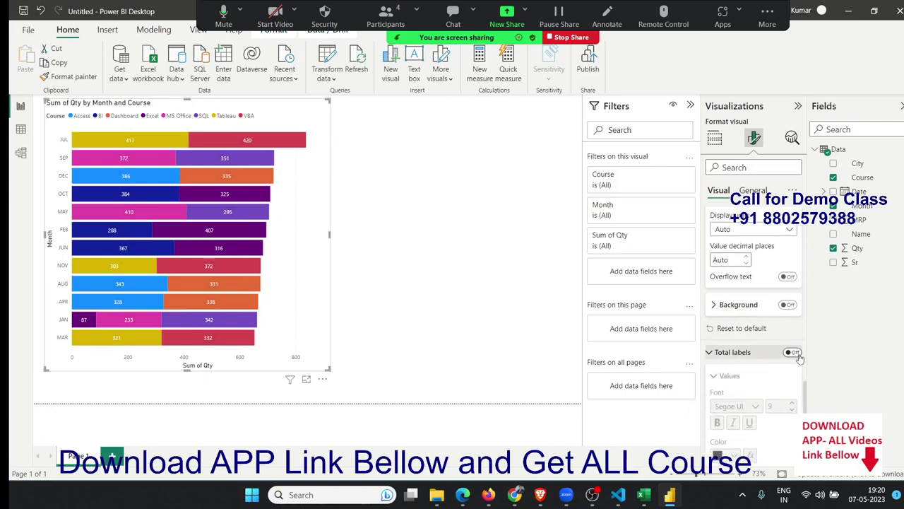
left_click(794, 352)
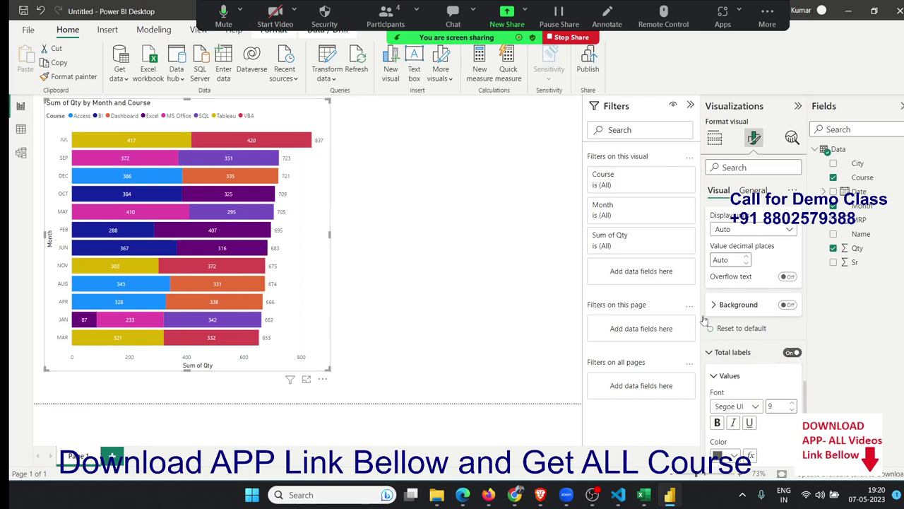
scroll(728, 275, "down", 3)
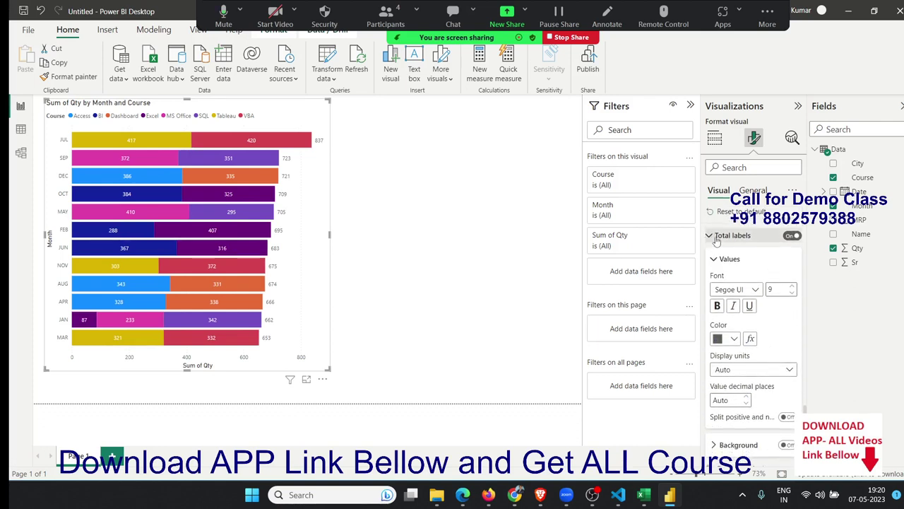
scroll(733, 303, "down", 1)
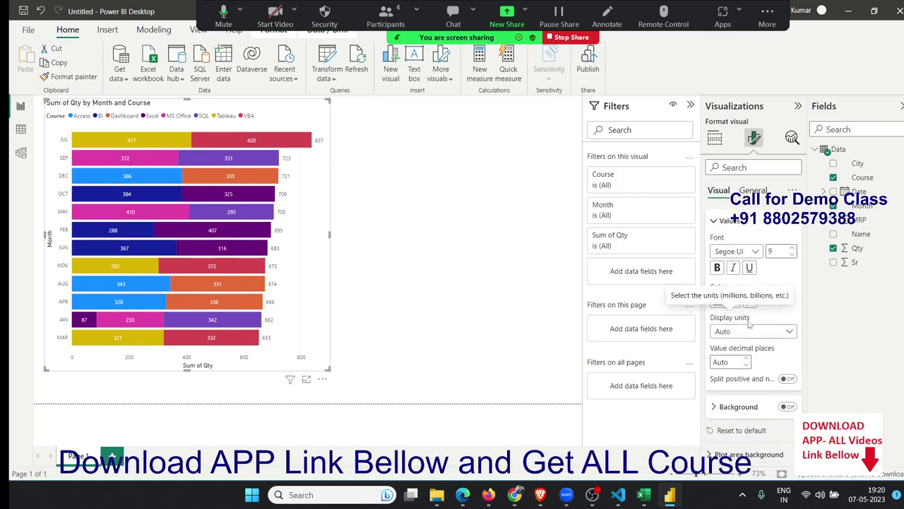
scroll(770, 424, "up", 2)
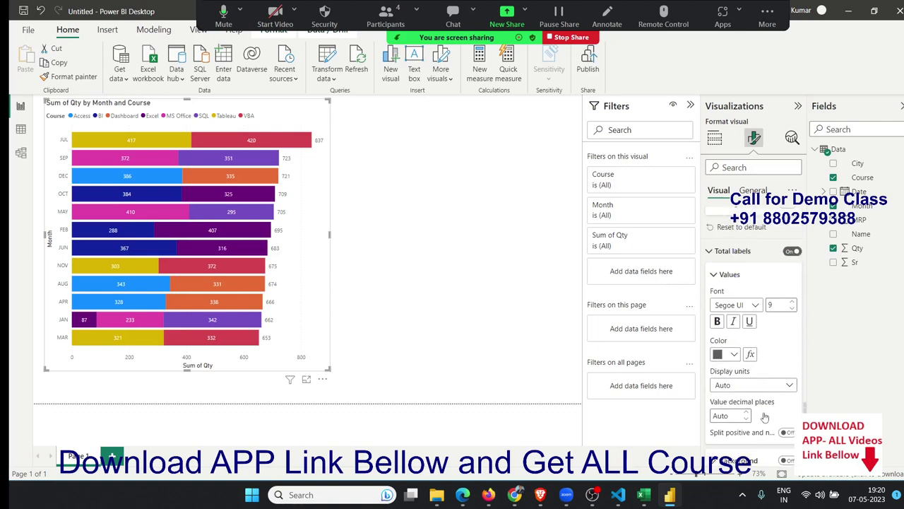
scroll(759, 381, "up", 3)
scroll(753, 353, "up", 3)
scroll(745, 325, "up", 3)
scroll(745, 321, "up", 3)
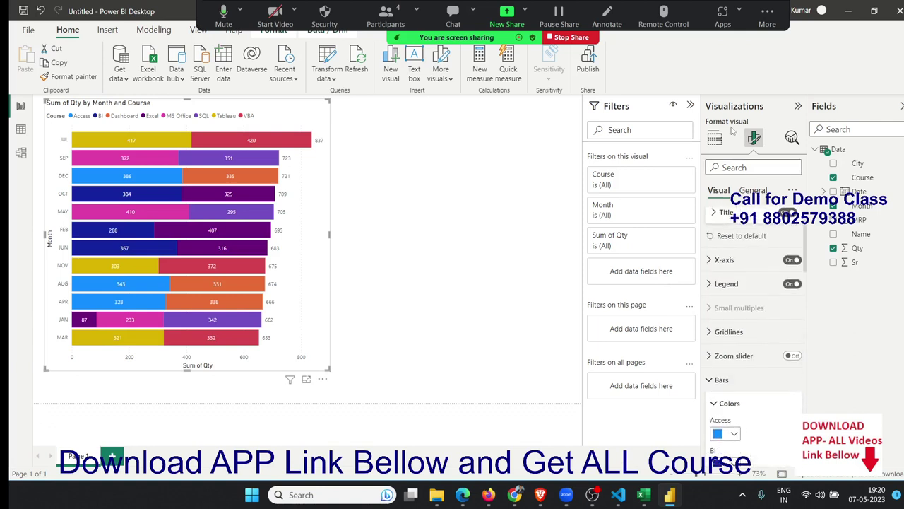
Step: Shrink the bar chart into the top-left corner of the page
left_click(353, 359)
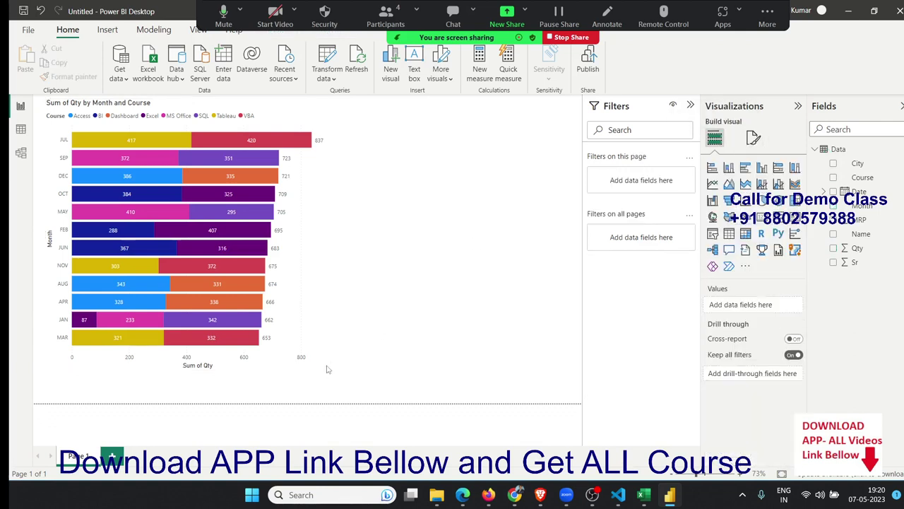
left_click(321, 346)
mouse_move(328, 368)
left_mouse_down()
mouse_move(252, 233)
mouse_move(219, 194)
left_mouse_up()
left_click(464, 233)
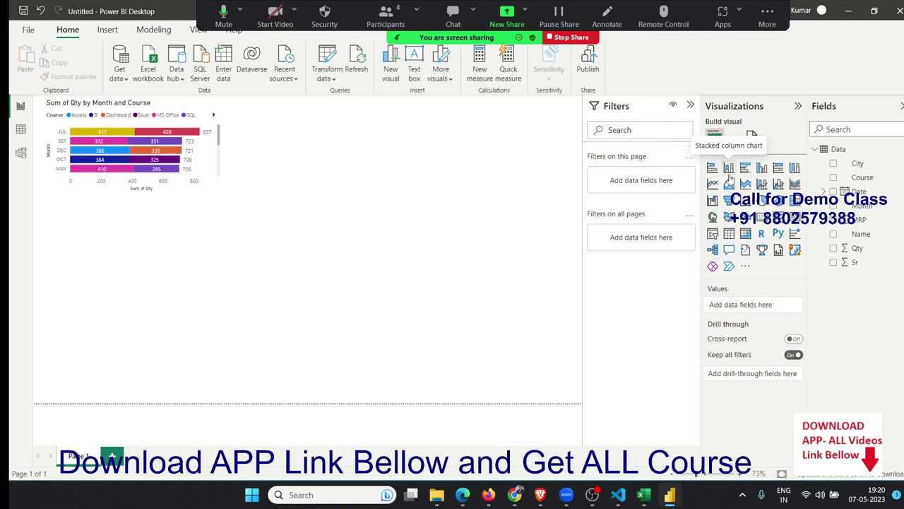
Step: Add a large stacked column chart beside it plotting Sum of Qty by Month, coloured by Name
left_click(728, 174)
mouse_move(205, 257)
left_mouse_down()
mouse_move(394, 228)
mouse_move(418, 155)
mouse_move(400, 145)
left_mouse_up()
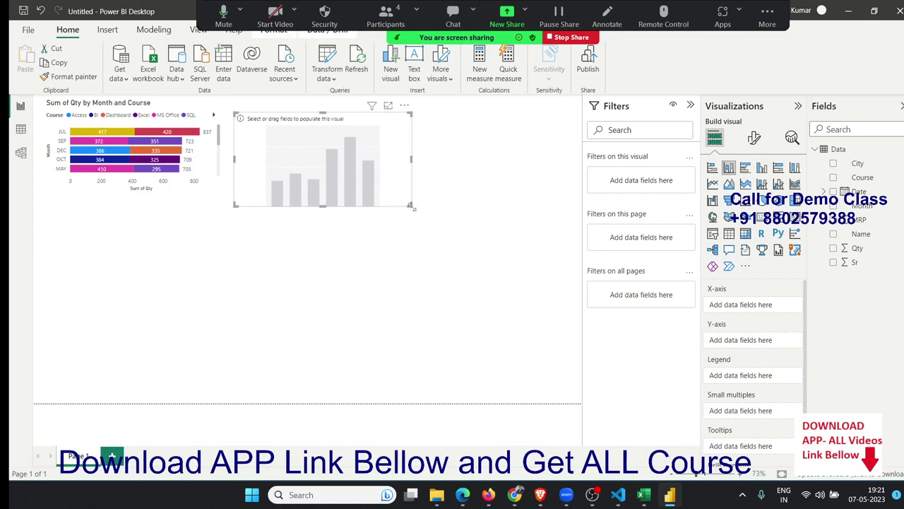
left_click_drag(410, 205, 561, 396)
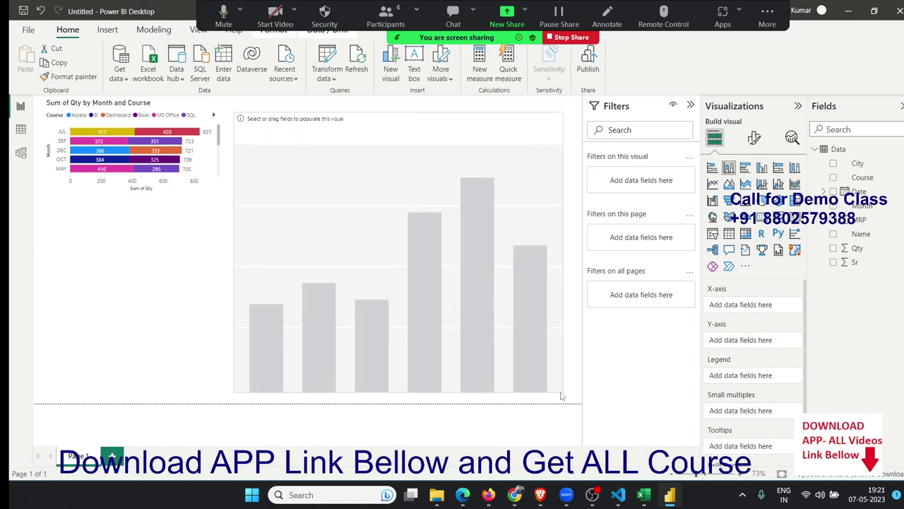
mouse_move(862, 206)
left_mouse_down()
mouse_move(471, 238)
mouse_move(435, 230)
left_mouse_up()
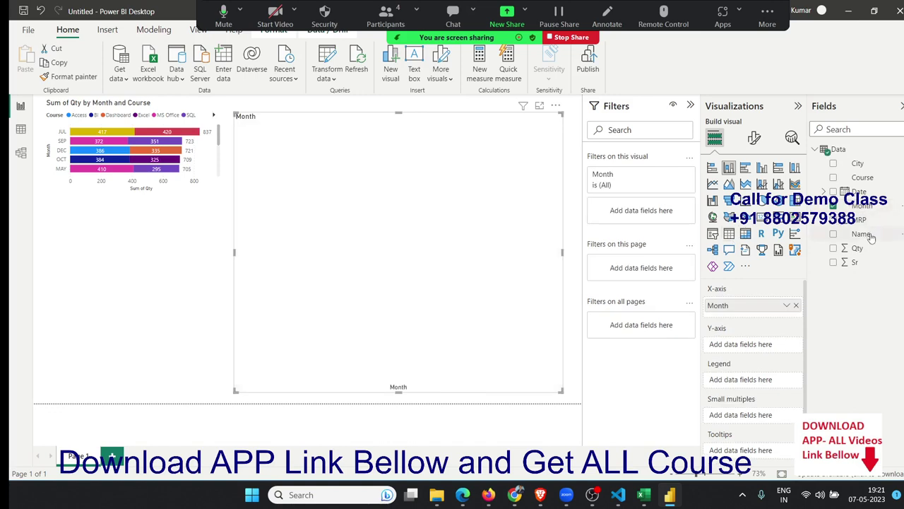
mouse_move(872, 238)
left_mouse_down()
mouse_move(478, 262)
mouse_move(856, 268)
mouse_move(366, 275)
left_mouse_up()
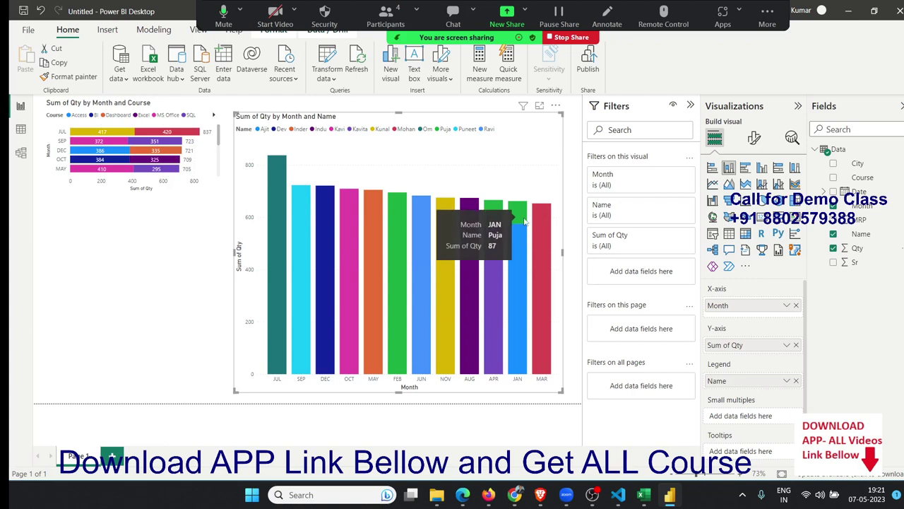
mouse_move(518, 283)
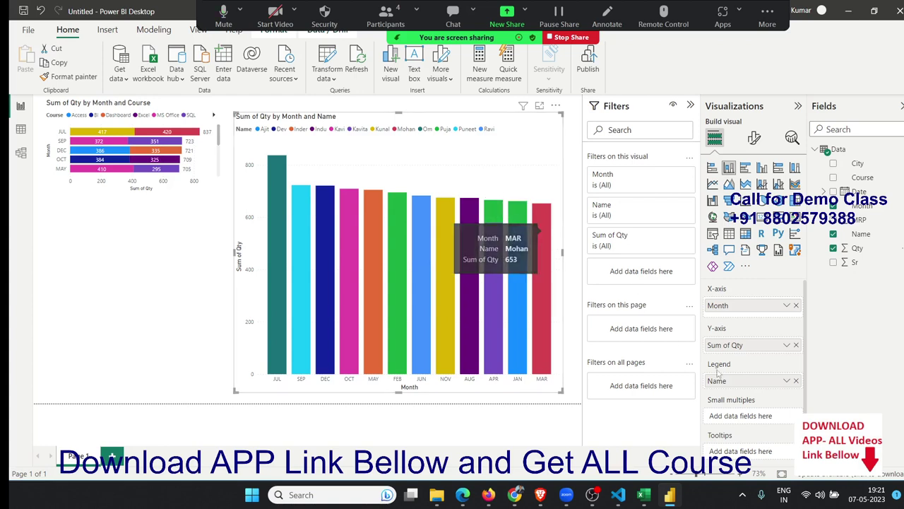
Step: Put Name under Month on the column chart's axis and expand every month down to its Names
left_click_drag(716, 380, 719, 317)
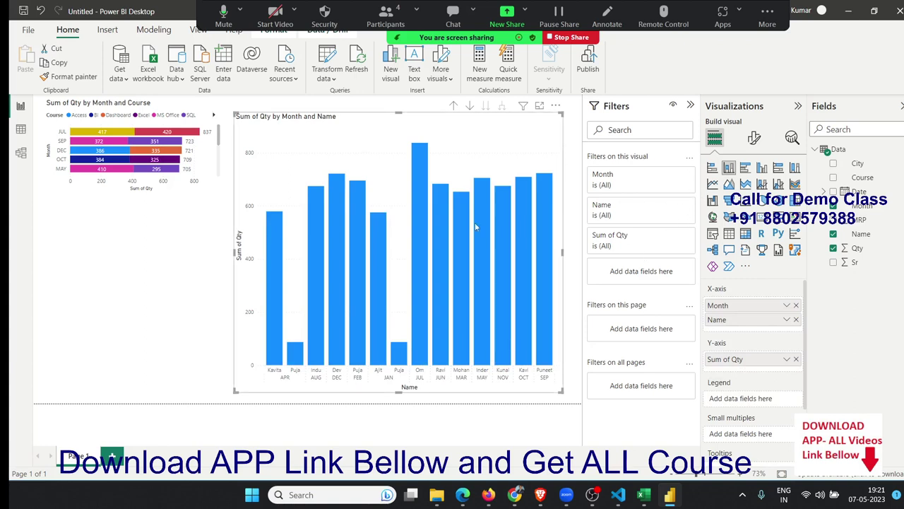
left_click(468, 106)
left_click(454, 106)
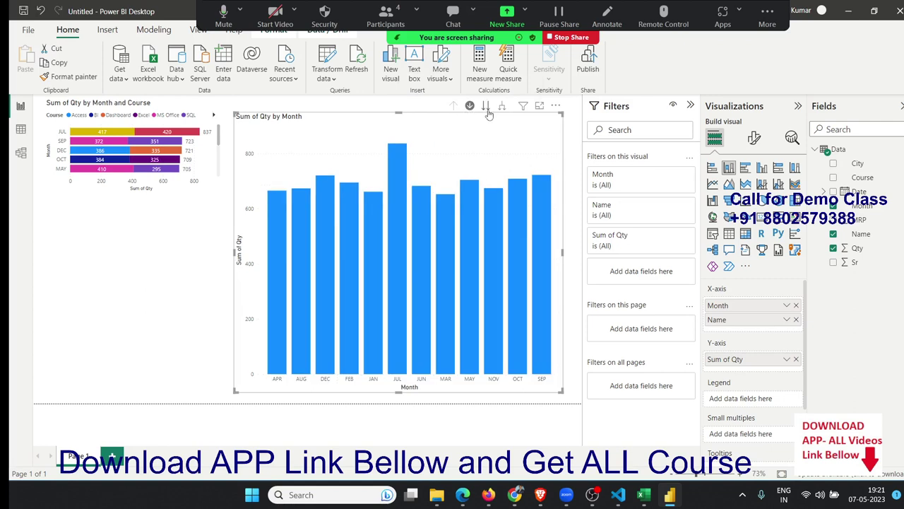
left_click(486, 107)
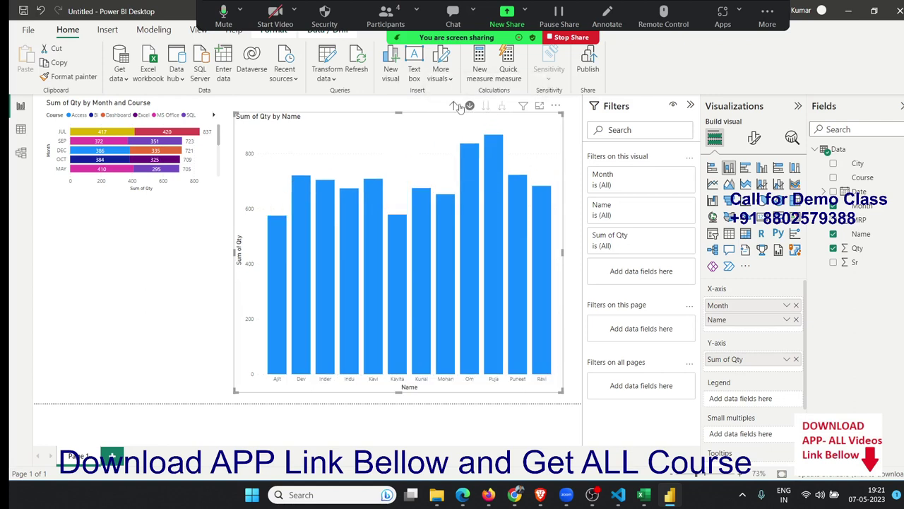
left_click(469, 106)
left_click(454, 107)
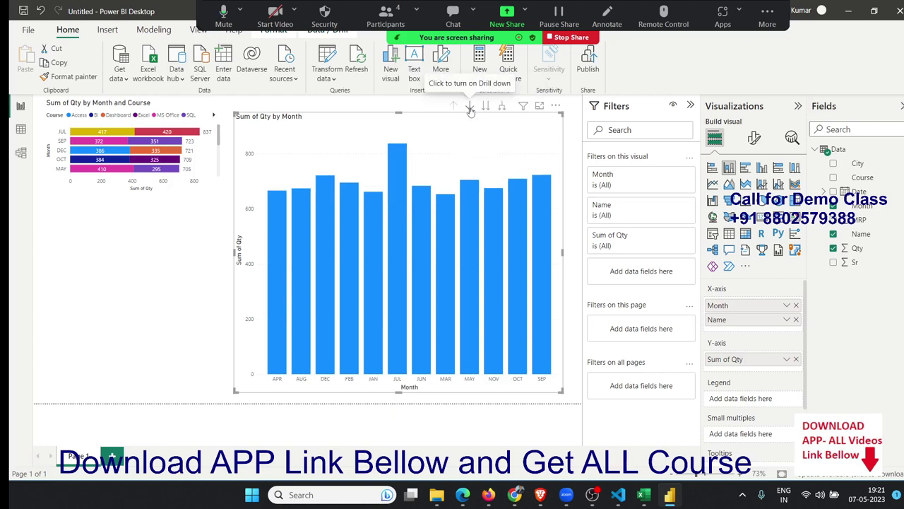
left_click(469, 106)
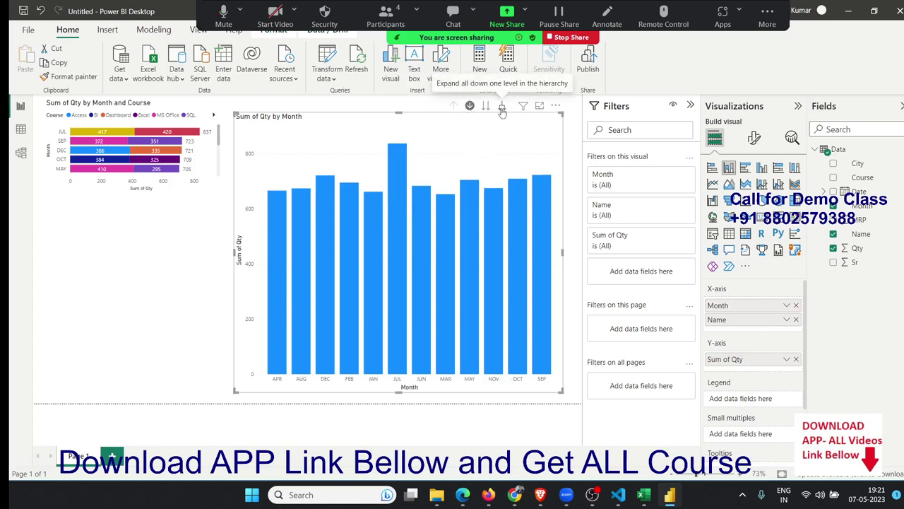
left_click(502, 108)
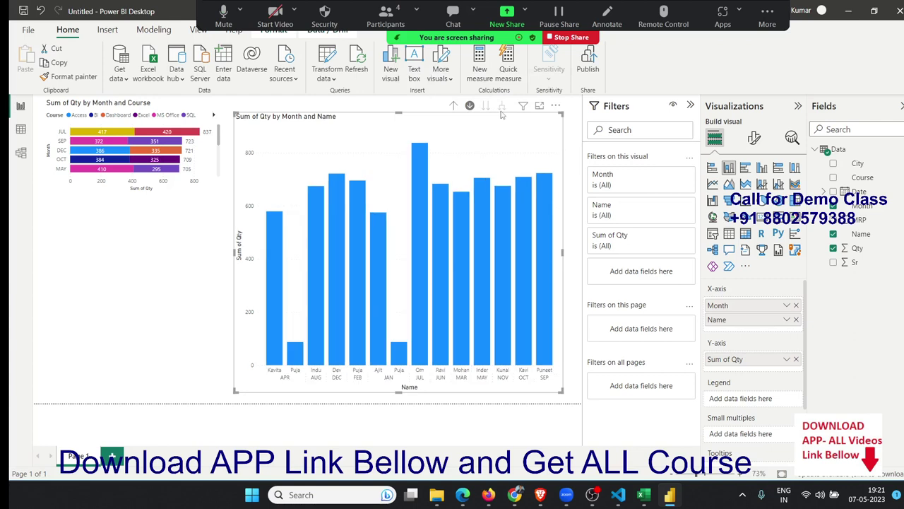
left_click(502, 113)
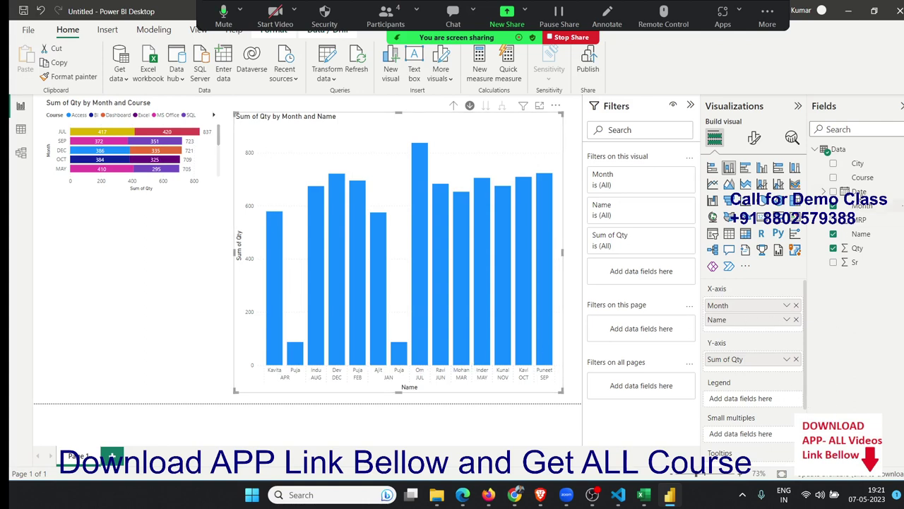
mouse_move(869, 182)
left_mouse_down()
mouse_move(757, 443)
mouse_move(754, 437)
left_mouse_up()
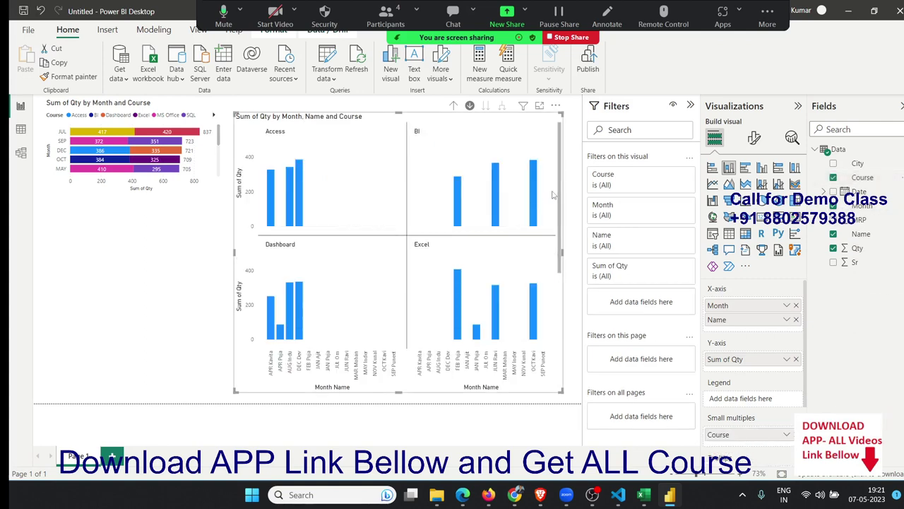
left_click_drag(561, 191, 555, 346)
scroll(557, 366, "up", 3)
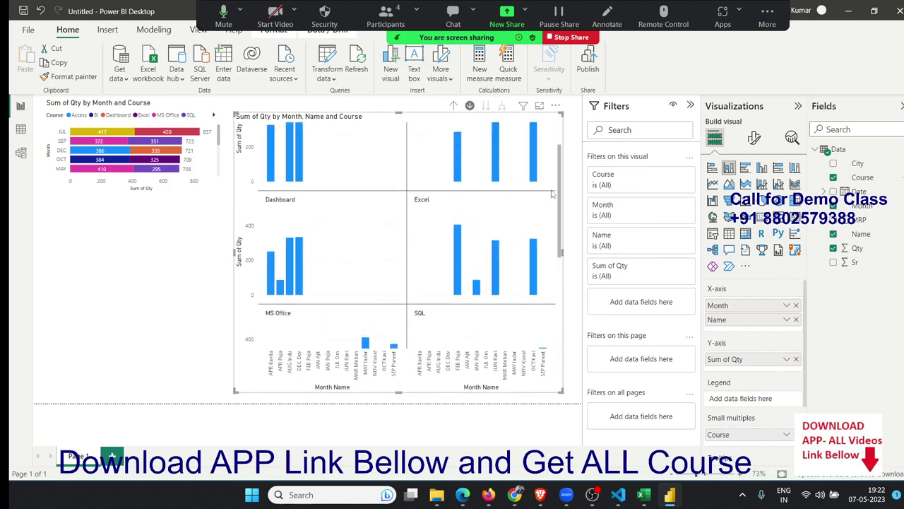
scroll(557, 366, "up", 2)
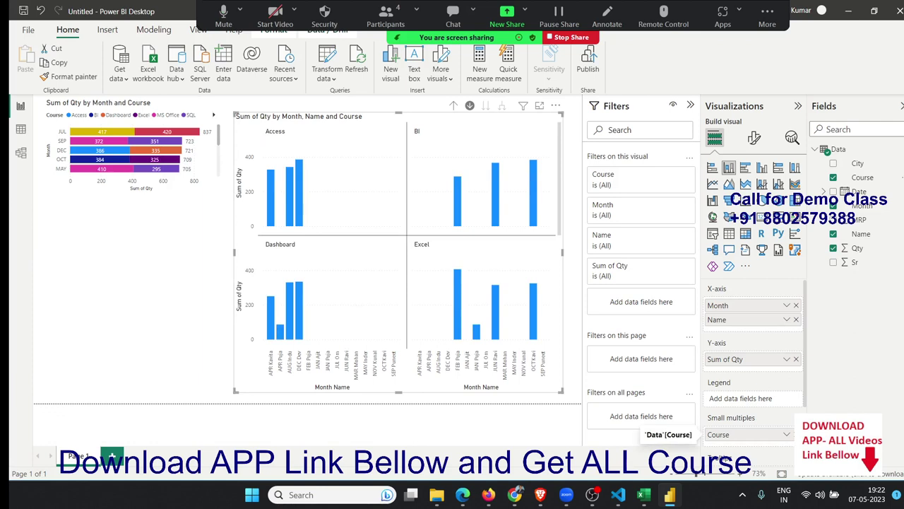
left_click_drag(749, 434, 644, 438)
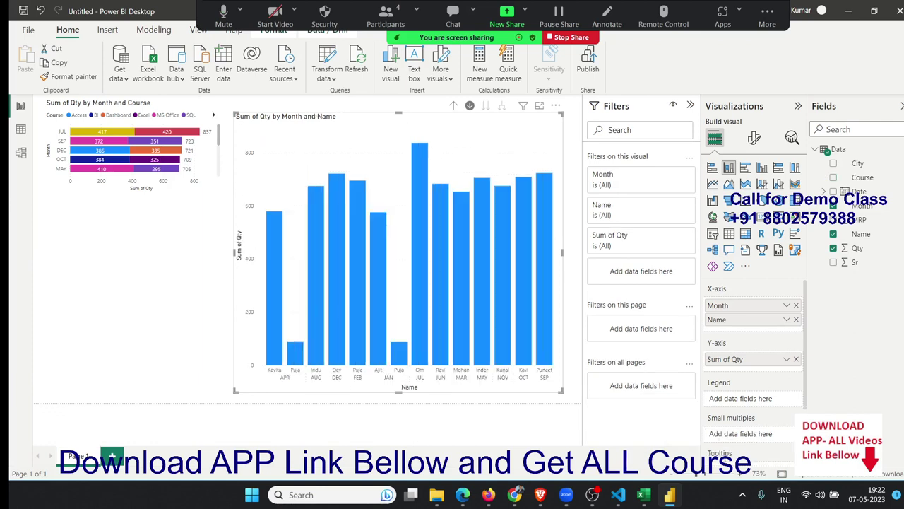
Step: Select the Sum of Qty by Month and Course bar chart and show its Analytics options
left_click(754, 141)
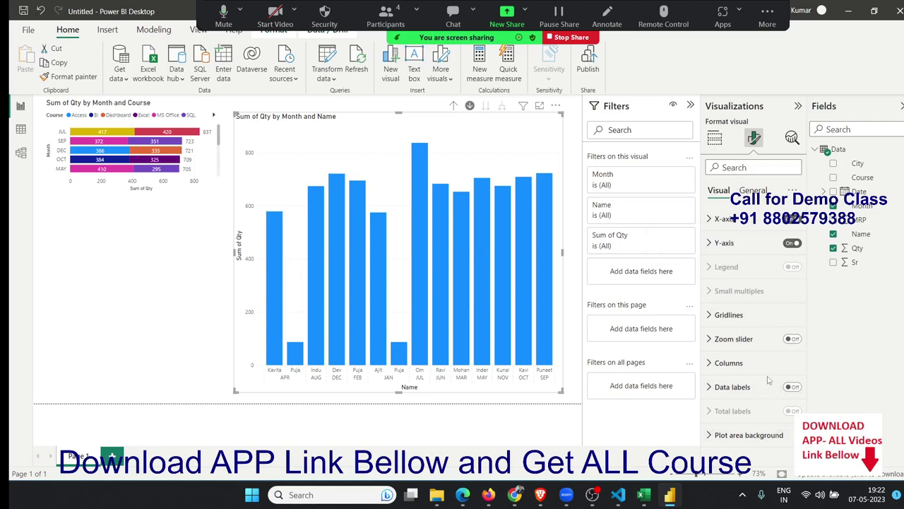
left_click(187, 185)
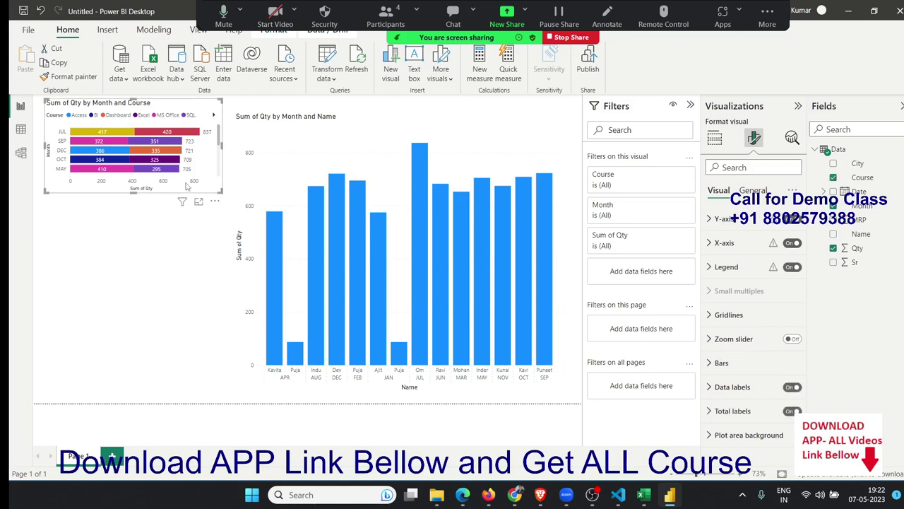
left_click(525, 139)
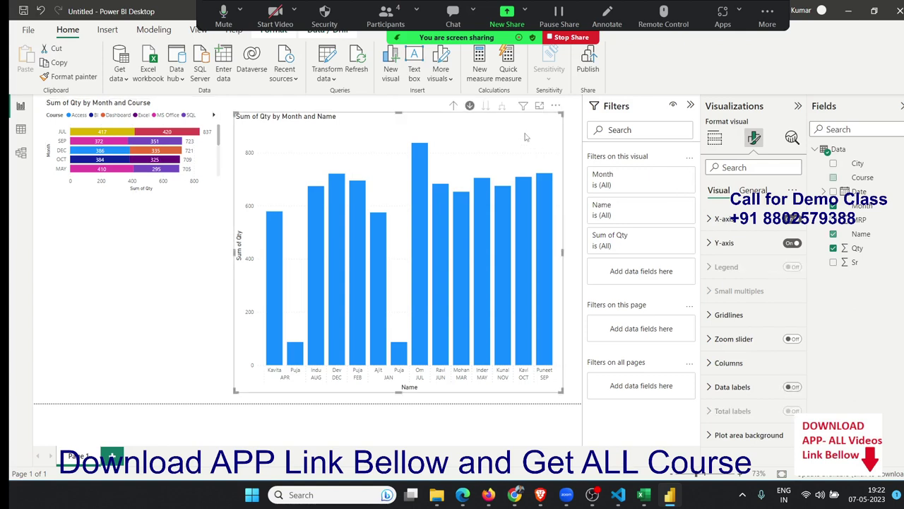
left_click(196, 190)
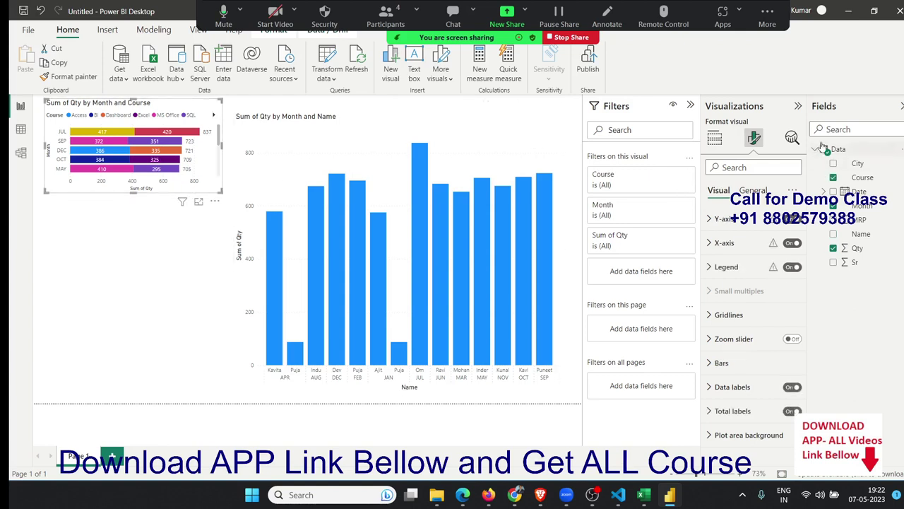
left_click(792, 137)
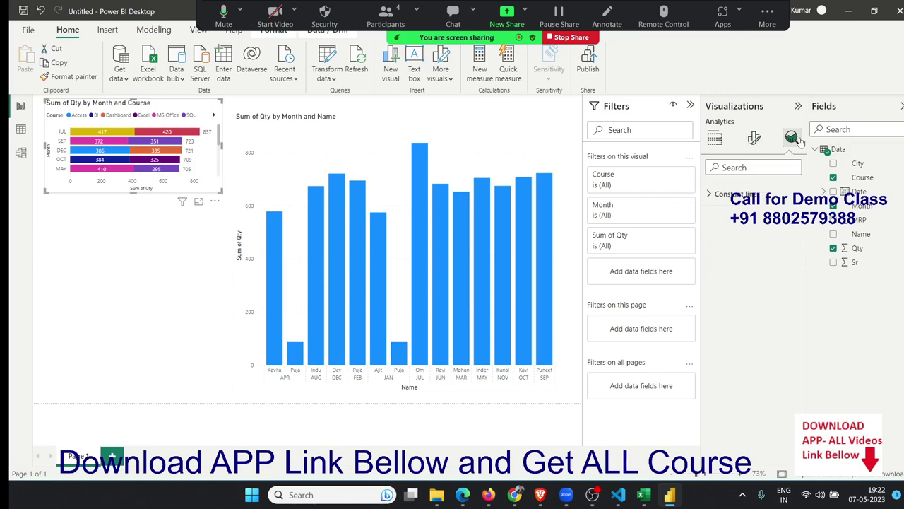
Step: Add a constant line at 500 with 0% transparency and Solid style to the bar chart
left_click(739, 198)
left_click(734, 231)
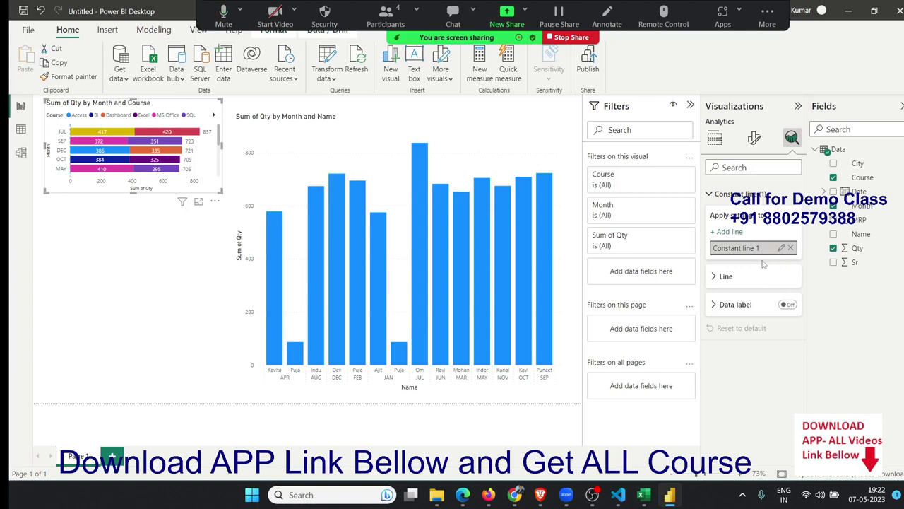
left_click(727, 279)
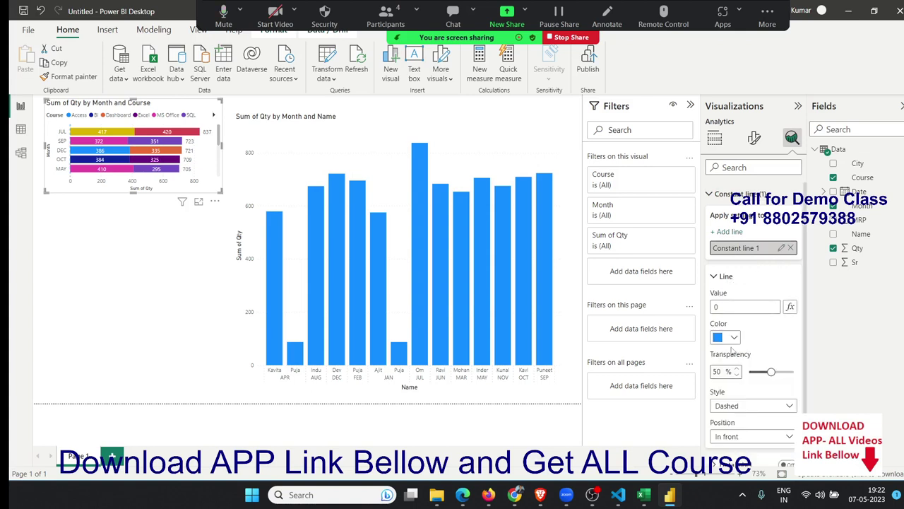
left_click(734, 308)
type("500")
key("Tab")
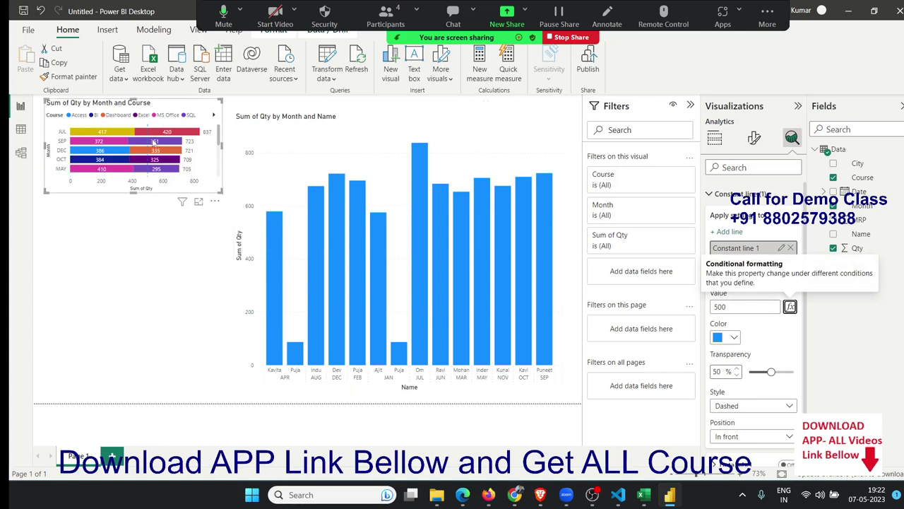
mouse_move(156, 141)
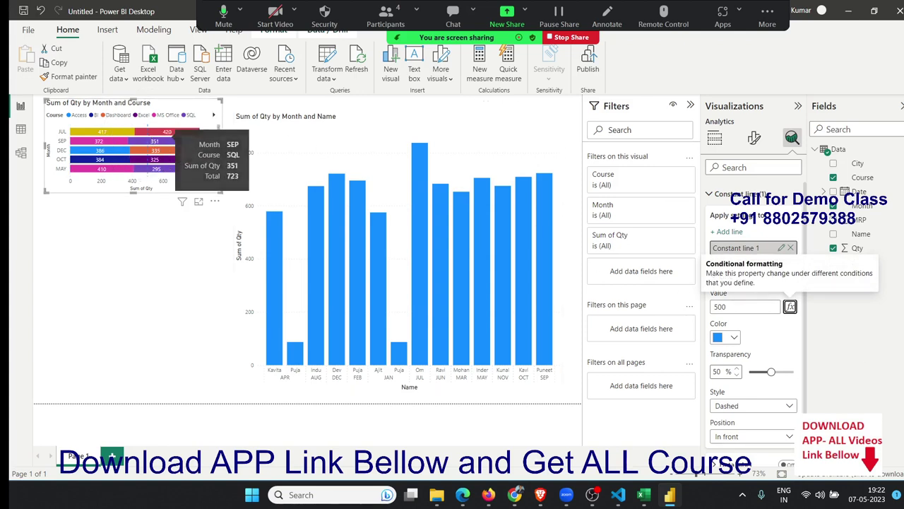
left_click_drag(770, 372, 743, 373)
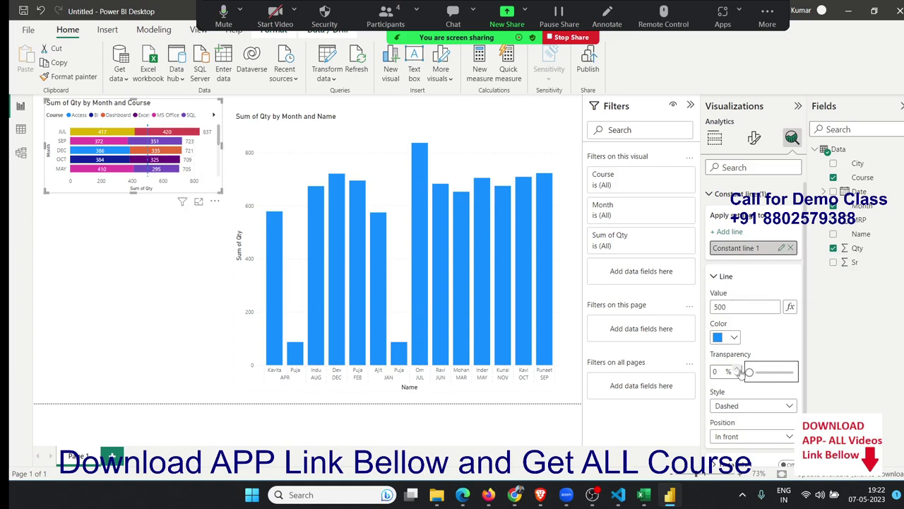
left_click(751, 405)
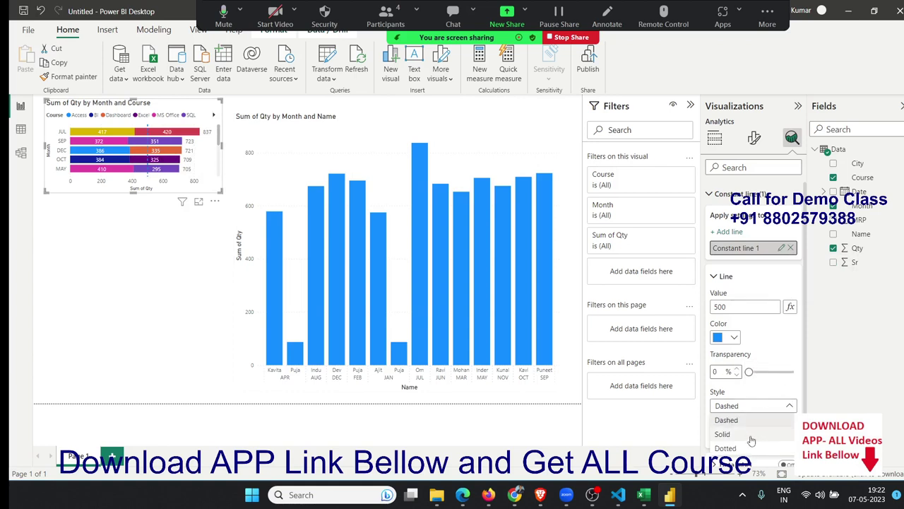
left_click(750, 435)
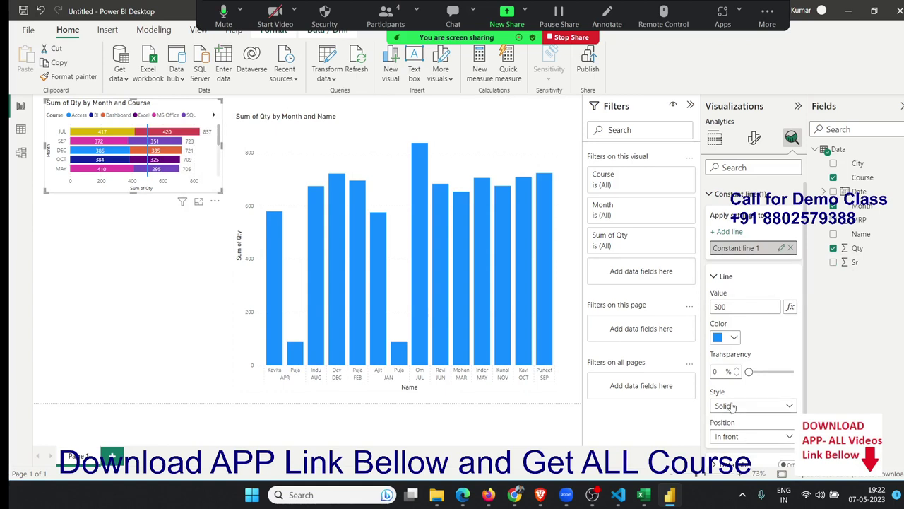
left_click(566, 400)
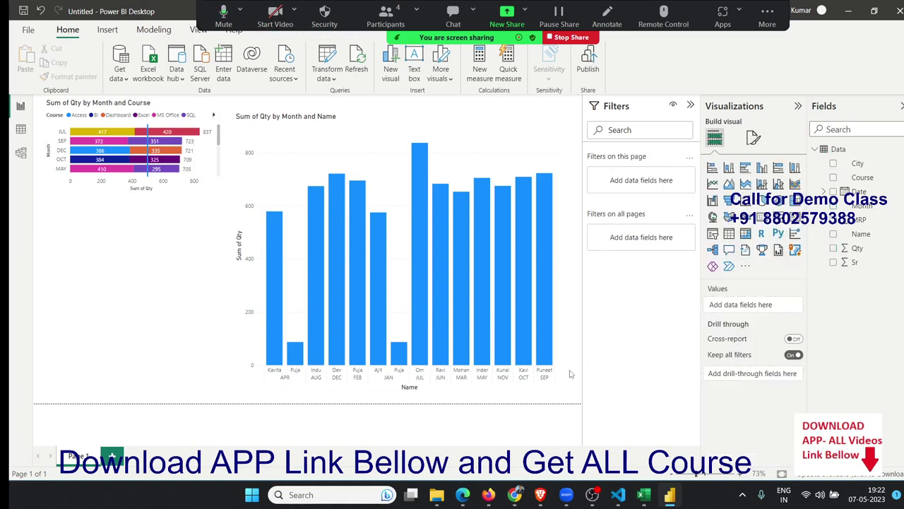
Step: Add a constant line with value 500 to the Sum of Qty by Month and Name chart
left_click(559, 317)
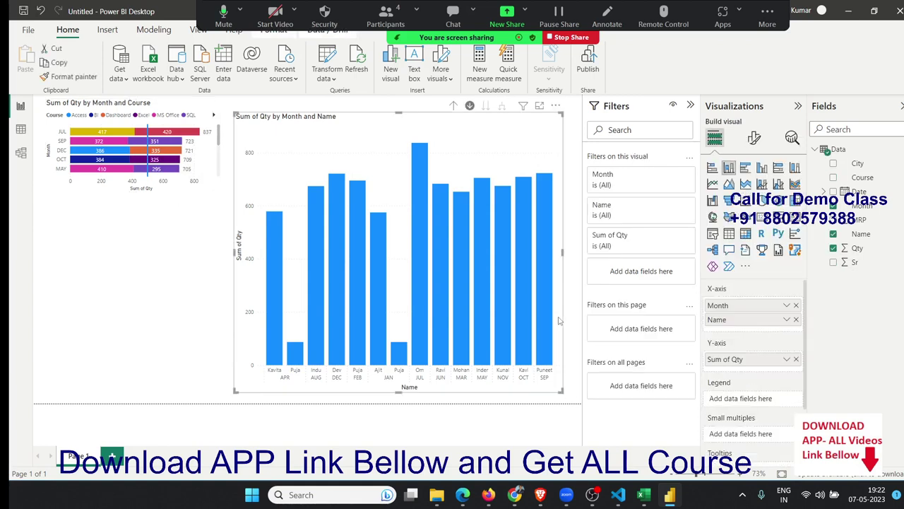
left_click(793, 136)
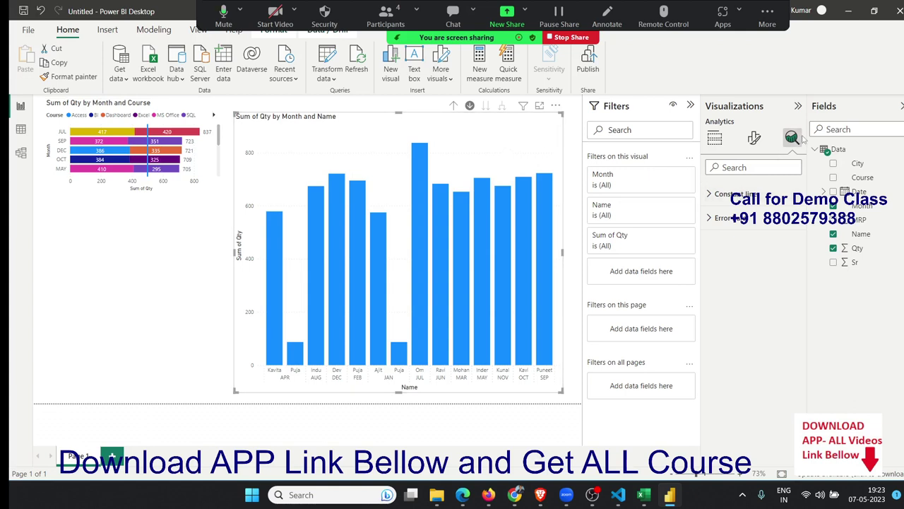
left_click(763, 201)
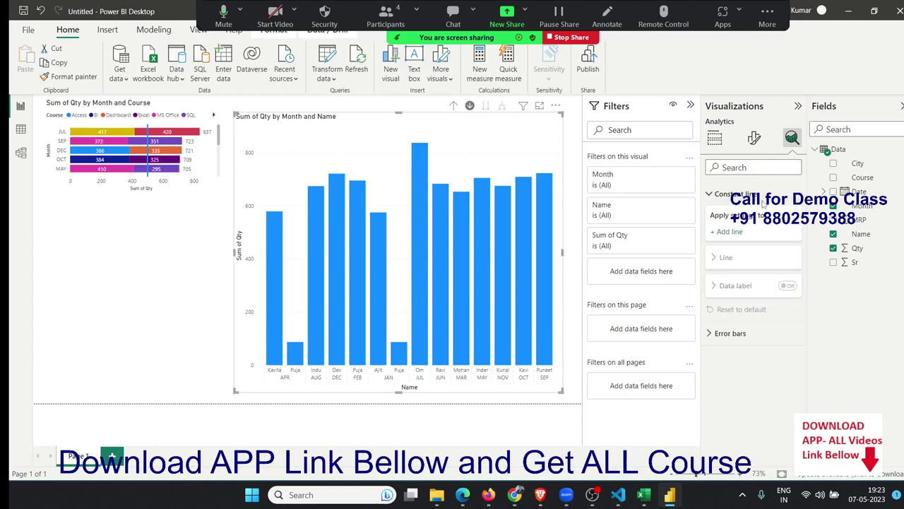
left_click(727, 233)
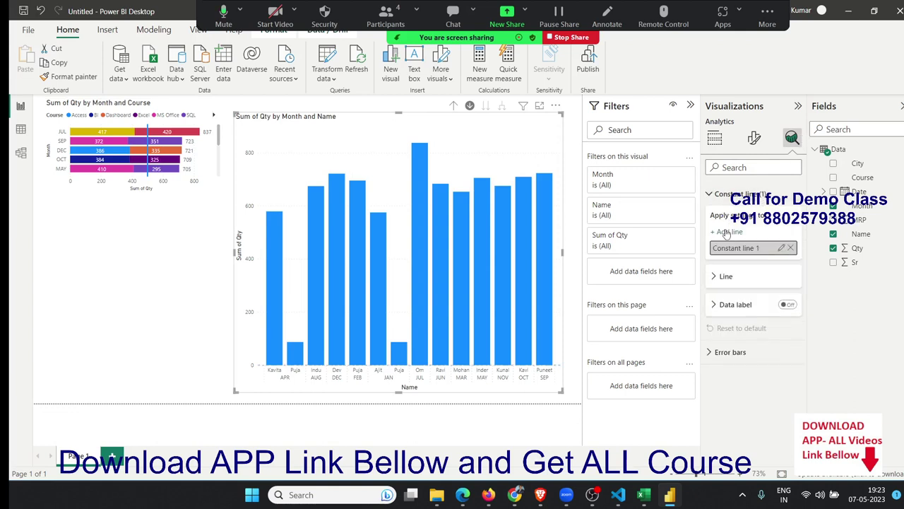
left_click(736, 282)
left_click(742, 305)
type("500")
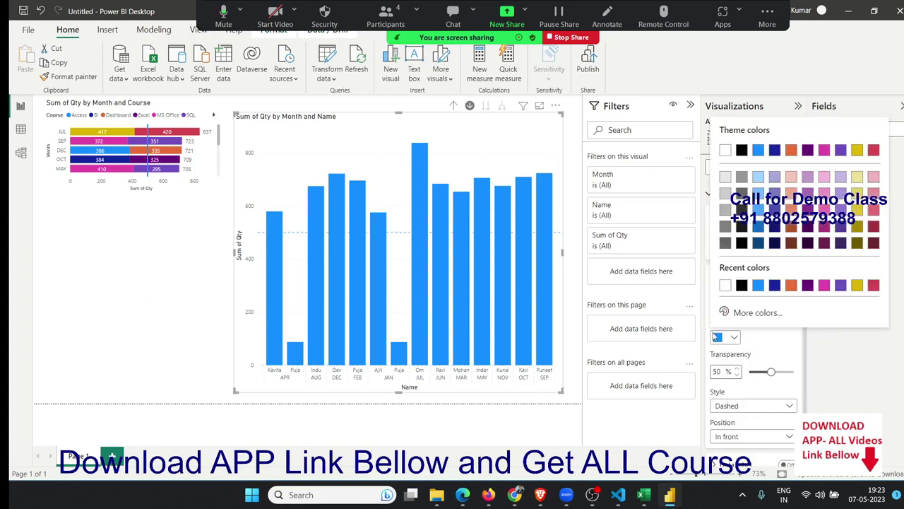
Step: Make the constant line orange, fully opaque, Solid, and positioned In front of the columns
left_click(725, 337)
left_click(790, 285)
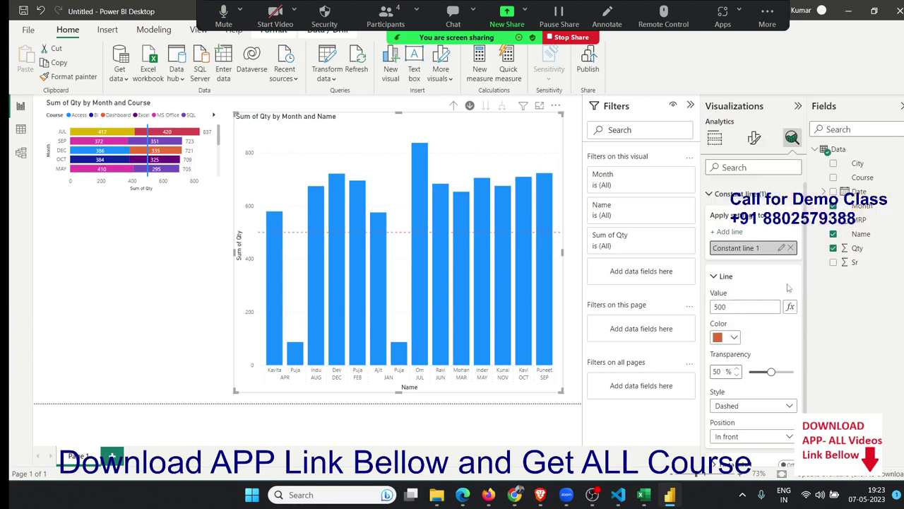
left_click_drag(770, 372, 735, 376)
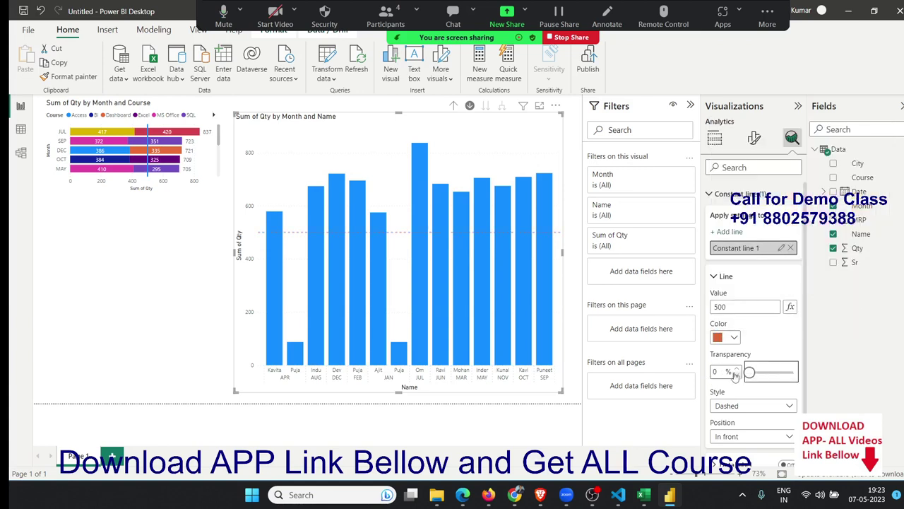
left_click(717, 407)
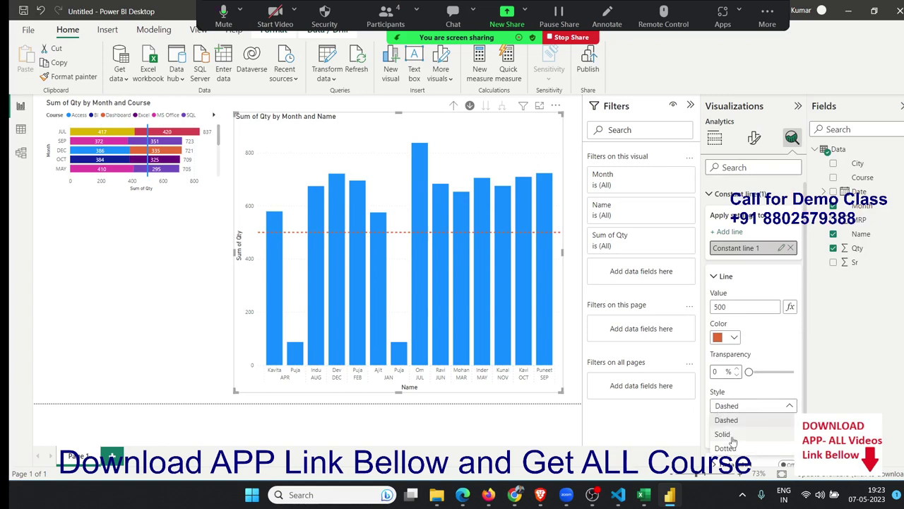
left_click(723, 434)
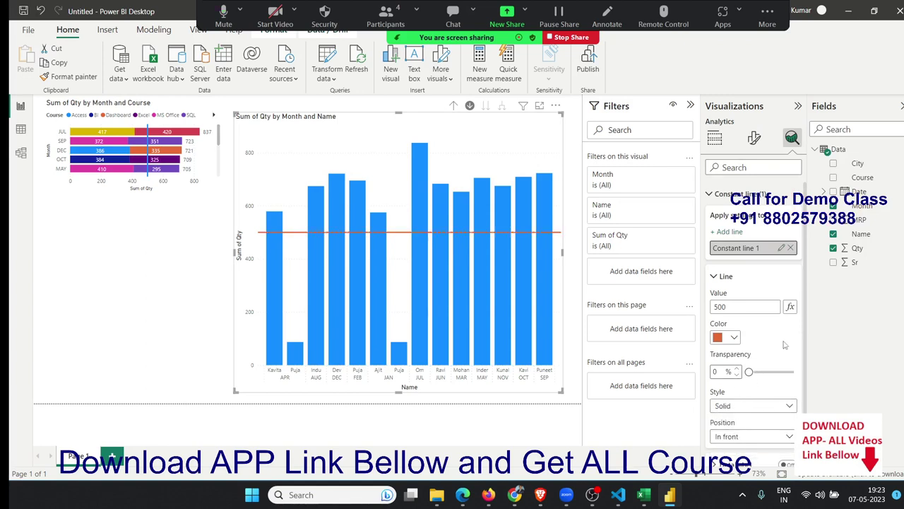
scroll(738, 410, "down", 1)
left_click(754, 394)
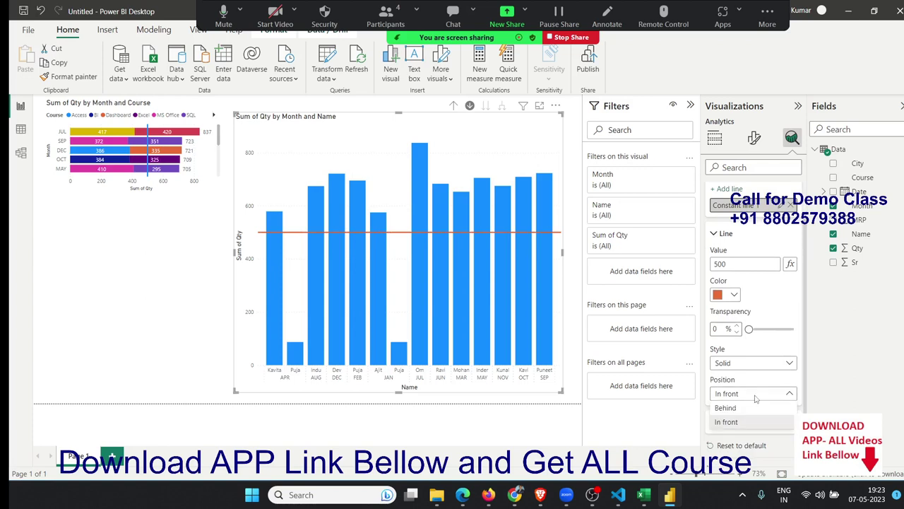
left_click(750, 409)
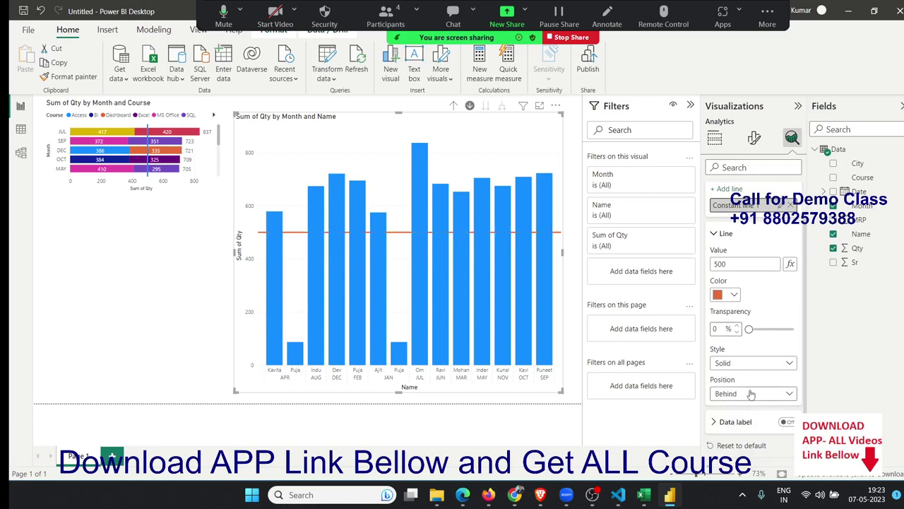
left_click(752, 393)
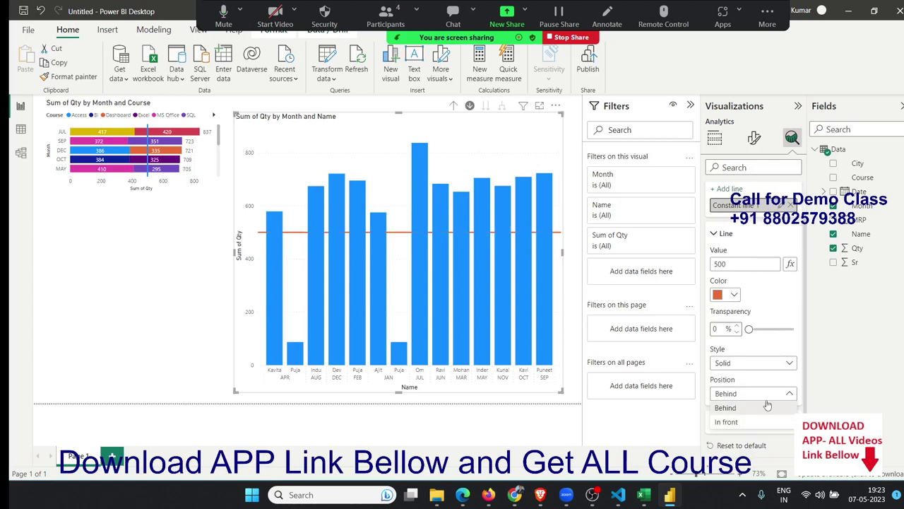
left_click(734, 426)
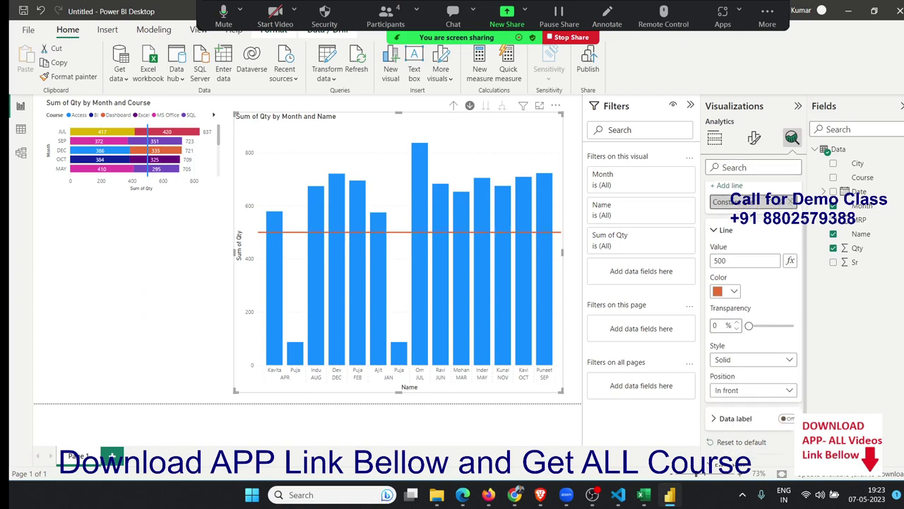
scroll(751, 431, "down", 1)
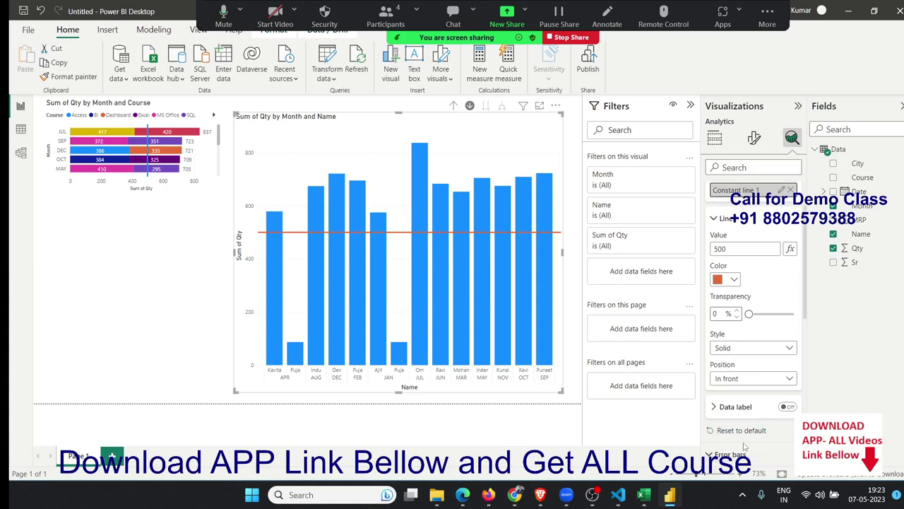
scroll(743, 413, "down", 3)
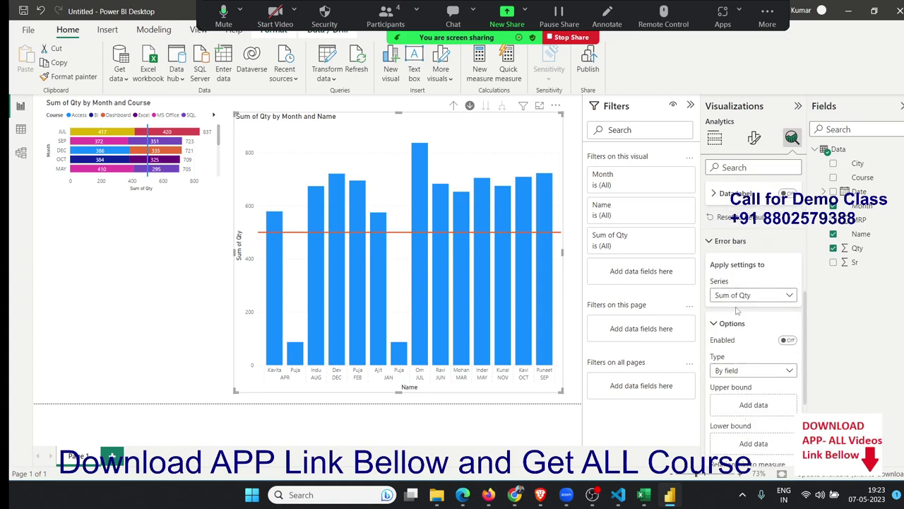
Step: Enable error bars on the column chart and set their type to By percentage
left_click(789, 341)
left_click(769, 371)
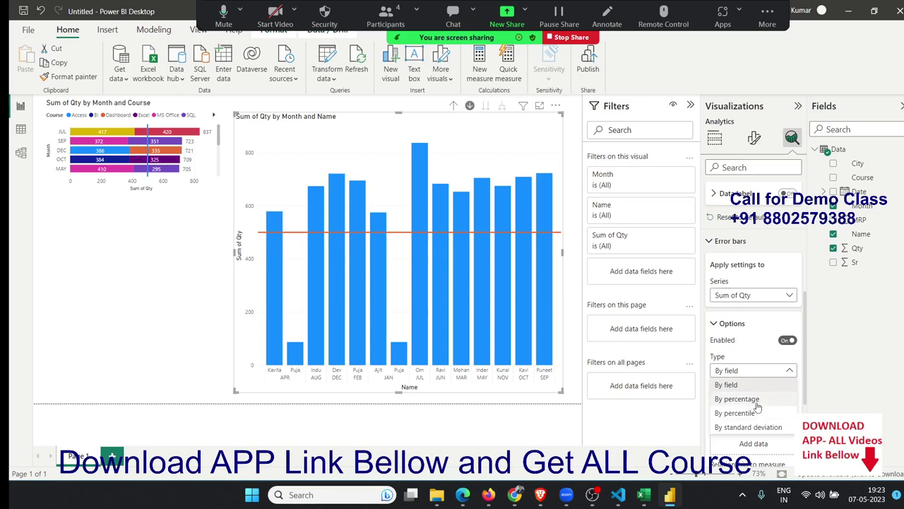
left_click(737, 399)
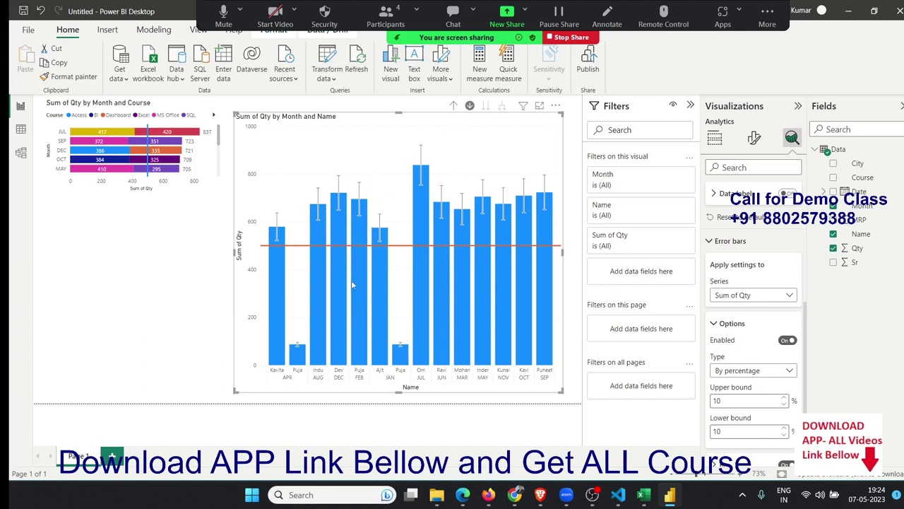
scroll(739, 396, "down", 1)
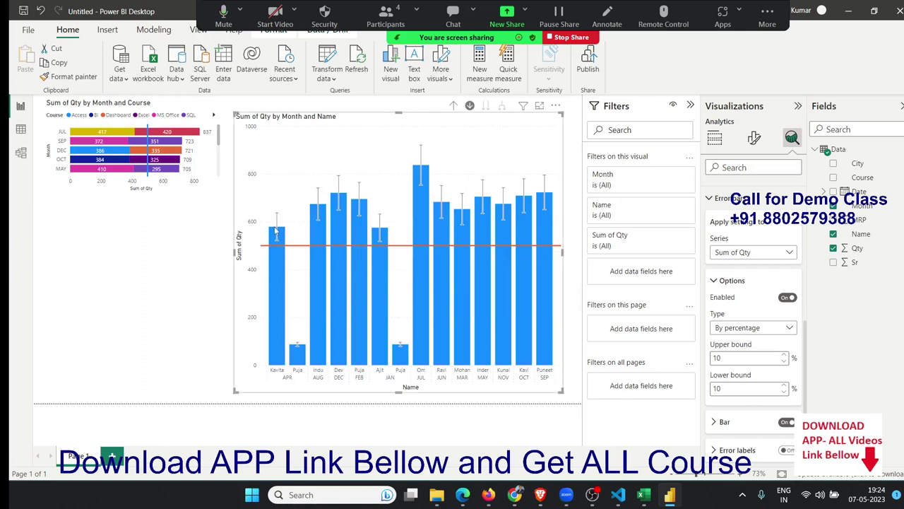
Step: Change the error bars' upper and lower bounds from 10 to 5 percent
double_click(719, 358)
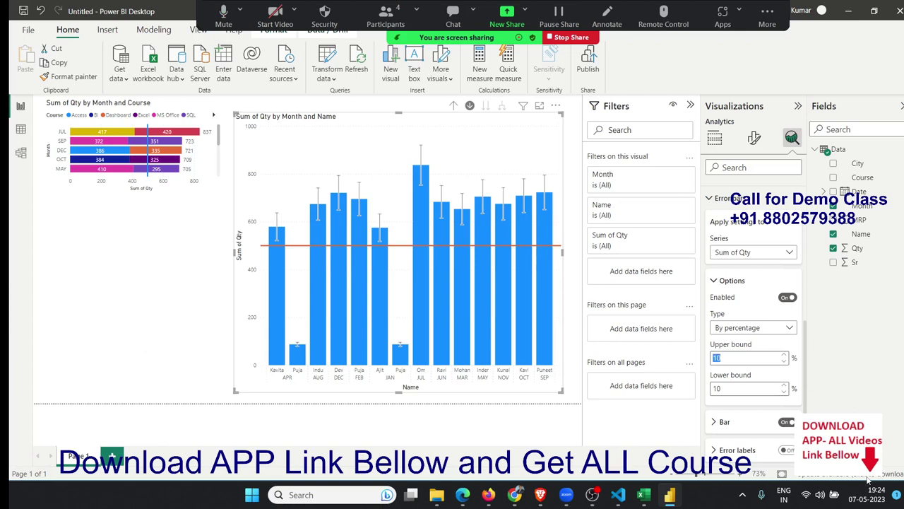
type("5")
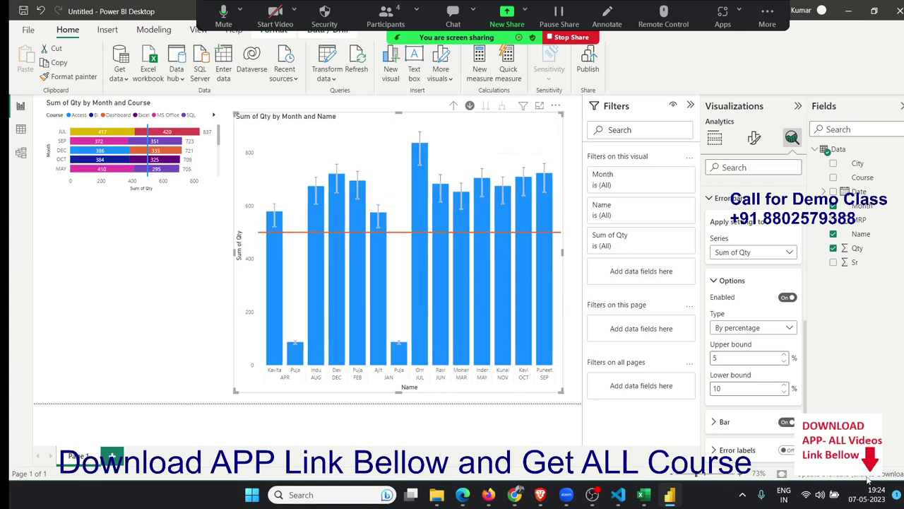
key("Tab")
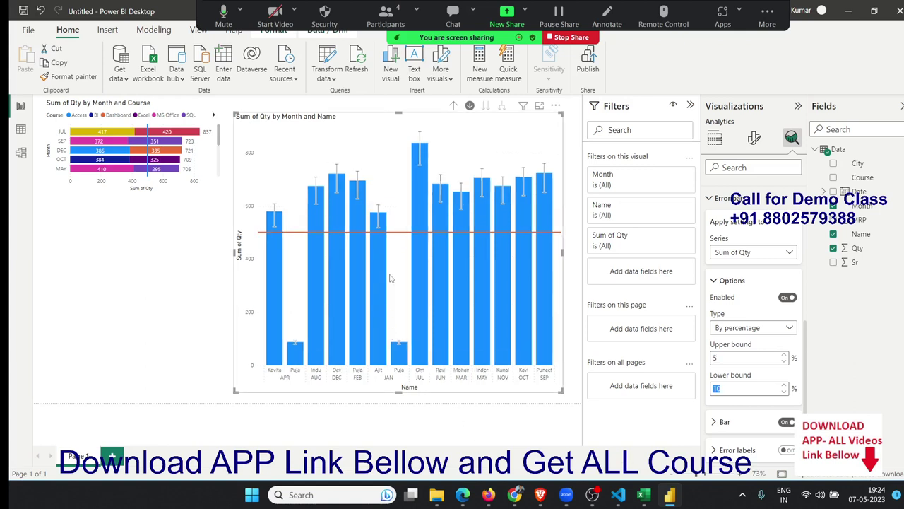
type("5")
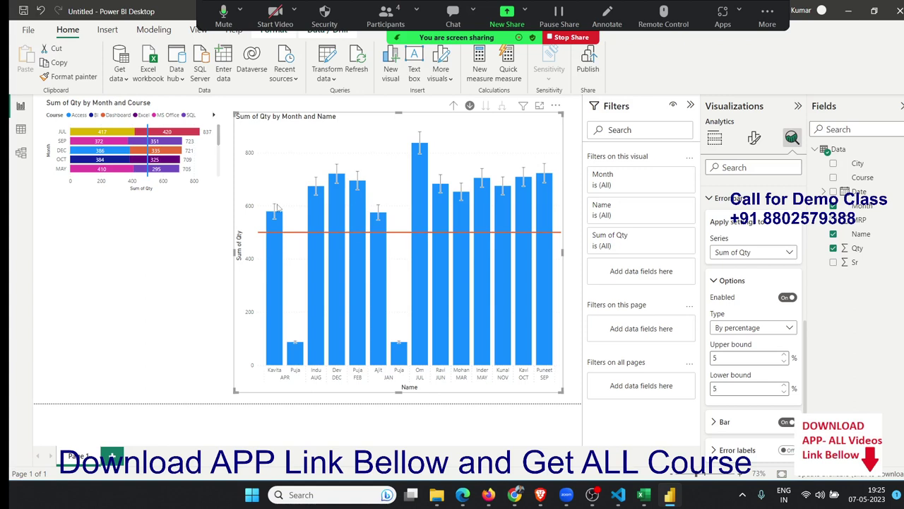
Step: Give the error bars an orange colour and a width of 10
left_click(724, 422)
scroll(730, 382, "down", 3)
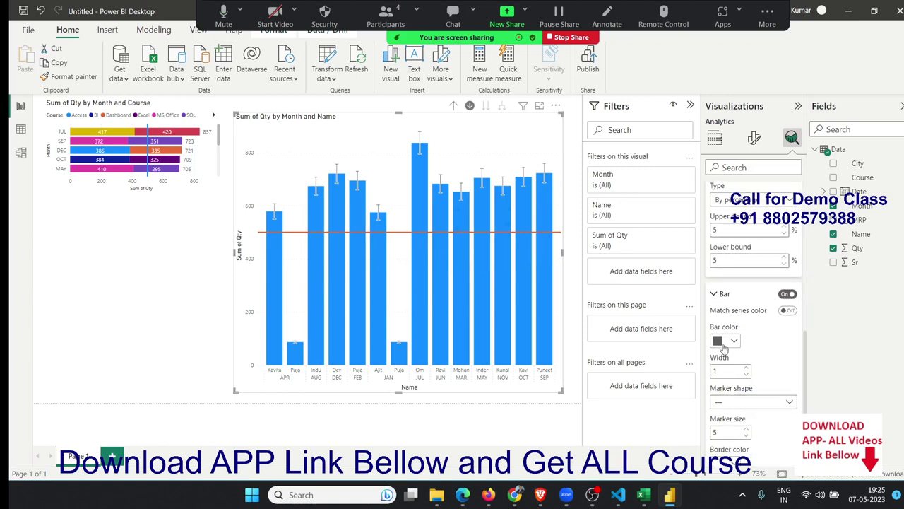
left_click(724, 341)
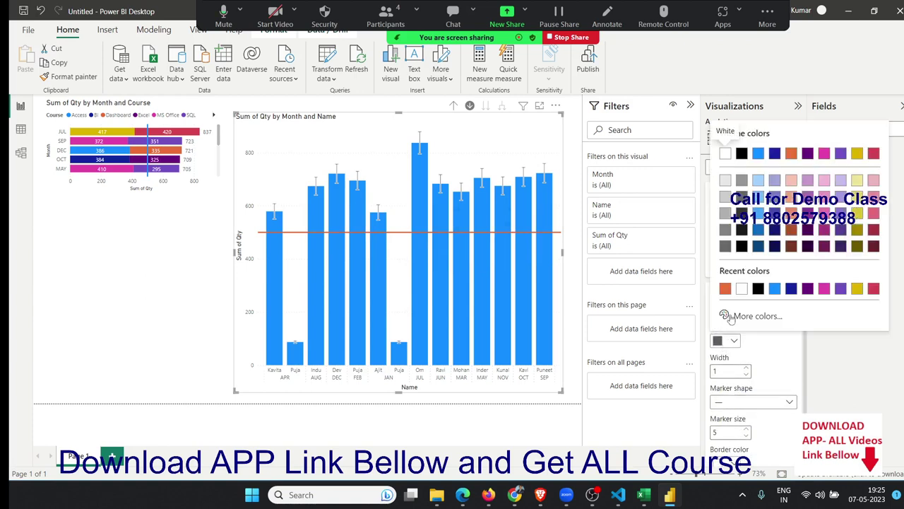
left_click(792, 157)
scroll(776, 319, "down", 1)
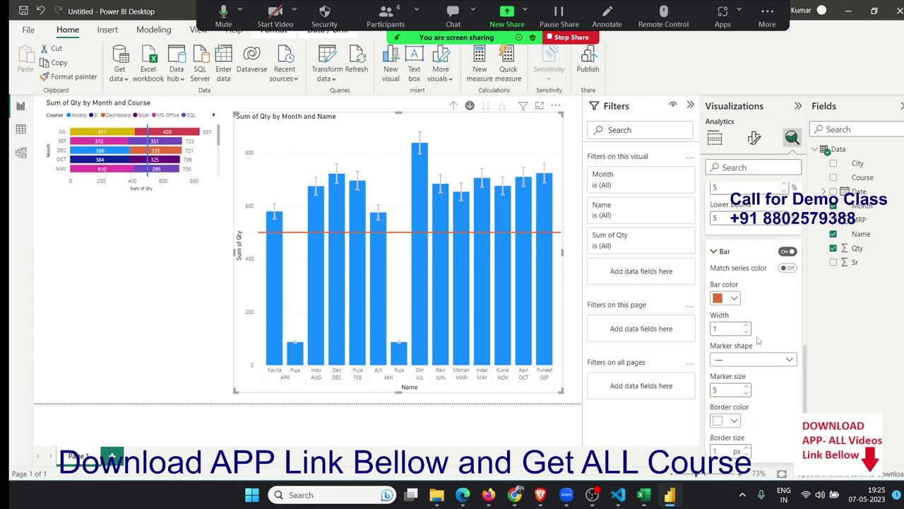
left_click(745, 325)
left_click(745, 326)
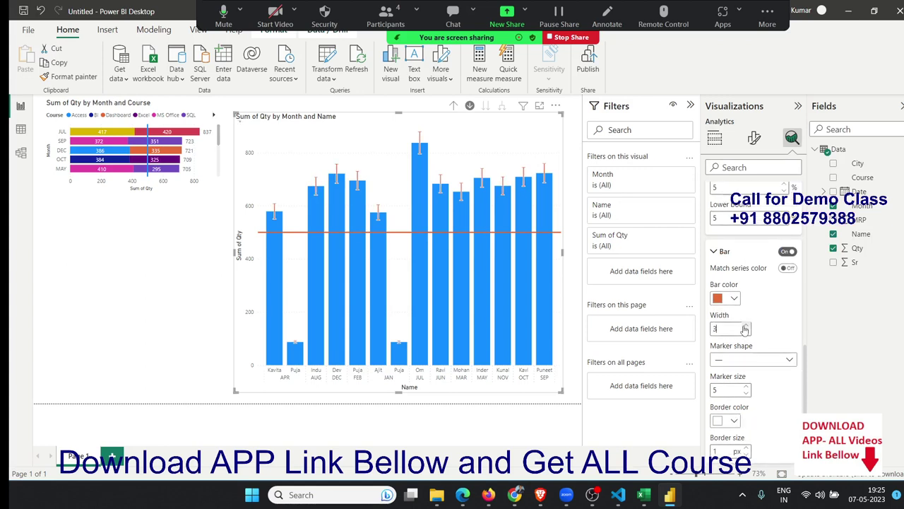
left_click(744, 330)
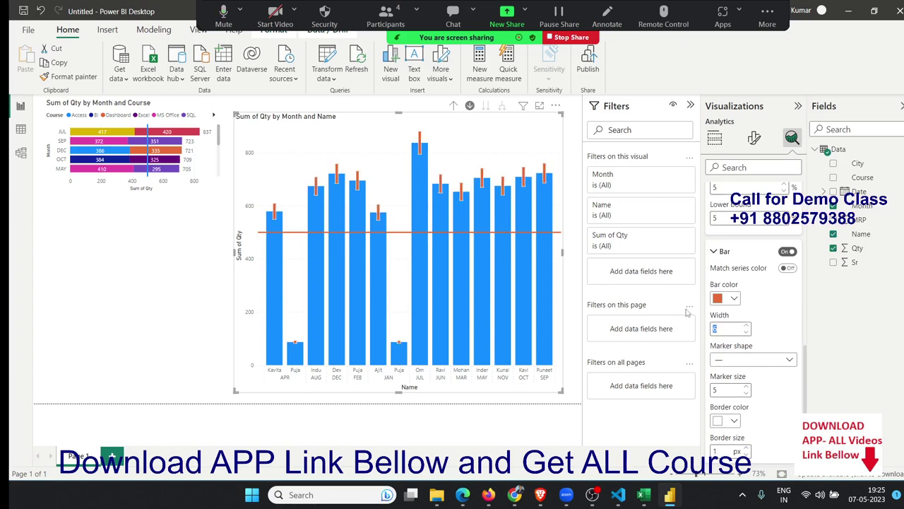
type("0")
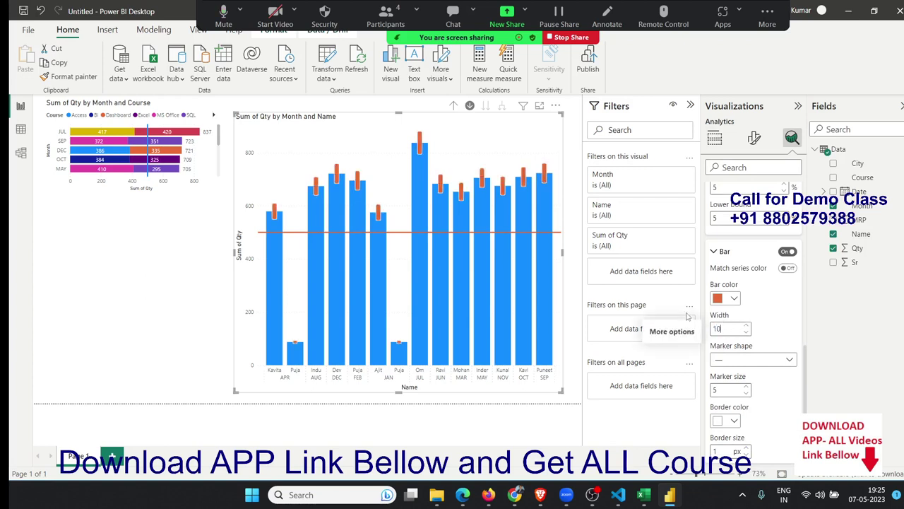
scroll(772, 311, "up", 1)
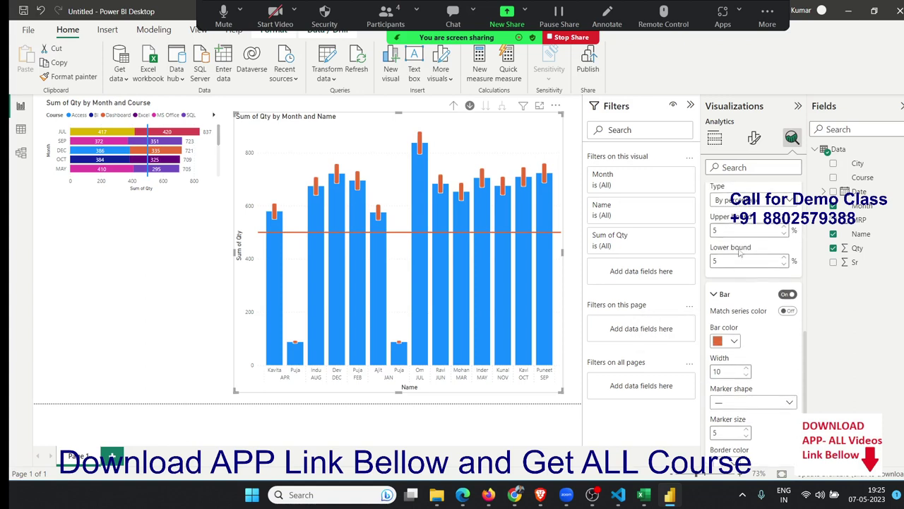
scroll(751, 290, "down", 1)
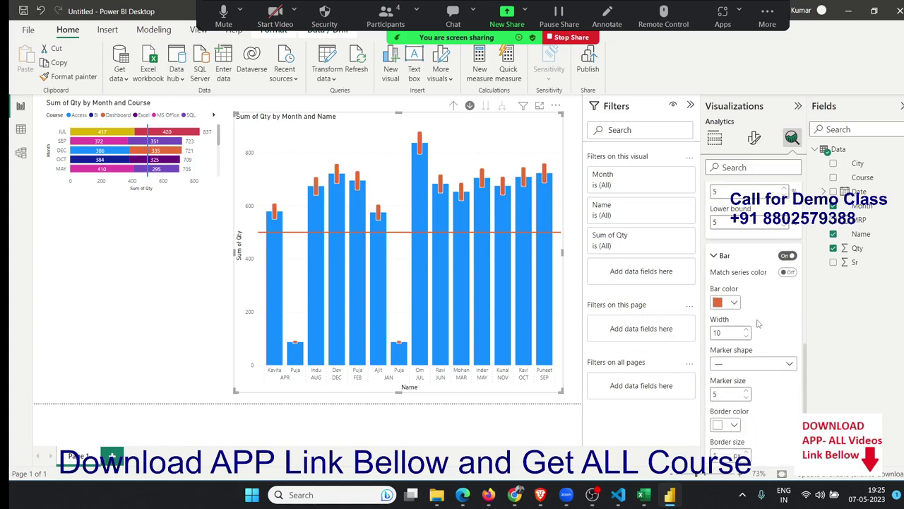
Step: Set the error bar marker shape to triangle and turn on Error labels
left_click(748, 361)
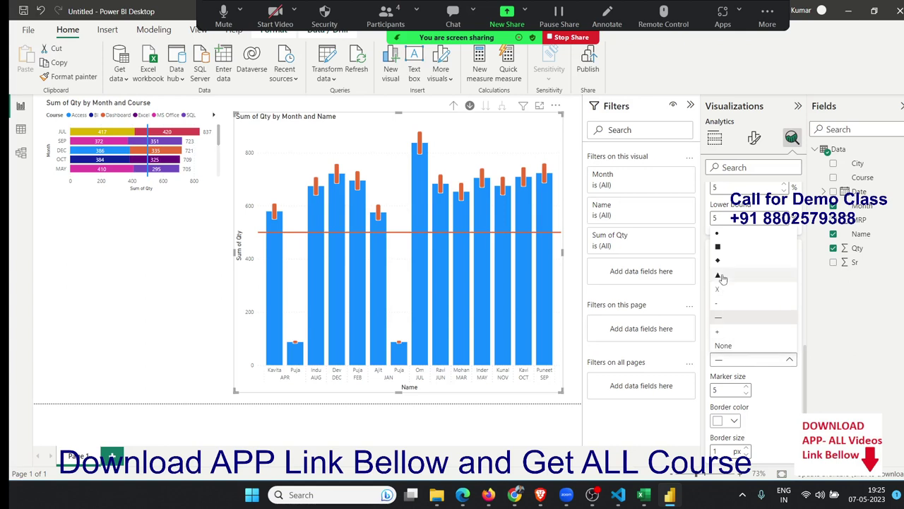
left_click(720, 252)
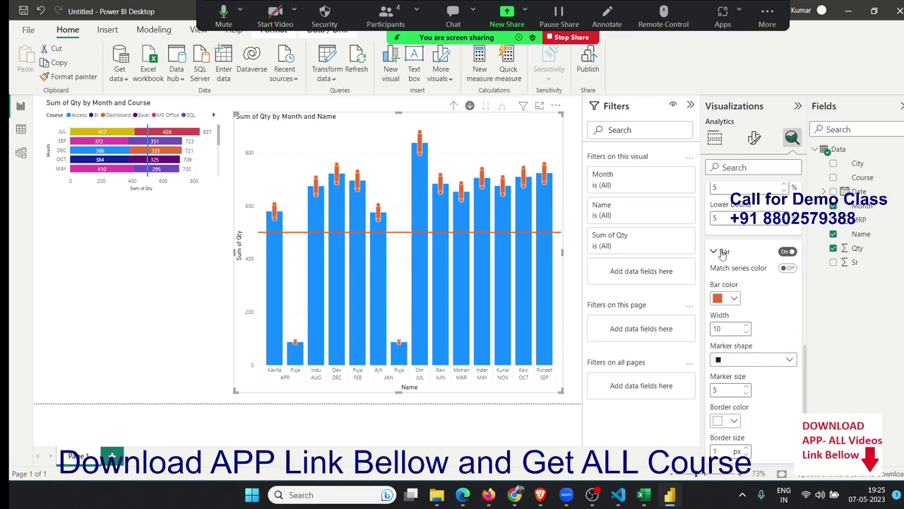
left_click(729, 362)
left_click(729, 281)
scroll(754, 361, "down", 2)
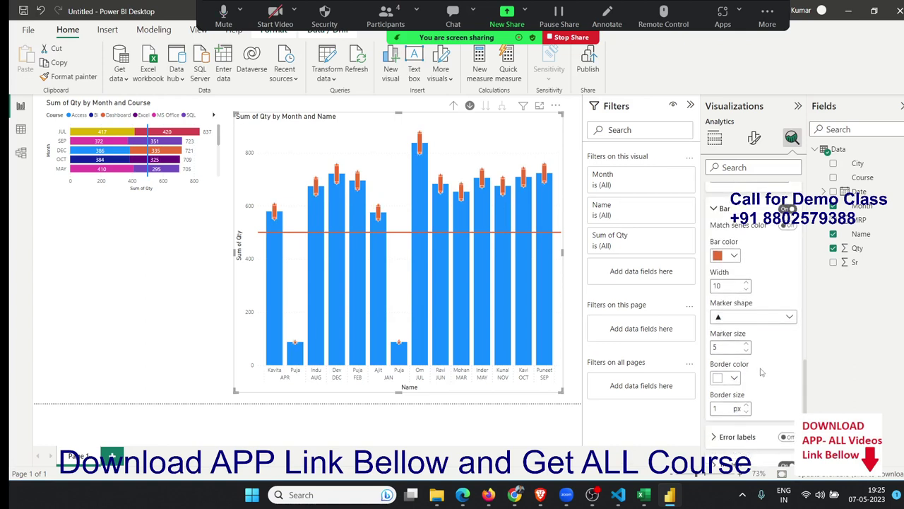
scroll(743, 363, "down", 1)
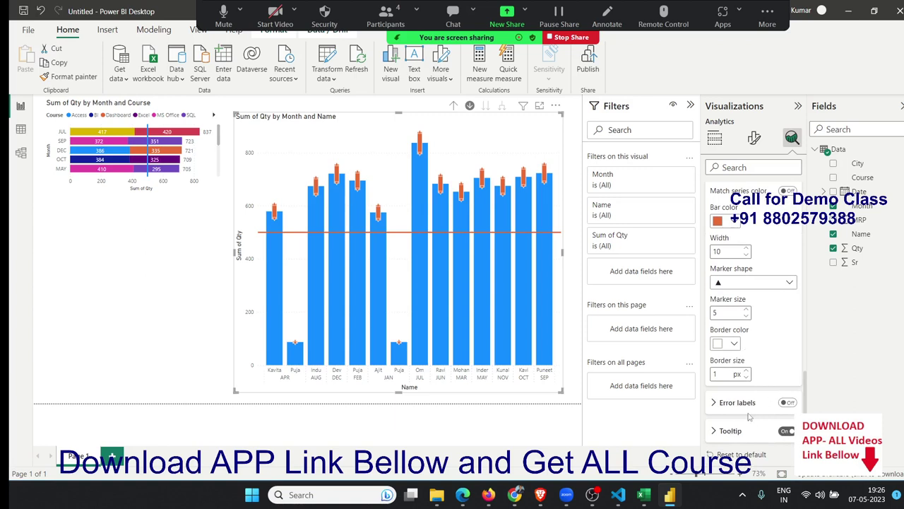
left_click(787, 402)
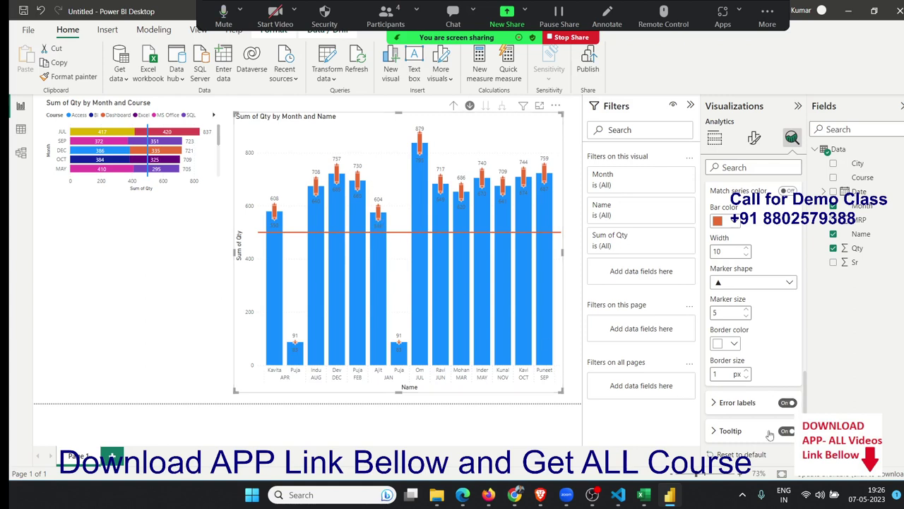
Step: Set the error label format to Range, after trying the other formats, then return to the chart's fields
left_click(731, 404)
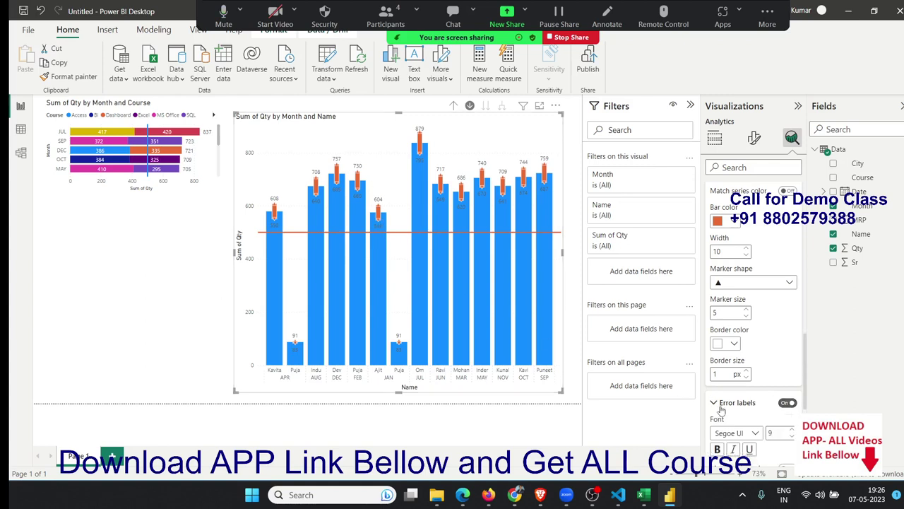
scroll(737, 409, "down", 1)
scroll(737, 410, "down", 1)
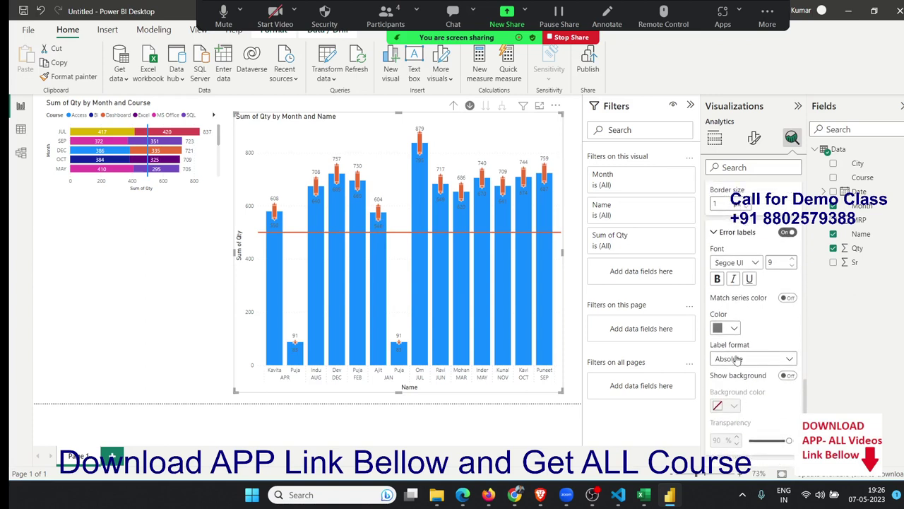
left_click(738, 359)
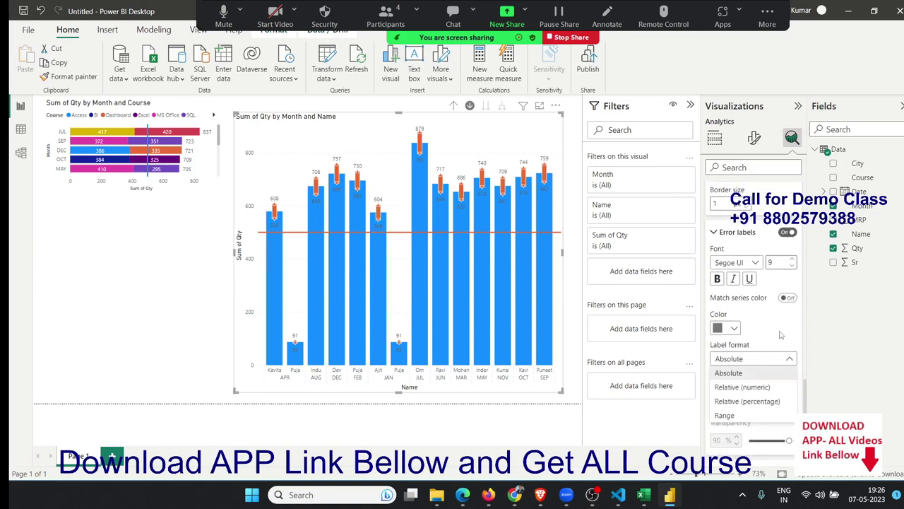
left_click(748, 403)
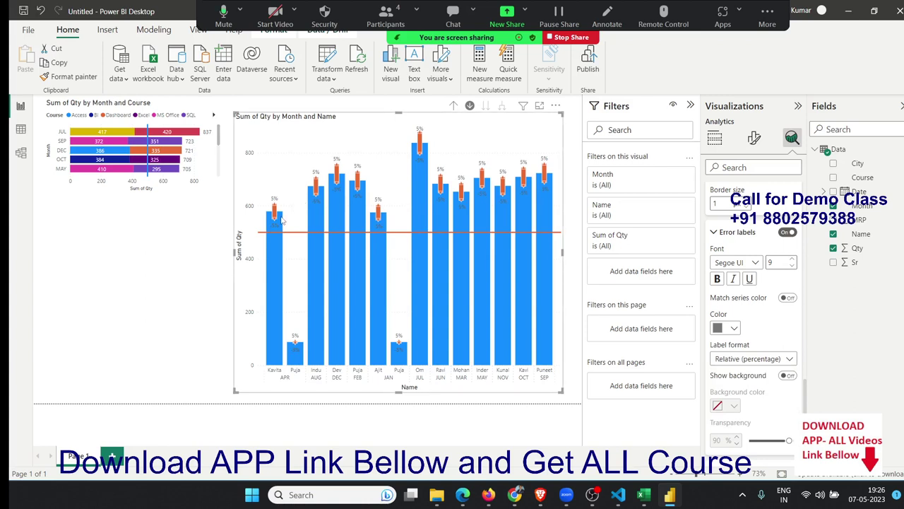
mouse_move(274, 212)
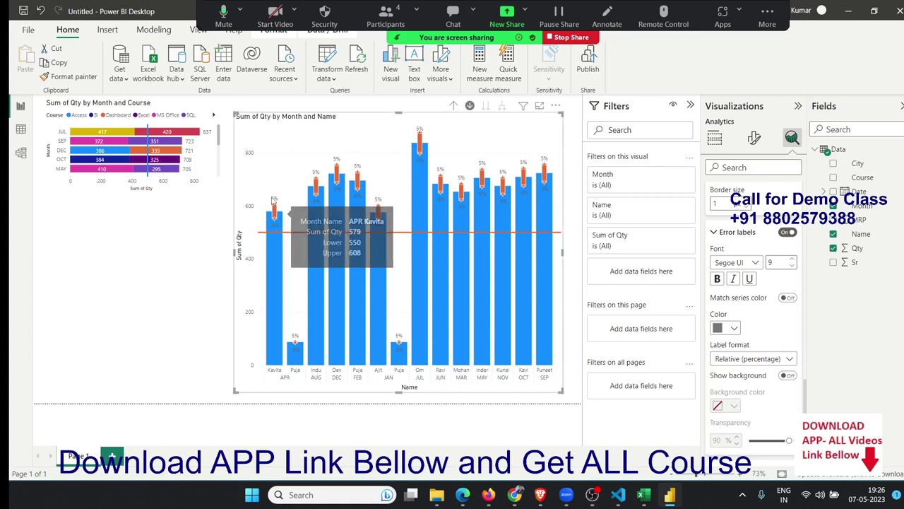
left_click(762, 358)
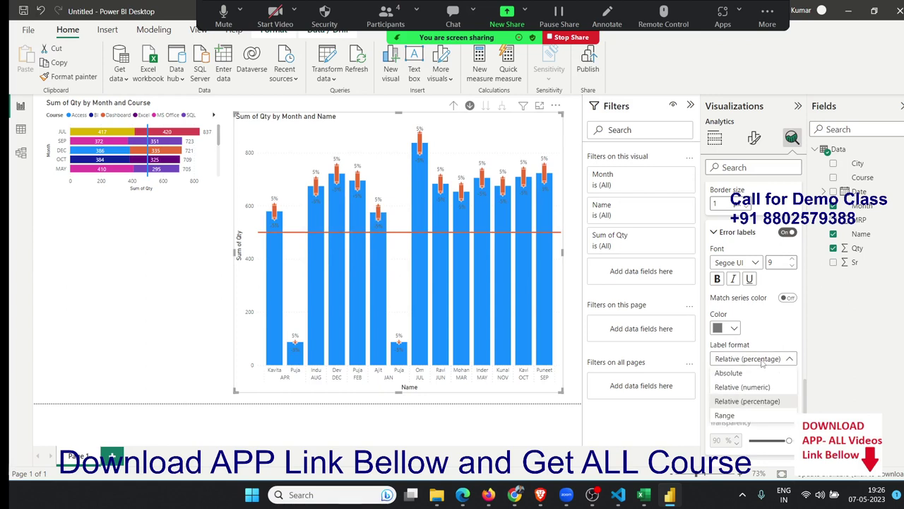
left_click(728, 373)
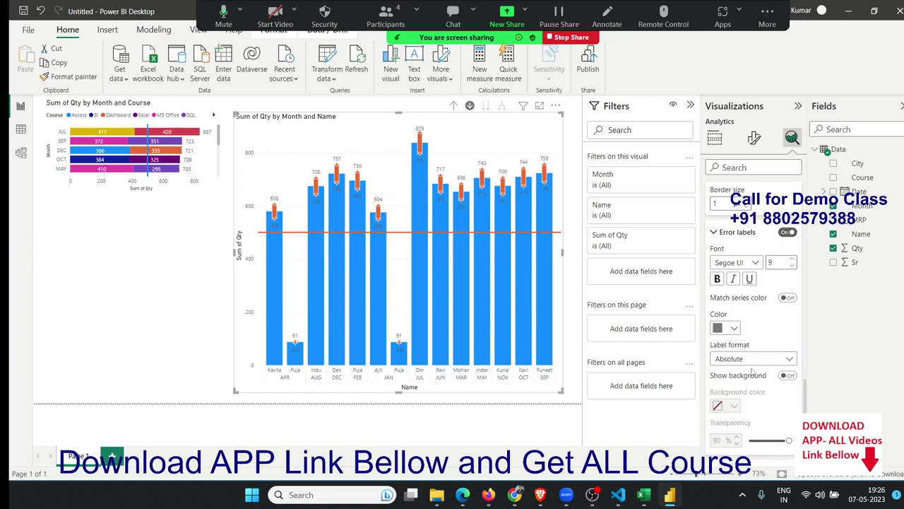
left_click(751, 361)
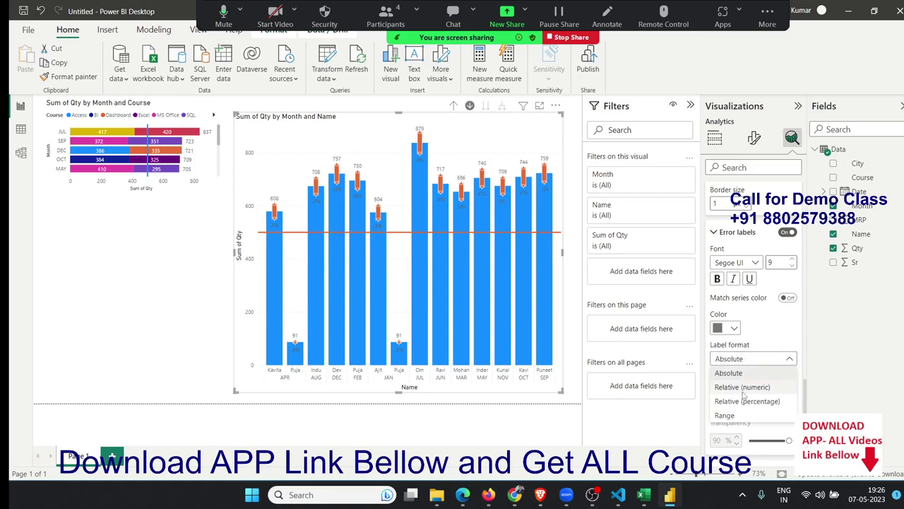
left_click(743, 390)
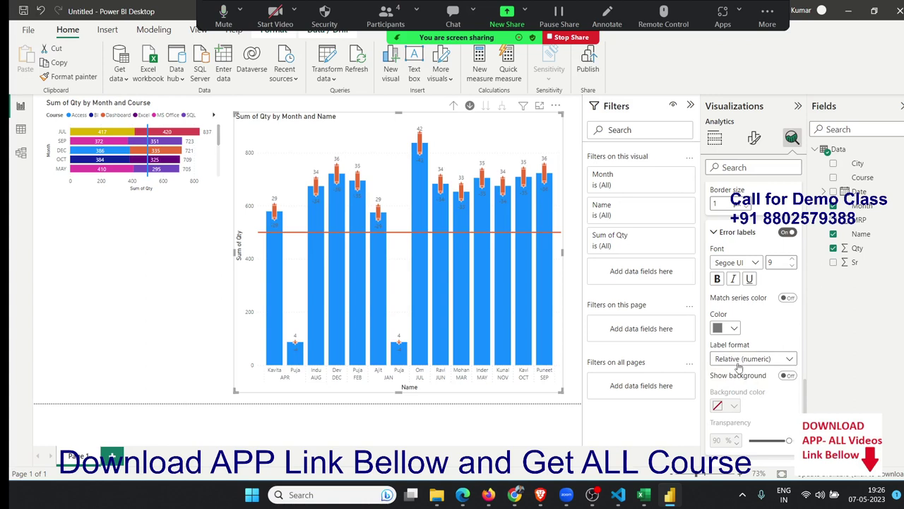
left_click(738, 362)
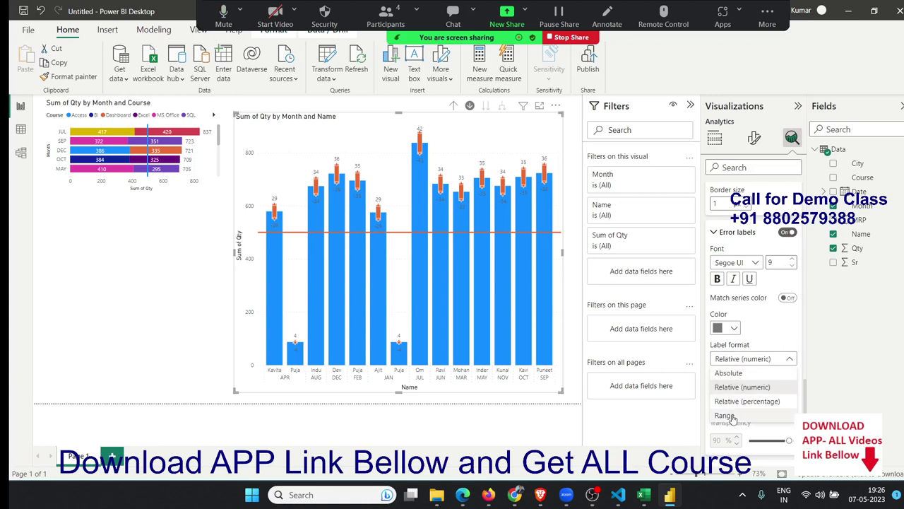
left_click(727, 415)
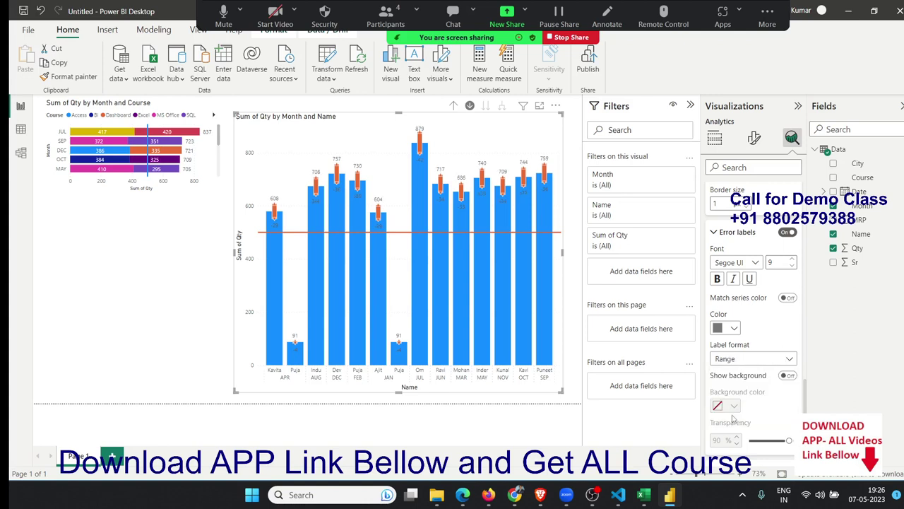
scroll(743, 387, "down", 1)
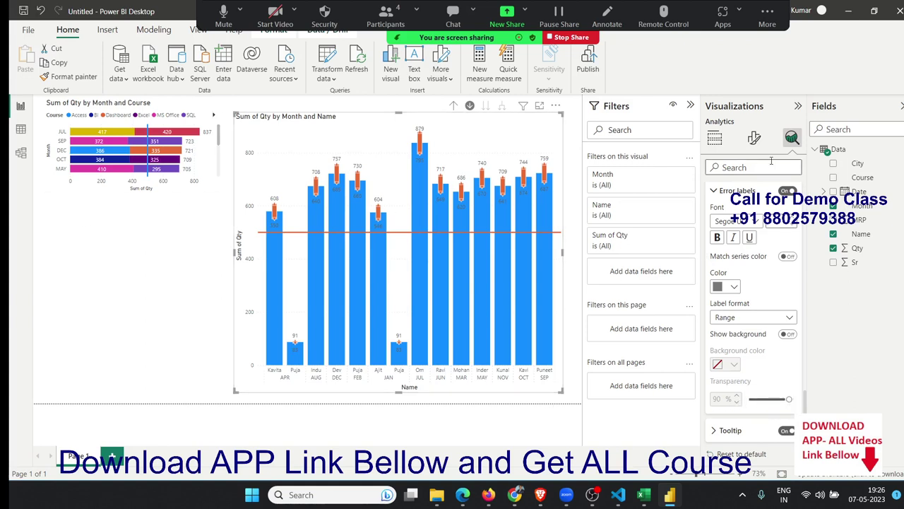
left_click(326, 397)
Step: Shrink the Month and Name column chart to a small tile and insert an empty clustered bar chart
left_click(558, 393)
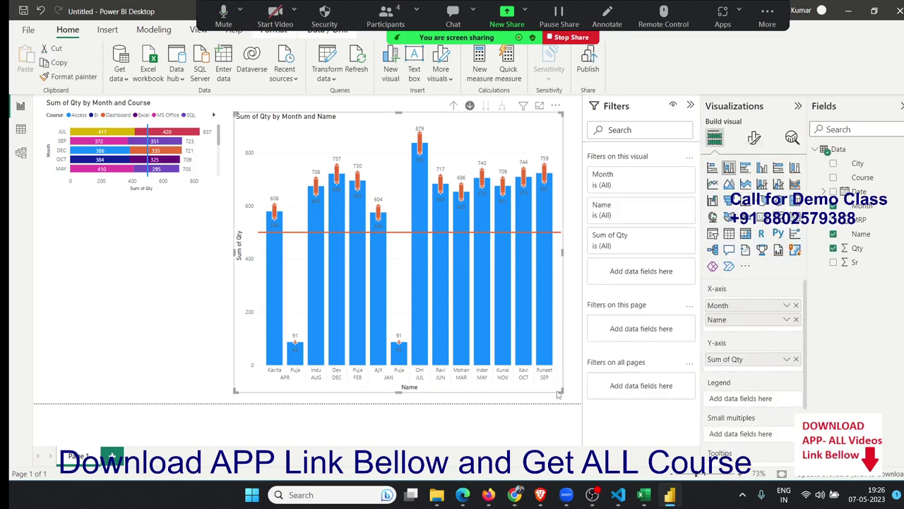
left_click_drag(558, 393, 365, 199)
left_click(413, 291)
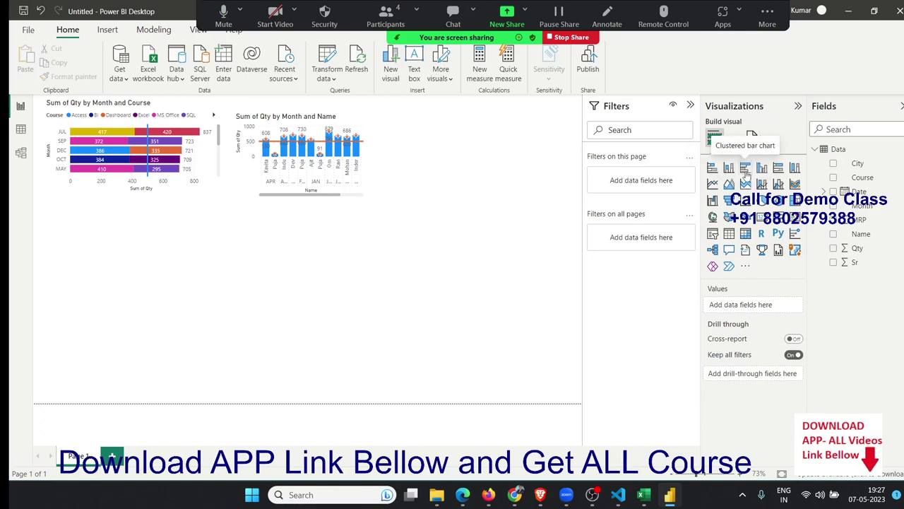
left_click(745, 168)
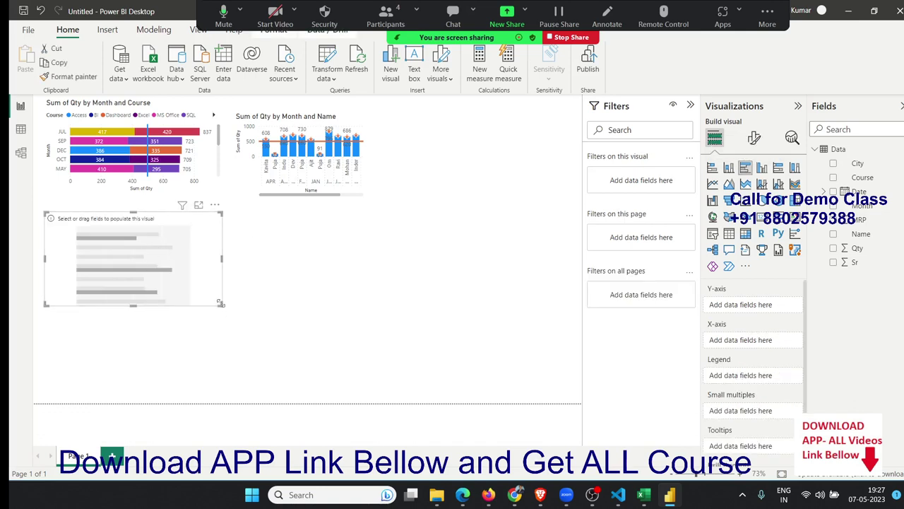
Step: Enlarge the new bar chart and plot Sum of Qty by Course, adding then removing Name from the legend
left_click_drag(221, 303, 257, 382)
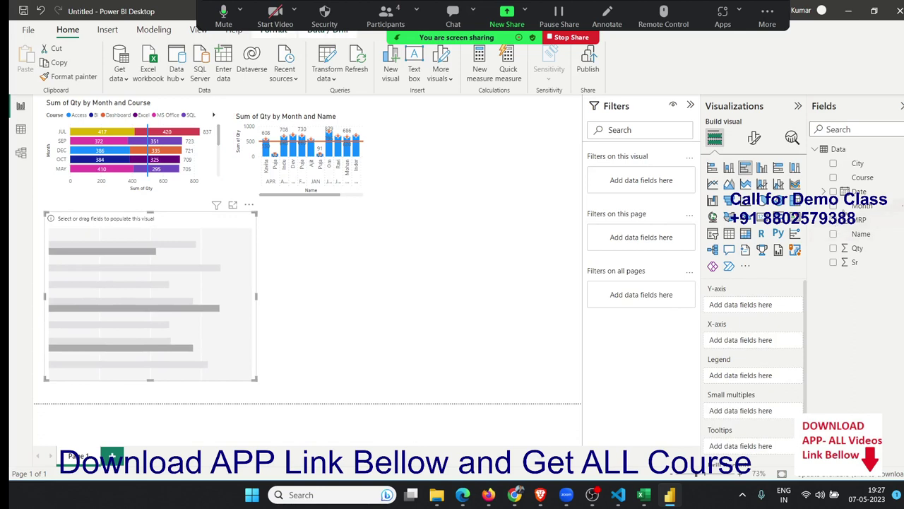
left_click_drag(862, 177, 124, 314)
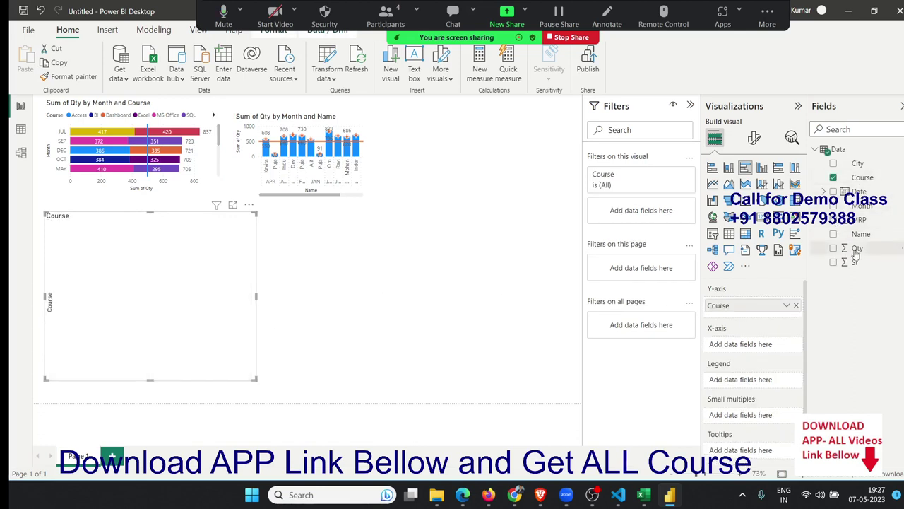
mouse_move(854, 254)
left_mouse_down()
mouse_move(202, 302)
mouse_move(204, 311)
left_mouse_up()
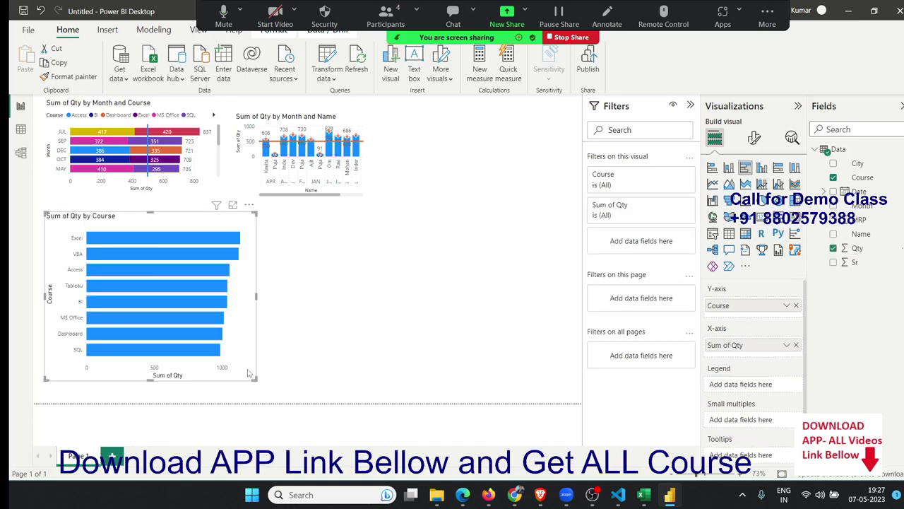
left_click_drag(260, 384, 270, 394)
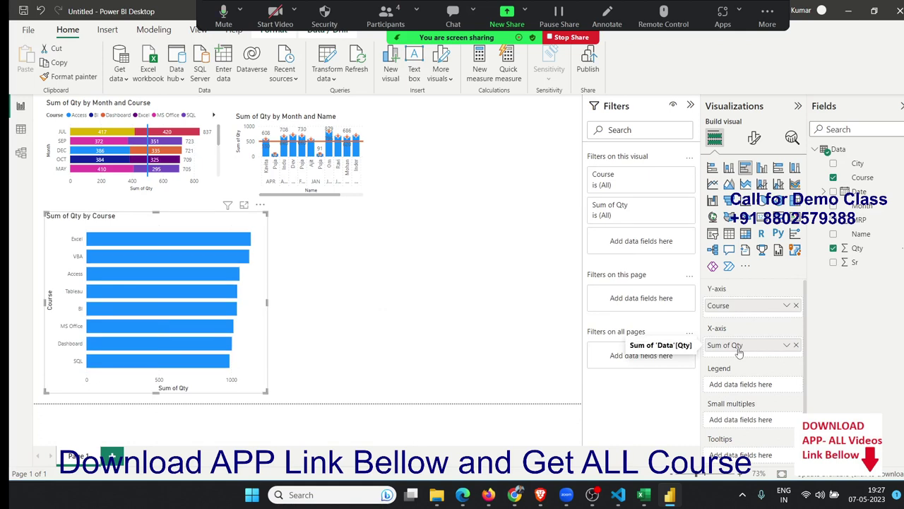
left_click_drag(738, 352, 740, 391)
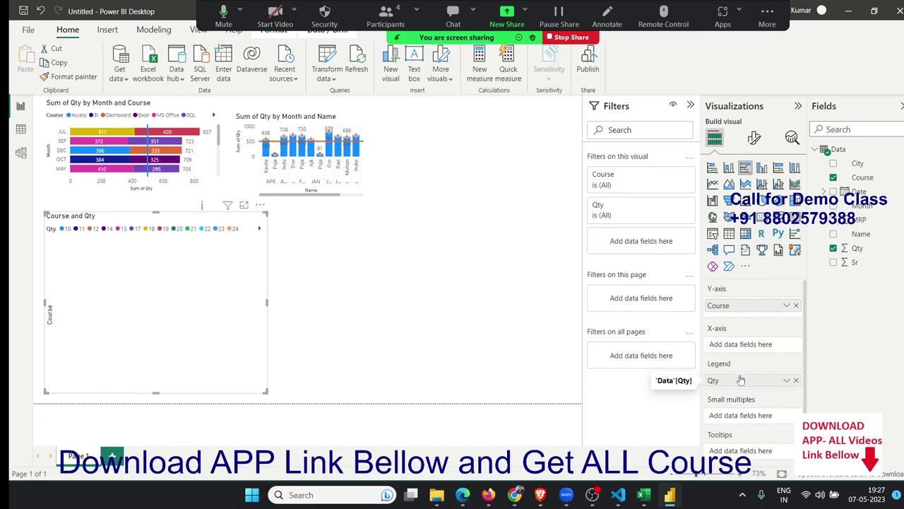
left_click_drag(741, 390, 738, 353)
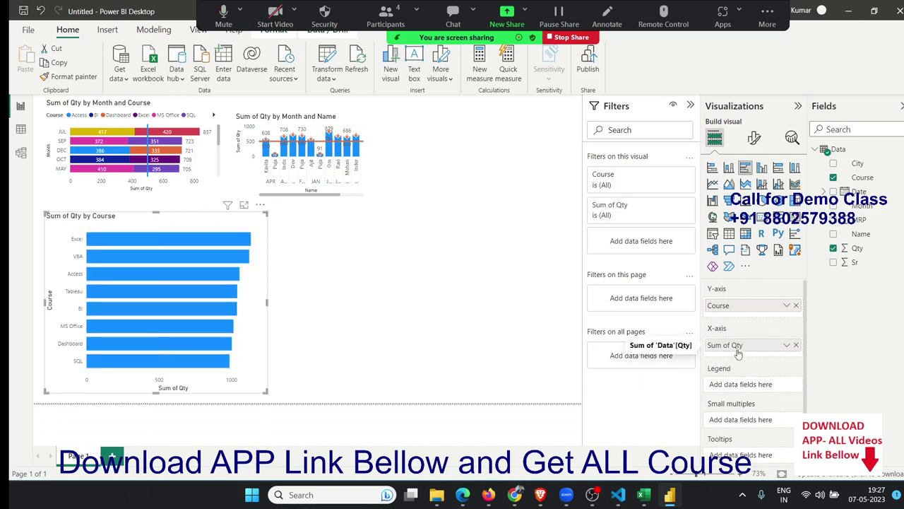
left_click_drag(859, 234, 742, 385)
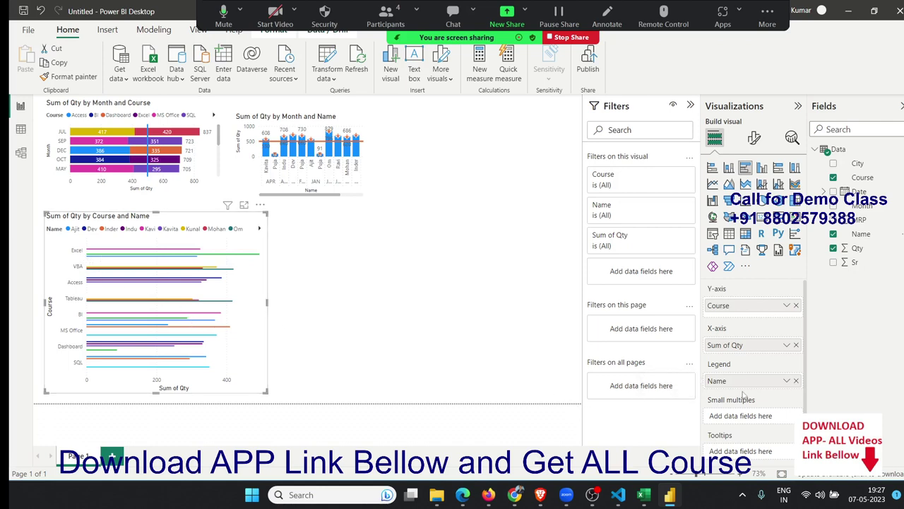
left_click(796, 380)
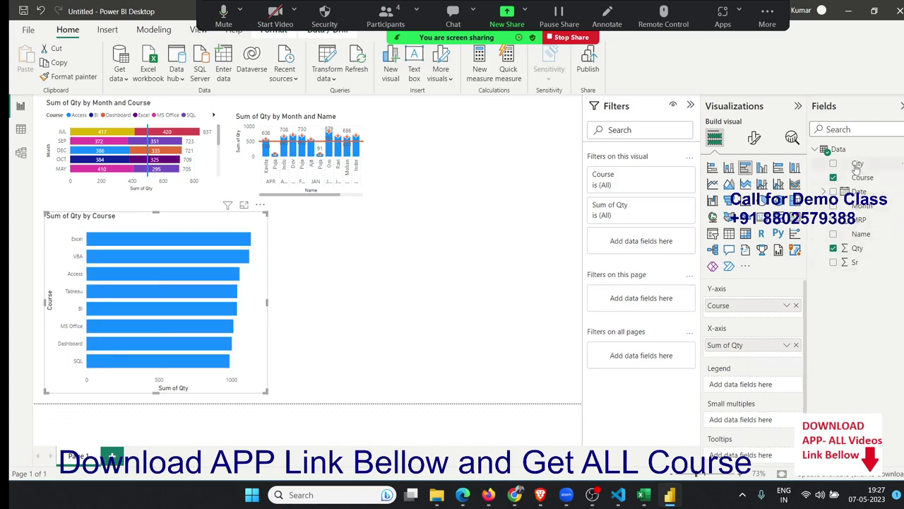
Step: Move City through Small multiples and Legend into the Y-axis below Course, replacing the Name split
left_click_drag(856, 166, 748, 422)
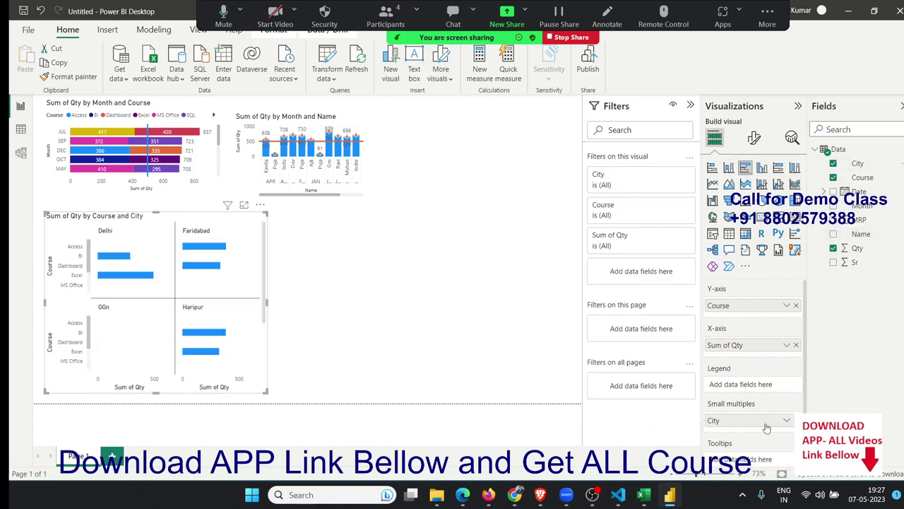
left_click_drag(767, 428, 742, 383)
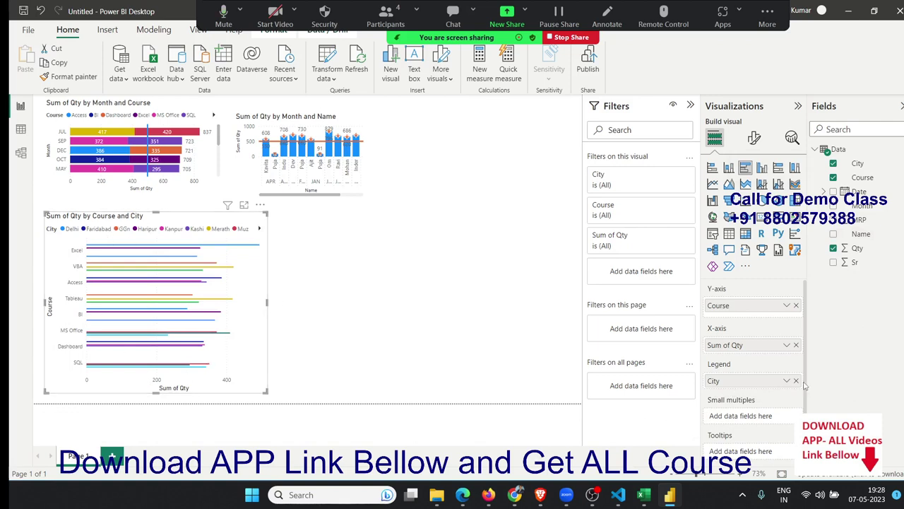
left_click_drag(756, 381, 755, 323)
left_click_drag(741, 381, 739, 311)
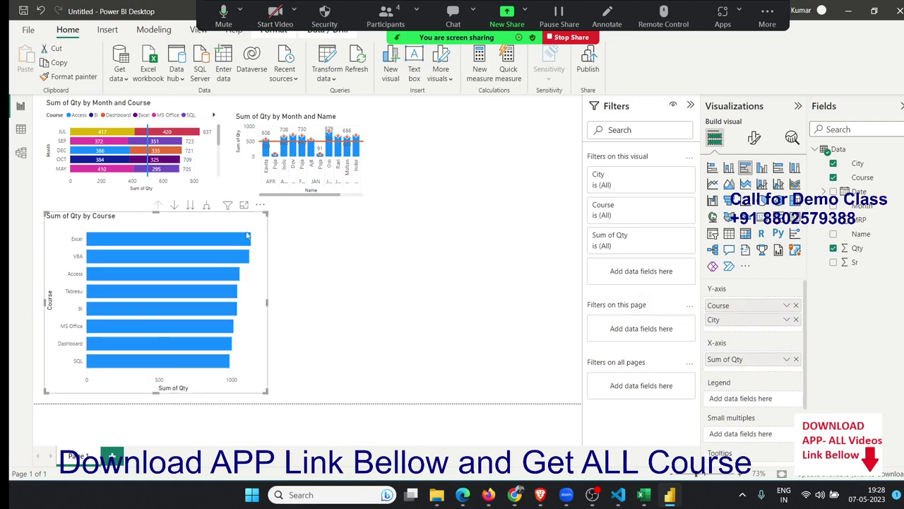
Step: Drill the bar chart down to the City level, showing Sum of Qty by City across all courses
left_click(206, 206)
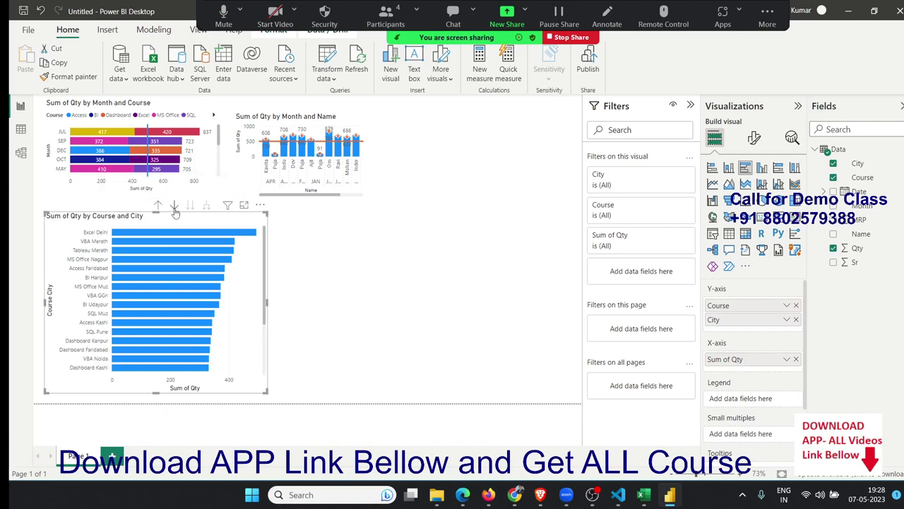
left_click(175, 205)
left_click(158, 205)
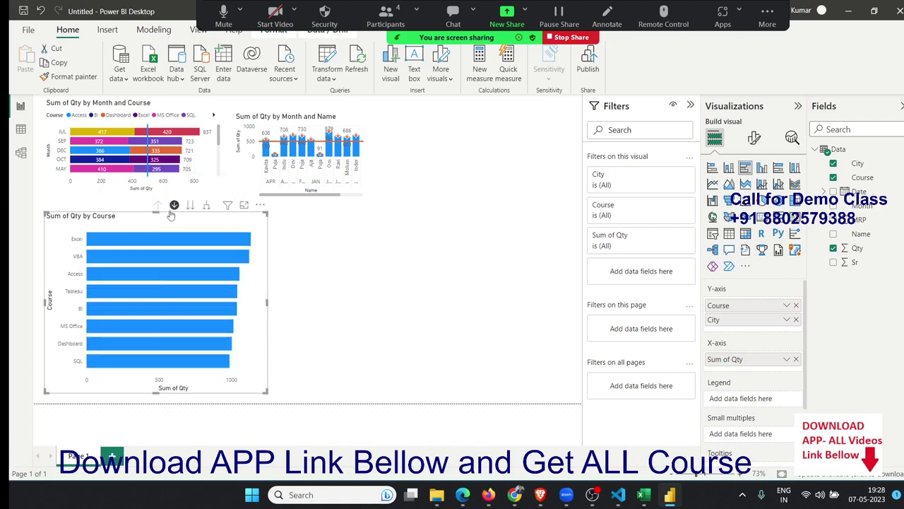
left_click(175, 205)
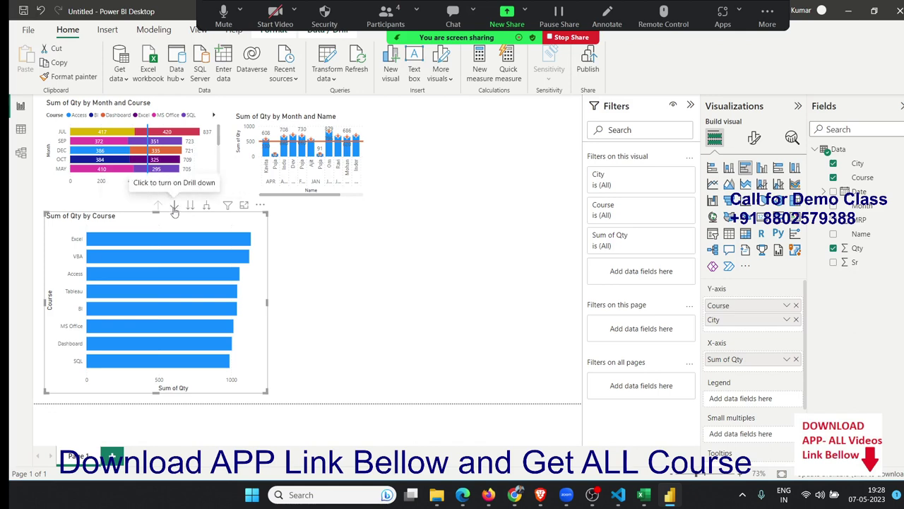
left_click(190, 210)
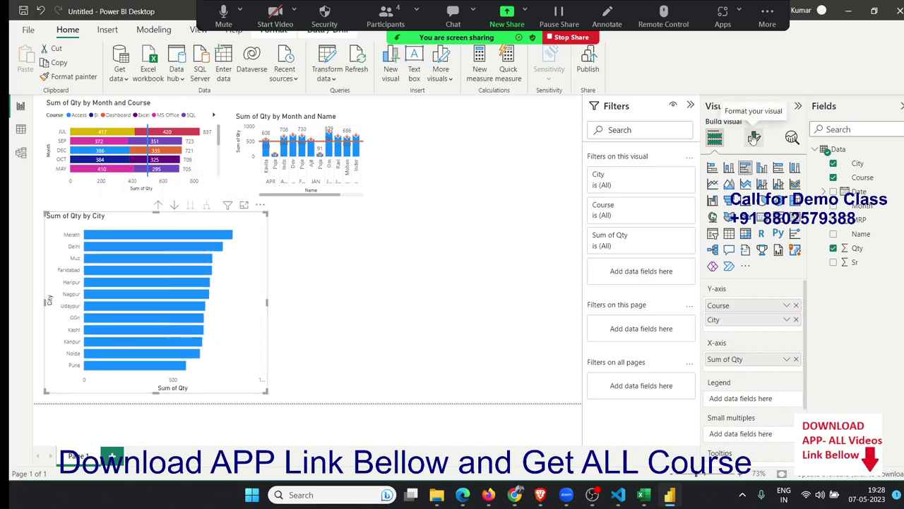
left_click(754, 139)
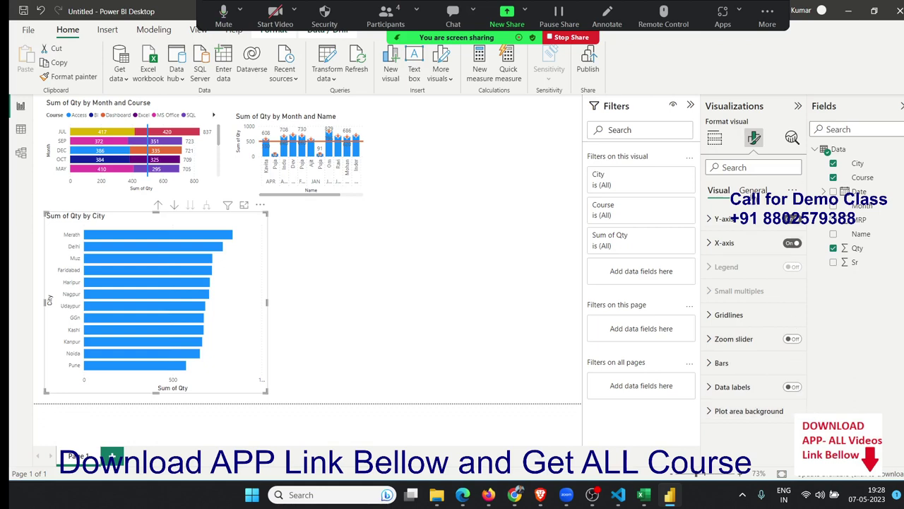
Step: In the Analytics pane, expand the Constant, Min, Max, Average, Median and Percentile line sections
left_click(753, 190)
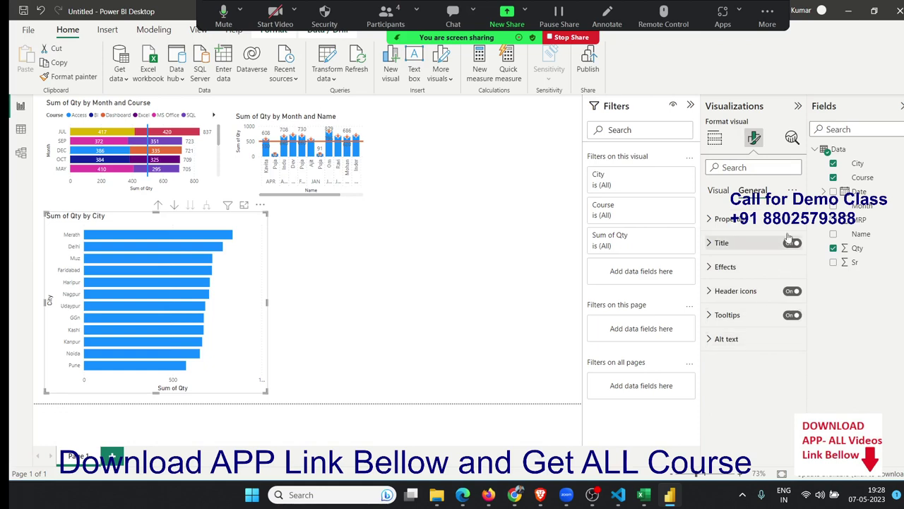
left_click(792, 137)
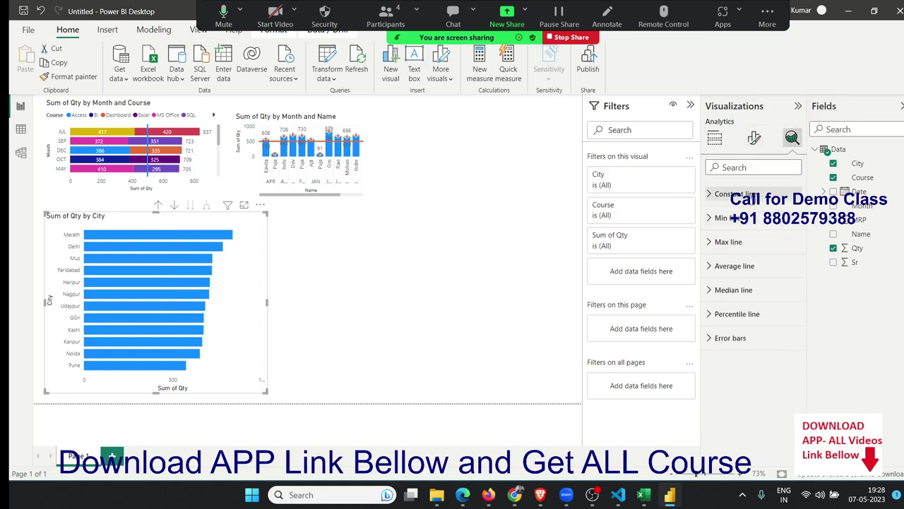
left_click(724, 193)
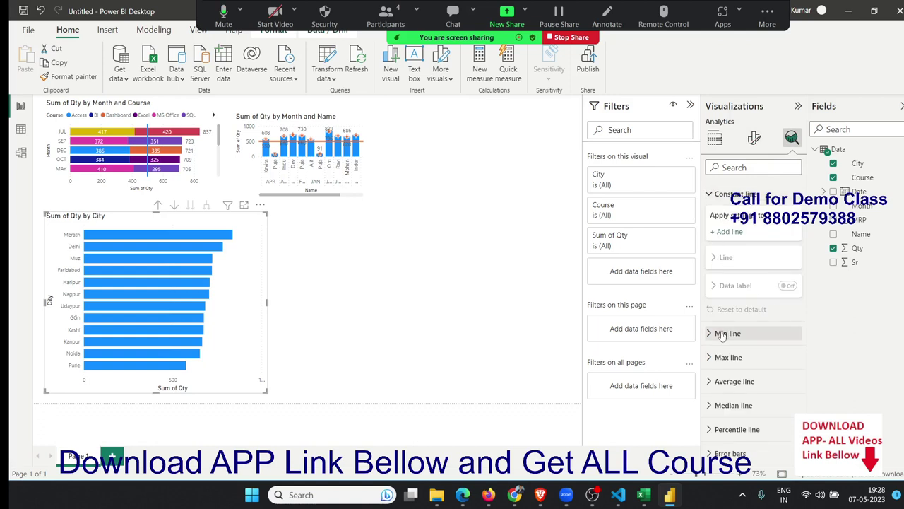
left_click(762, 333)
scroll(762, 330, "down", 3)
left_click(727, 373)
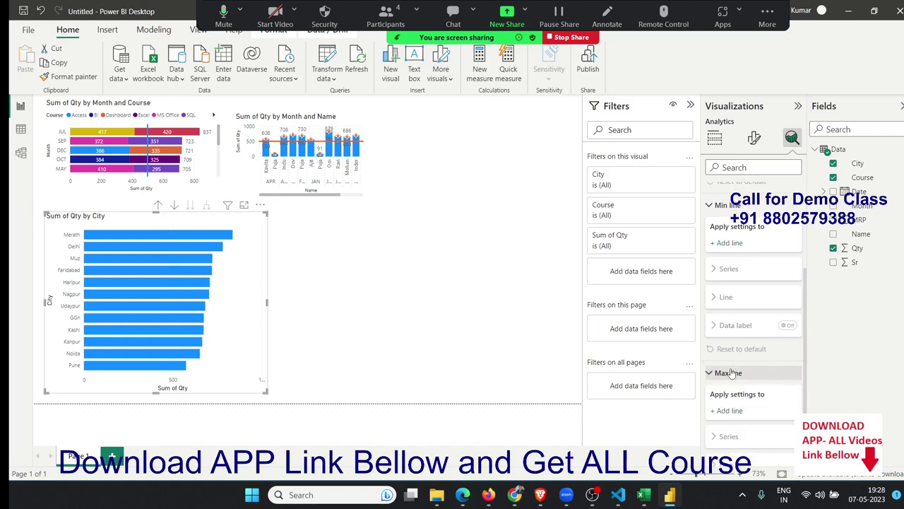
scroll(778, 356, "down", 3)
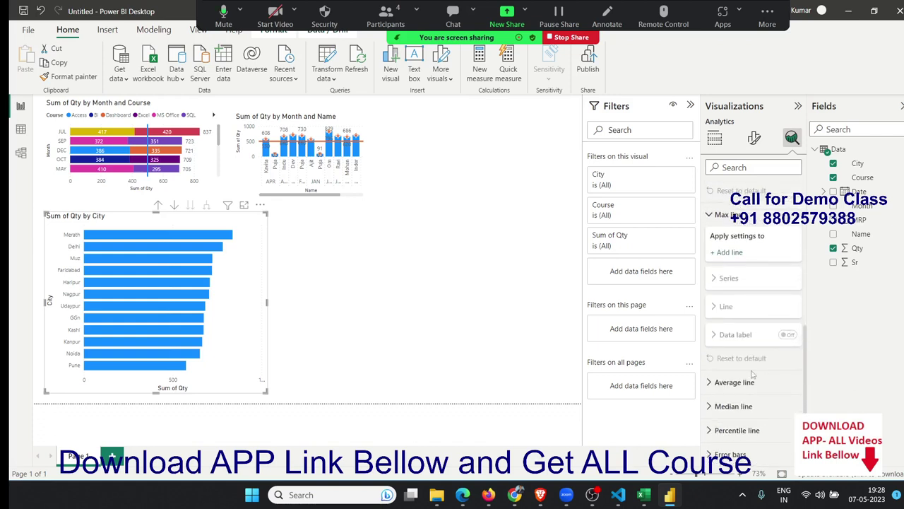
left_click(749, 385)
scroll(755, 402, "down", 3)
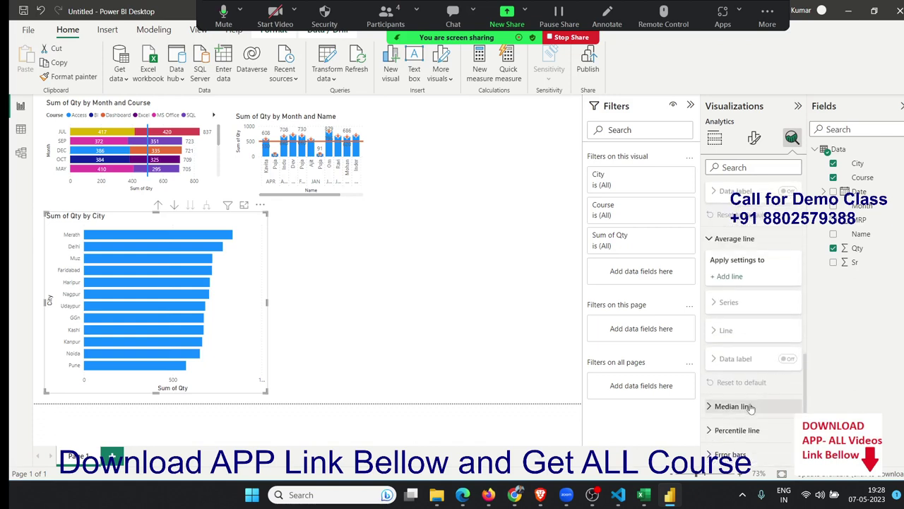
left_click(755, 403)
scroll(765, 393, "down", 3)
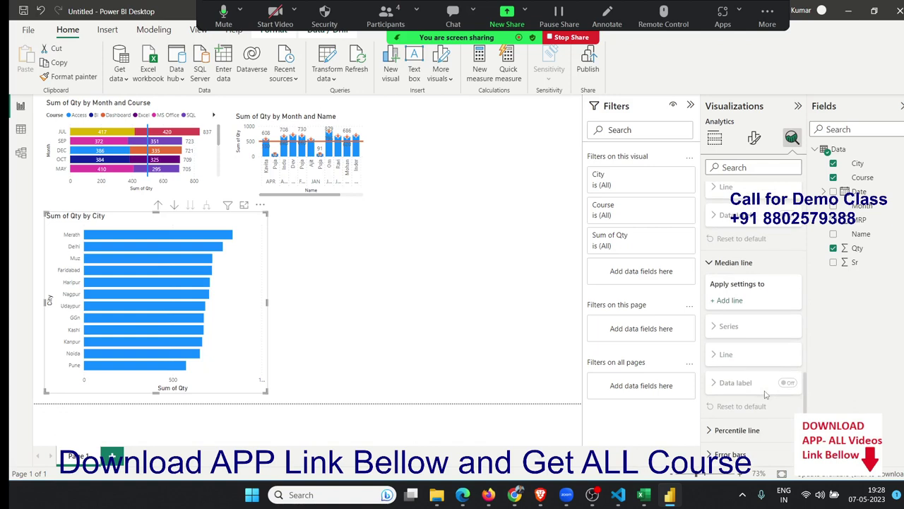
left_click(753, 428)
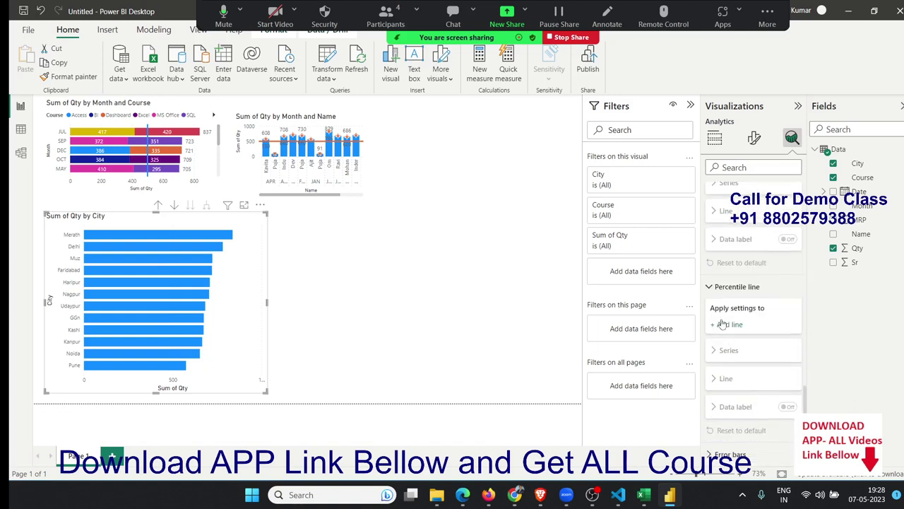
Step: Add a percentile line to the City chart and switch its data label on
left_click(722, 325)
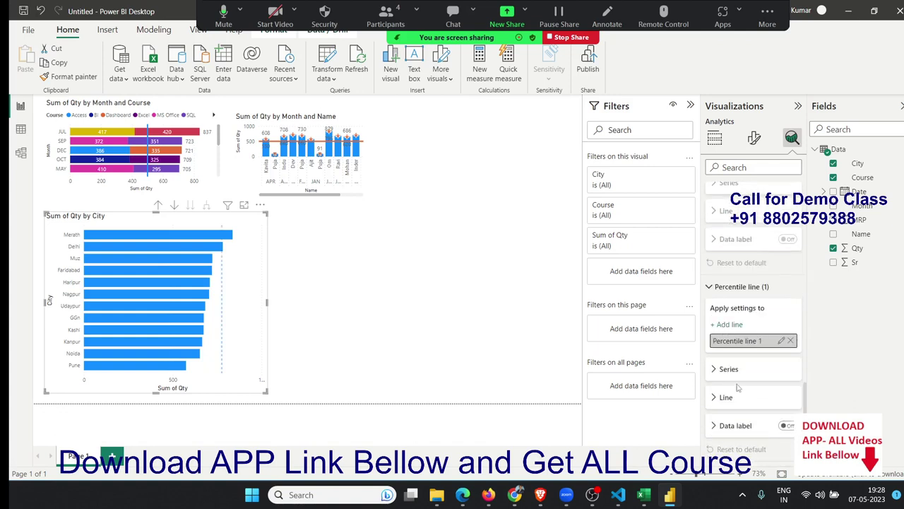
left_click(720, 373)
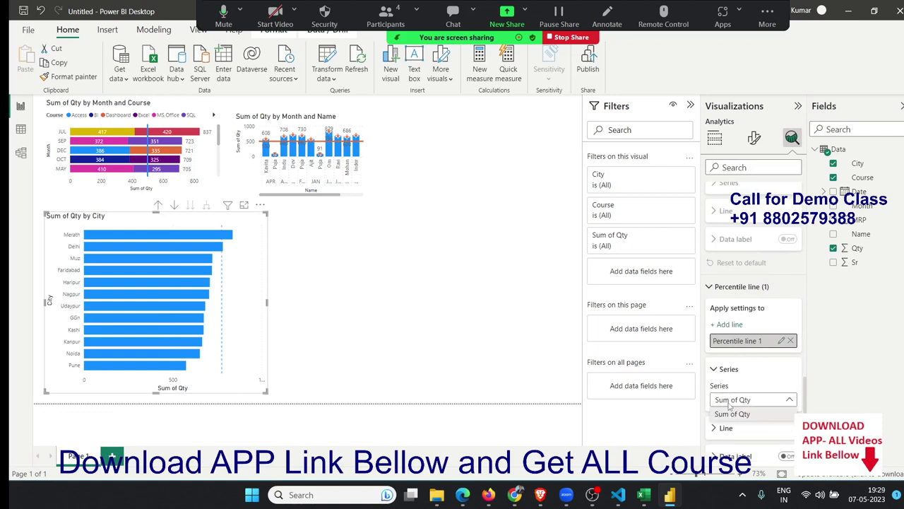
scroll(728, 406, "down", 2)
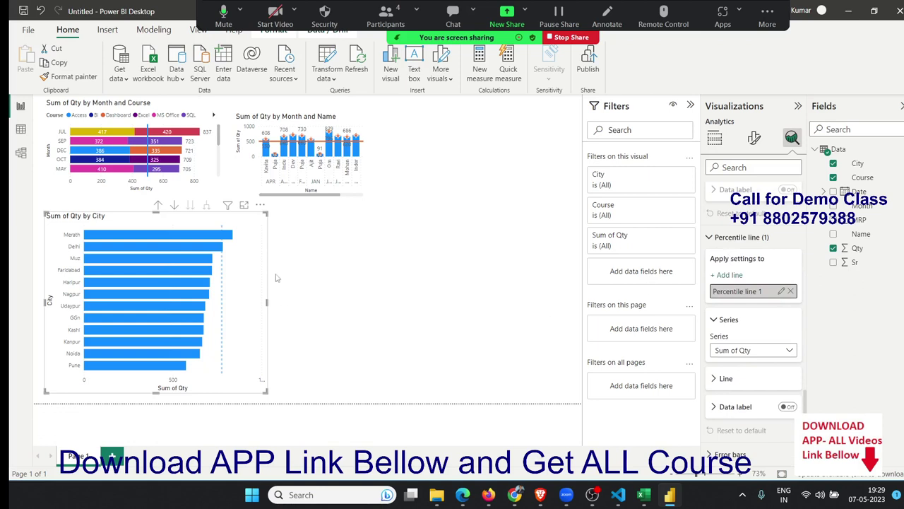
left_click(725, 379)
scroll(717, 382, "down", 3)
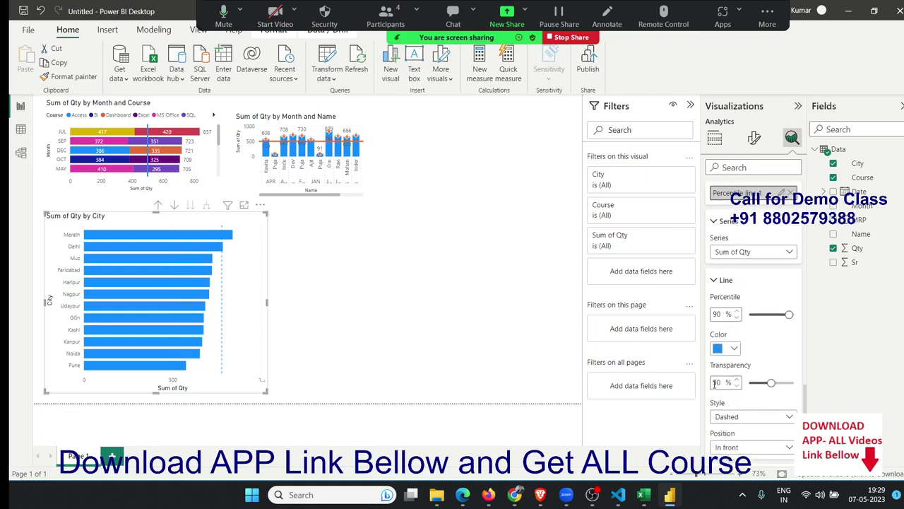
scroll(715, 382, "down", 2)
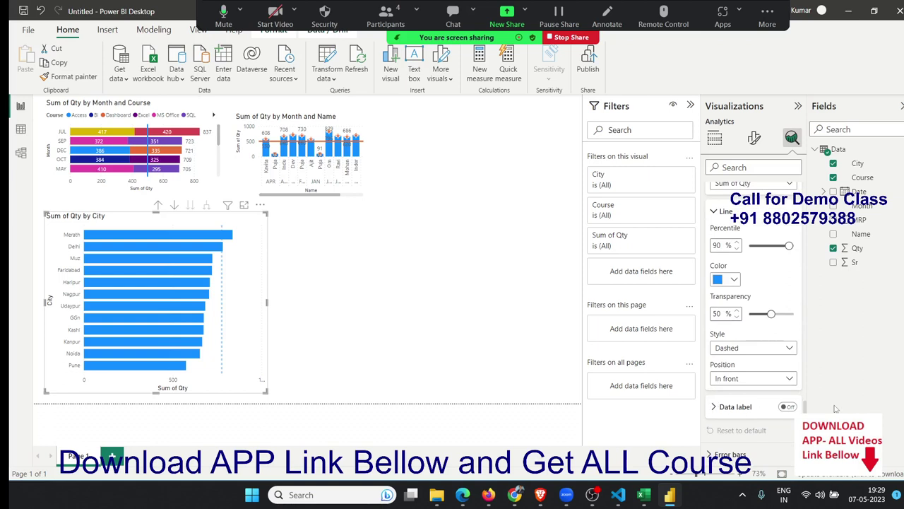
left_click(788, 407)
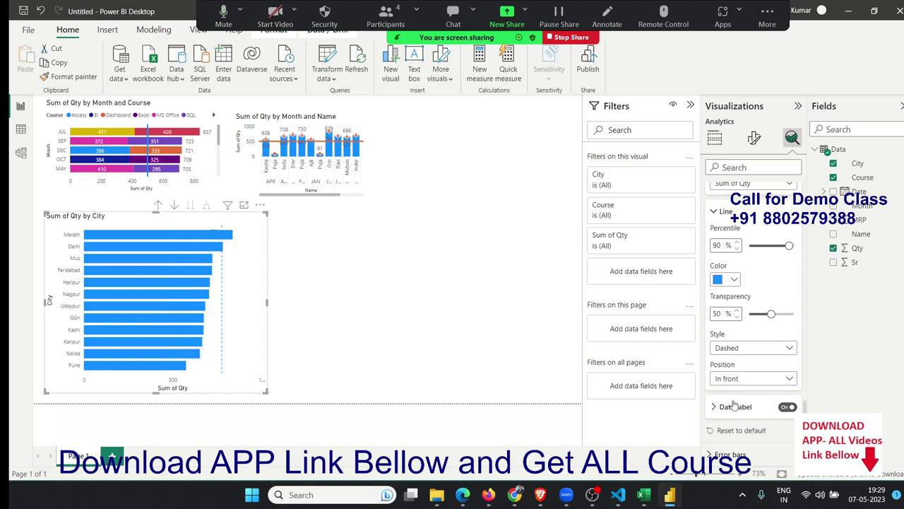
scroll(734, 406, "up", 3)
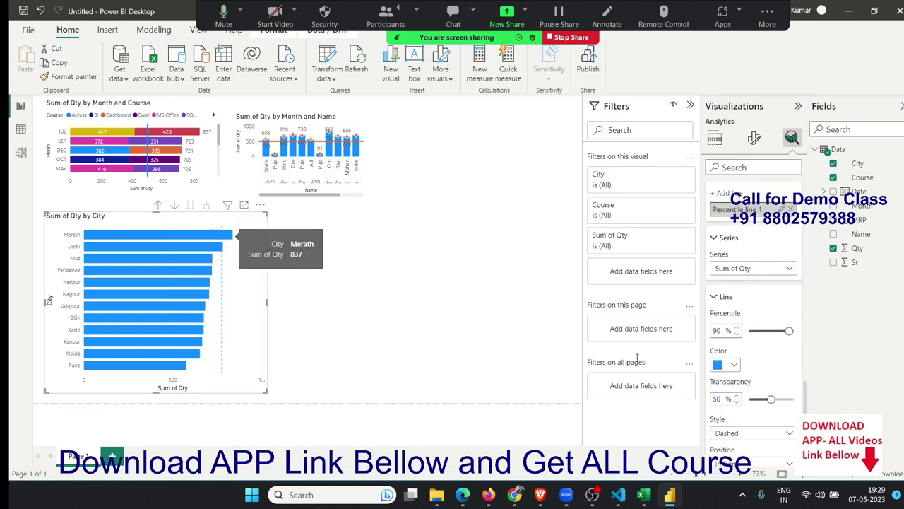
Step: Make the percentile line black with a solid line style
left_click(733, 364)
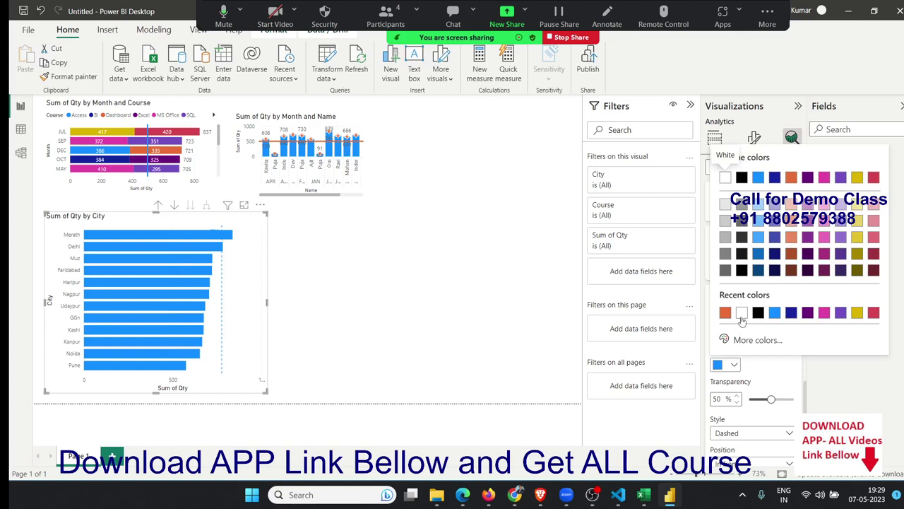
left_click(741, 320)
left_click(734, 365)
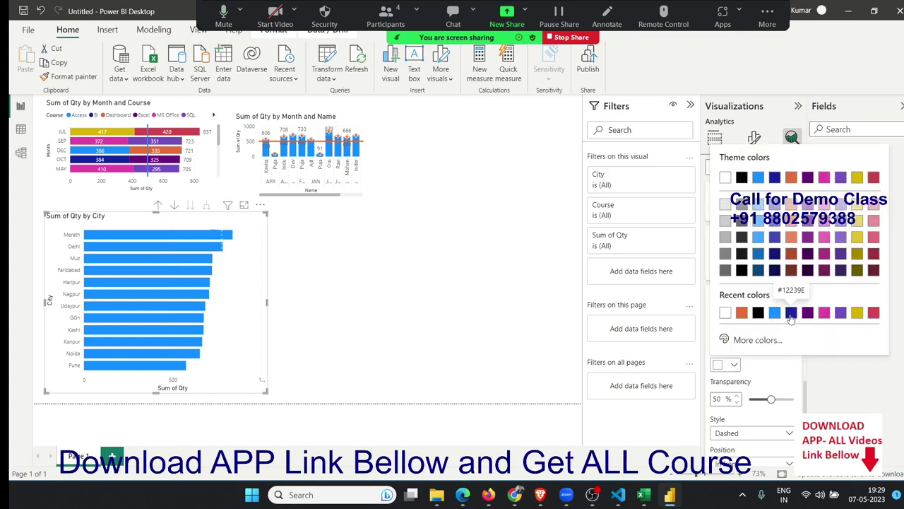
left_click(741, 178)
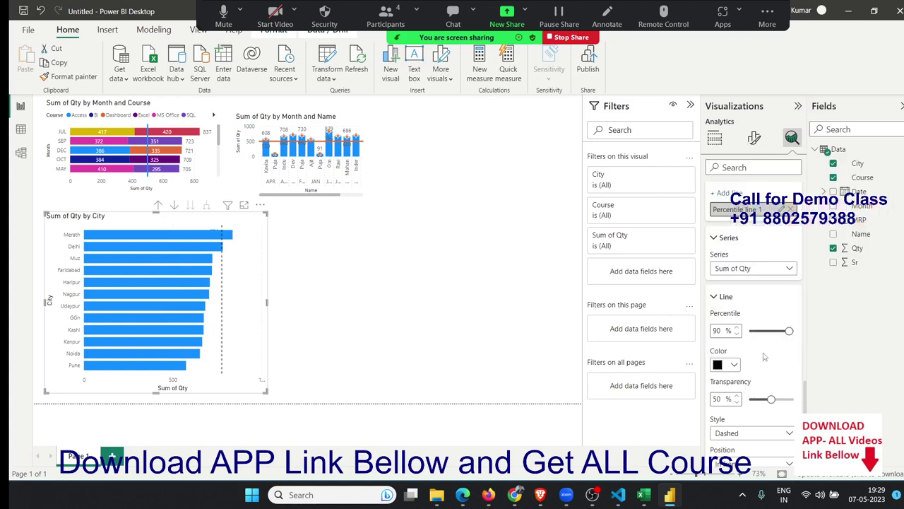
scroll(764, 357, "down", 1)
left_click(742, 394)
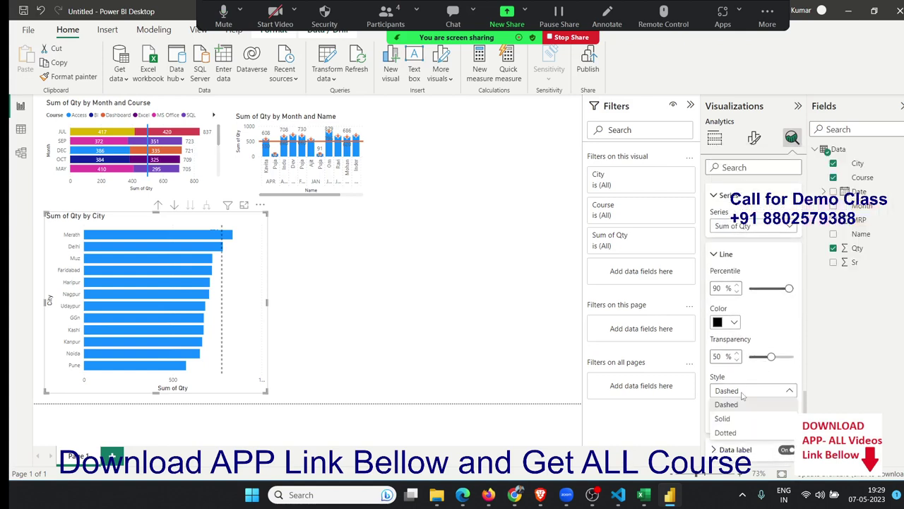
left_click(741, 418)
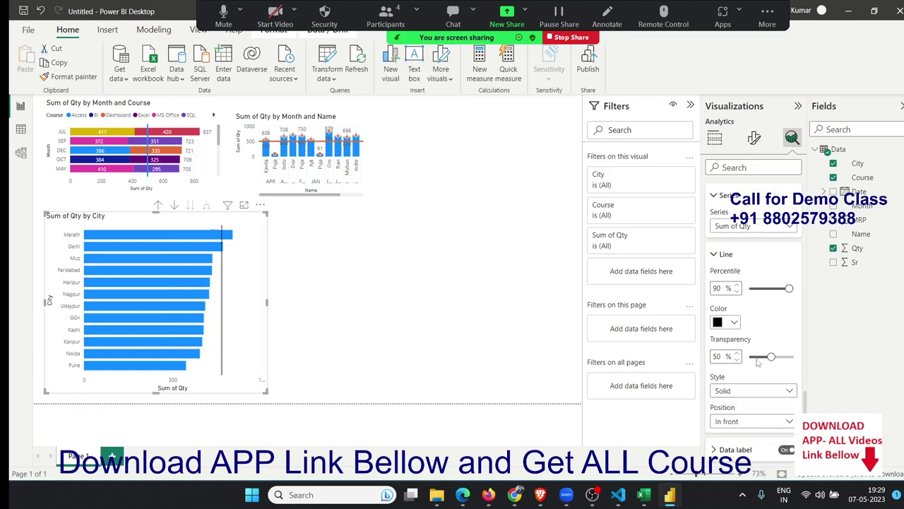
Step: Set the percentile line's transparency to 0% and position it in front of the bars
left_click_drag(769, 356, 746, 356)
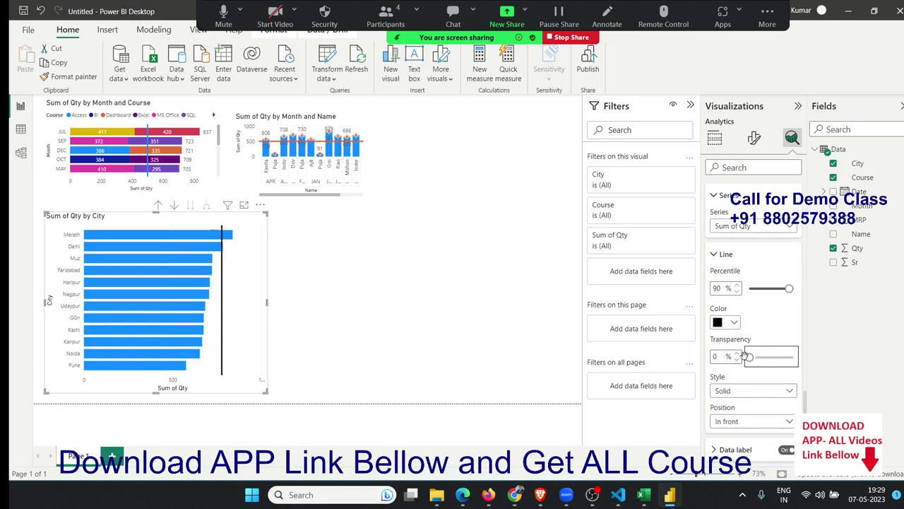
scroll(767, 346, "down", 1)
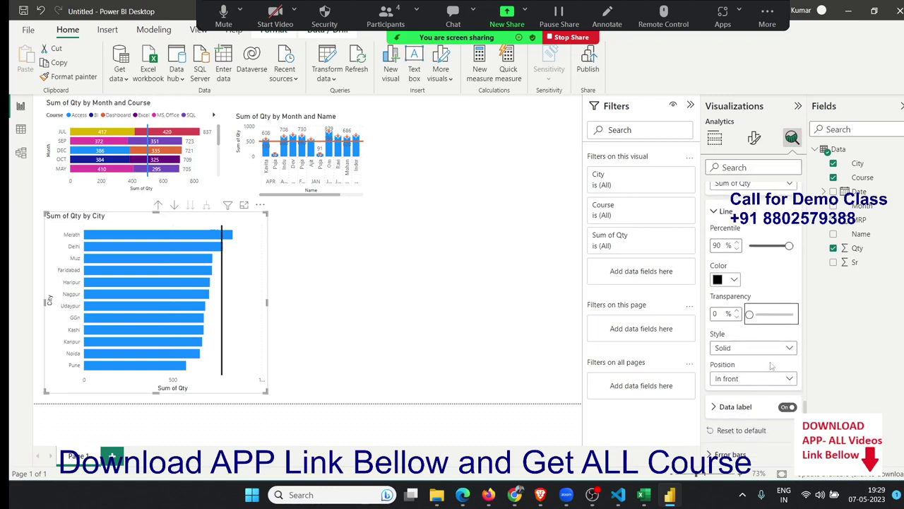
left_click(750, 378)
left_click(739, 393)
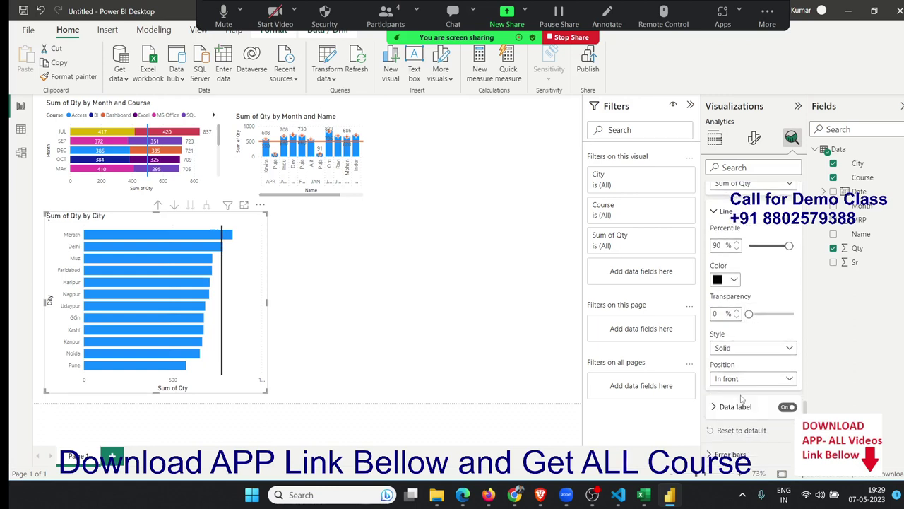
left_click(741, 379)
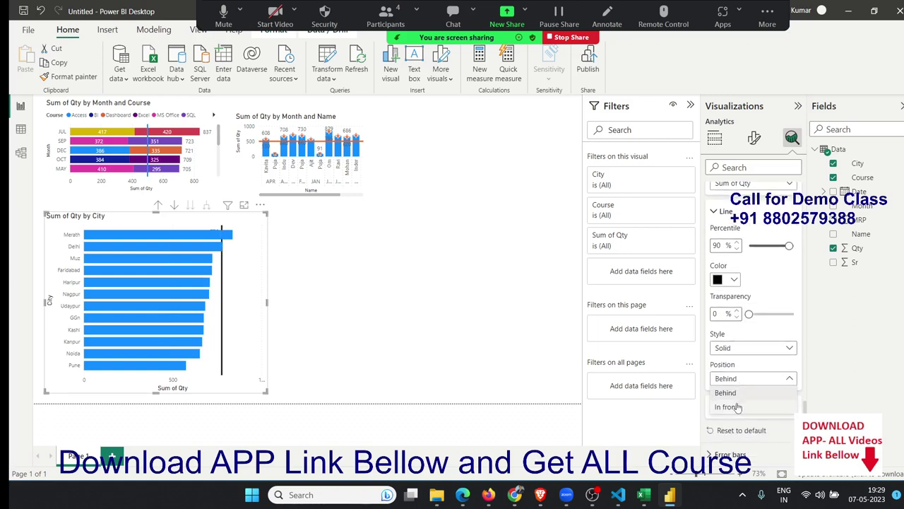
left_click(743, 404)
scroll(734, 378, "up", 2)
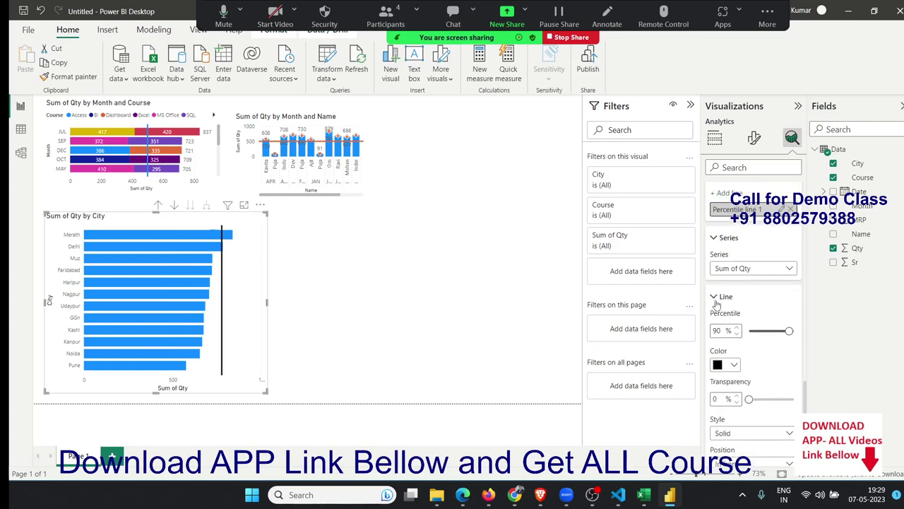
Step: Colour the percentile line's data label black
left_click(717, 300)
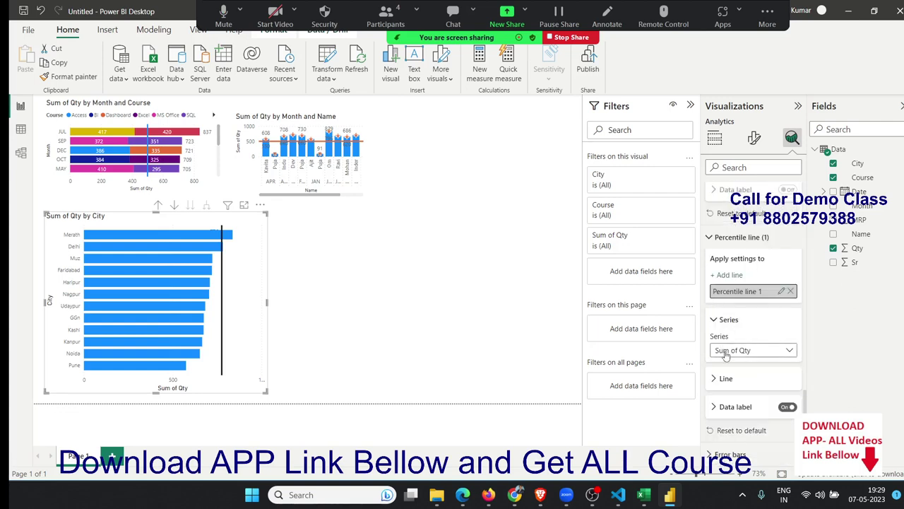
left_click(748, 411)
scroll(743, 414, "down", 2)
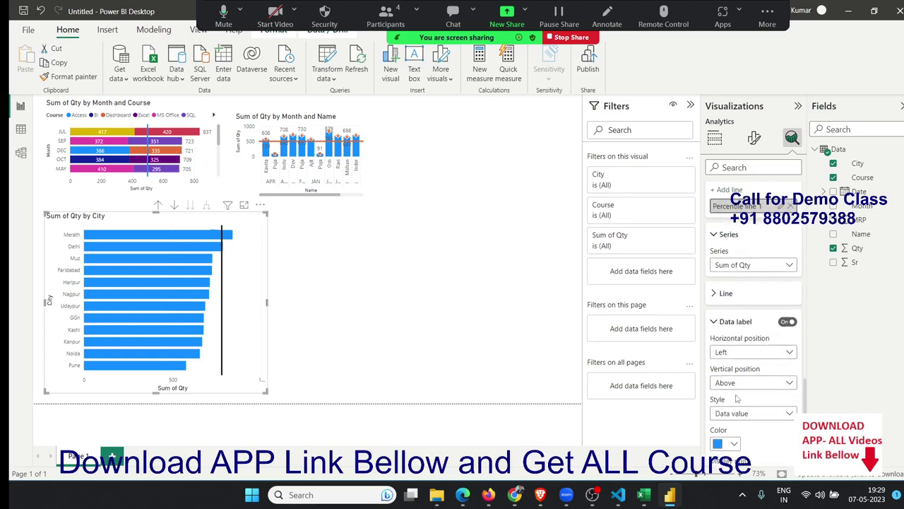
scroll(742, 410, "down", 2)
left_click(733, 359)
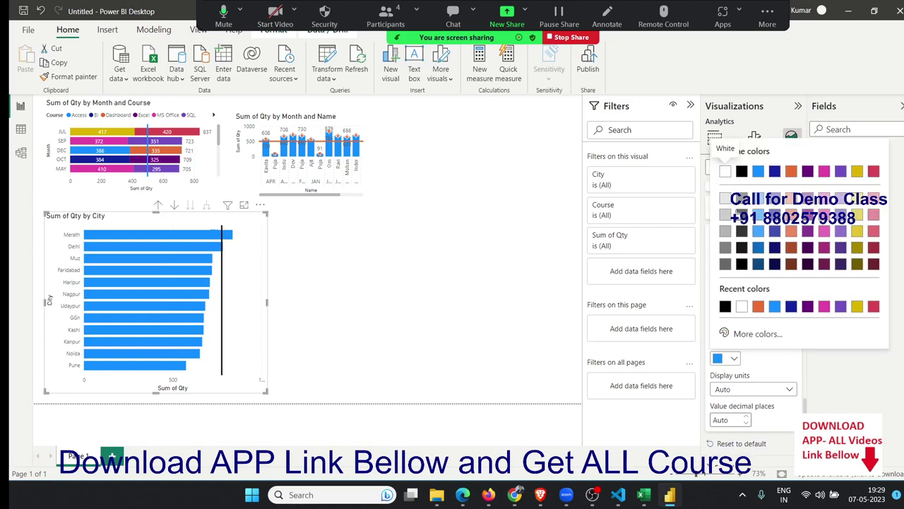
left_click(733, 169)
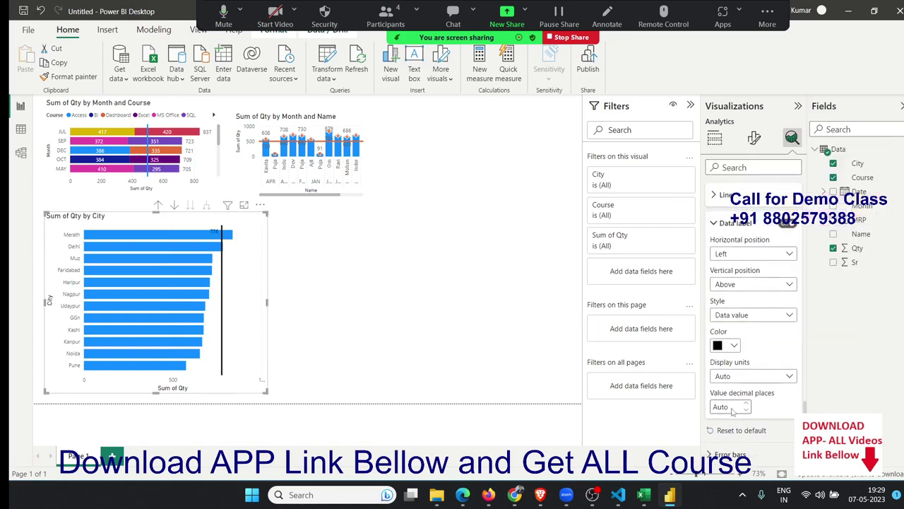
scroll(728, 396, "up", 1)
scroll(713, 318, "up", 2)
scroll(711, 309, "up", 2)
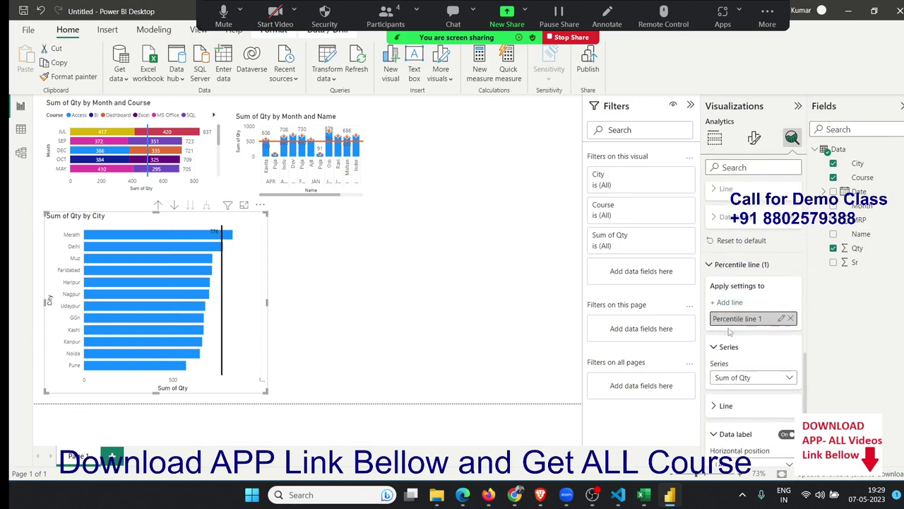
scroll(728, 329, "up", 1)
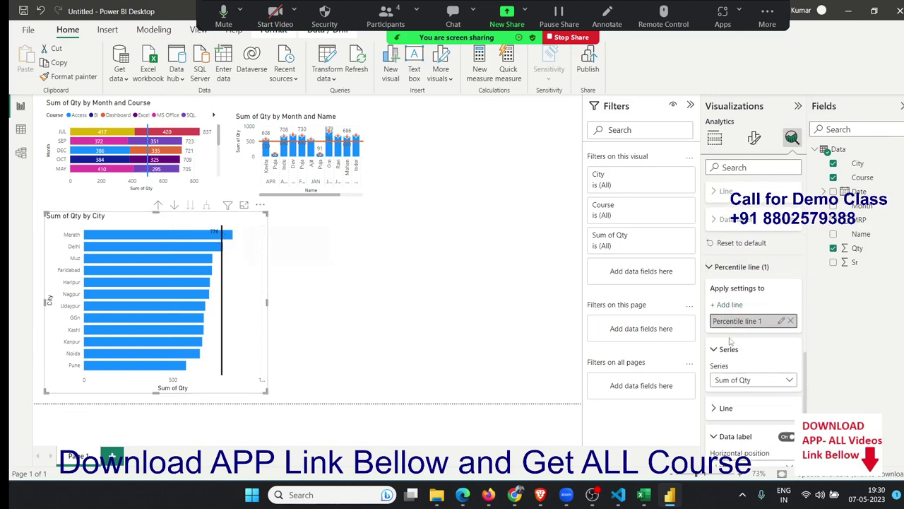
Step: Collapse the Percentile, Average and Max line sections in the Analytics pane
left_click(727, 266)
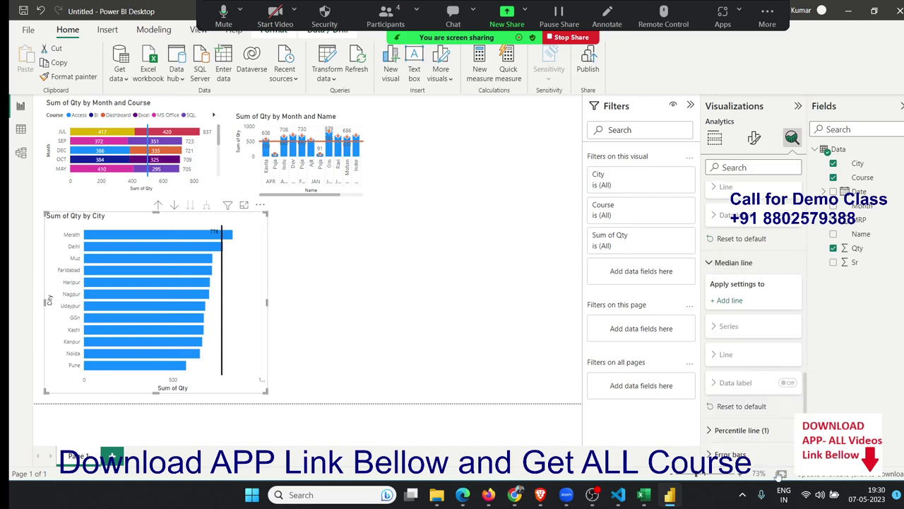
scroll(728, 424, "up", 2)
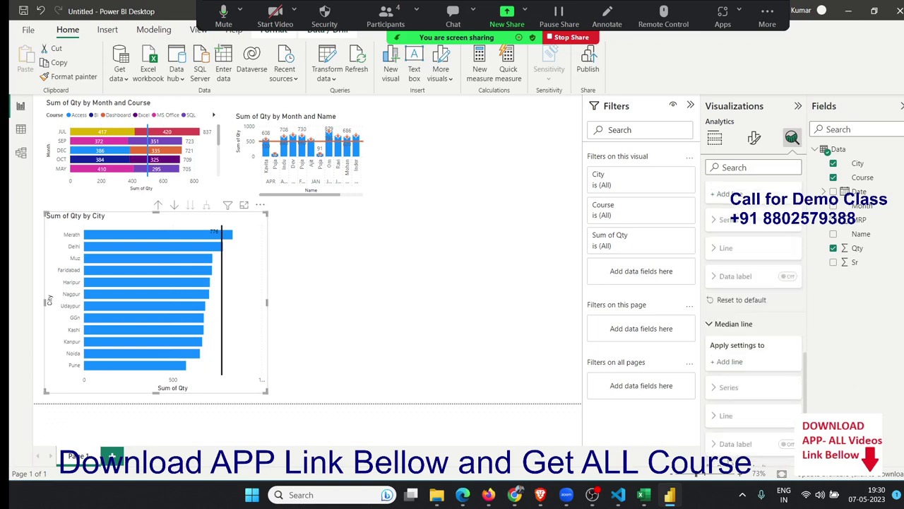
left_click(710, 223)
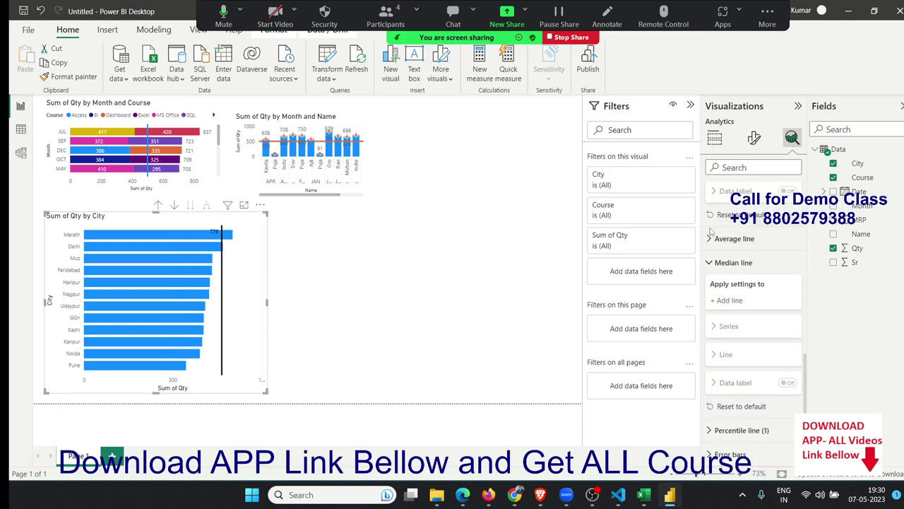
scroll(713, 254, "up", 1)
scroll(713, 269, "up", 1)
scroll(715, 284, "up", 1)
left_click(716, 283)
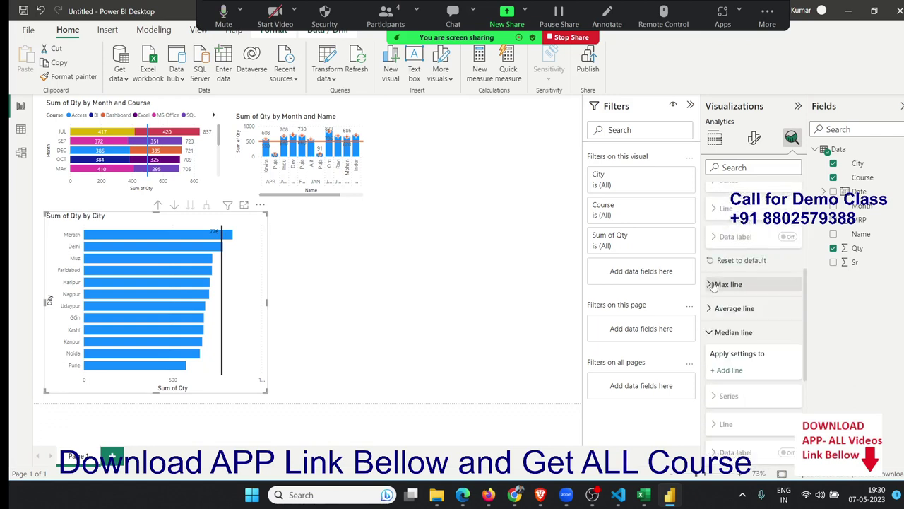
Step: Collapse the Min, Constant and Median line sections, then select the Muz bar
scroll(715, 269, "up", 2)
left_click(716, 244)
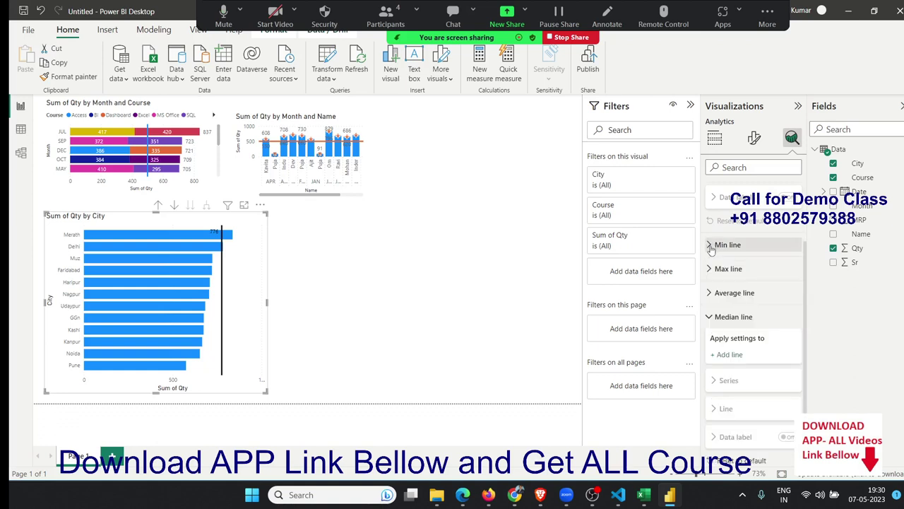
scroll(716, 244, "up", 2)
scroll(715, 245, "up", 1)
left_click(711, 197)
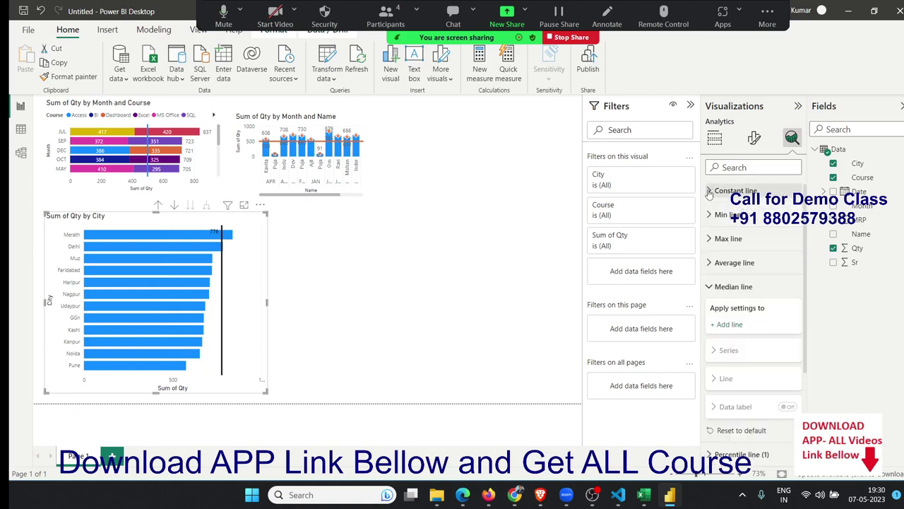
left_click(711, 287)
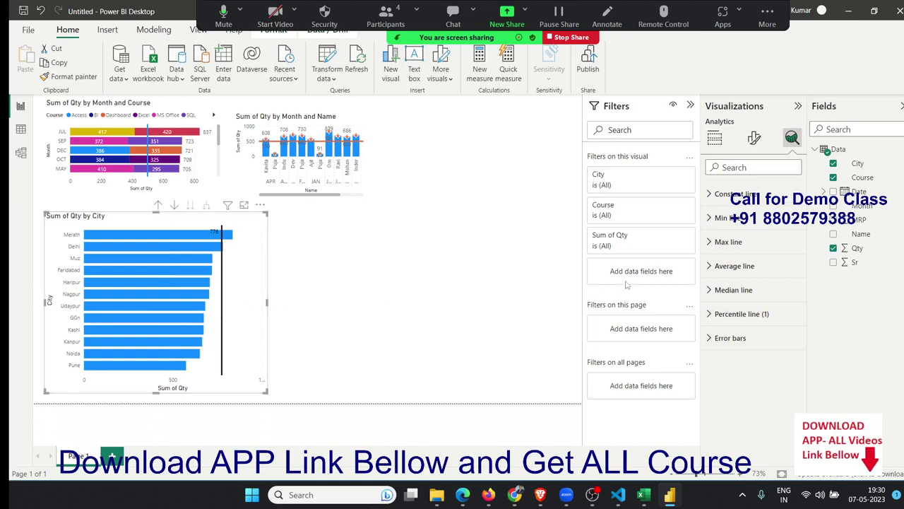
left_click(171, 263)
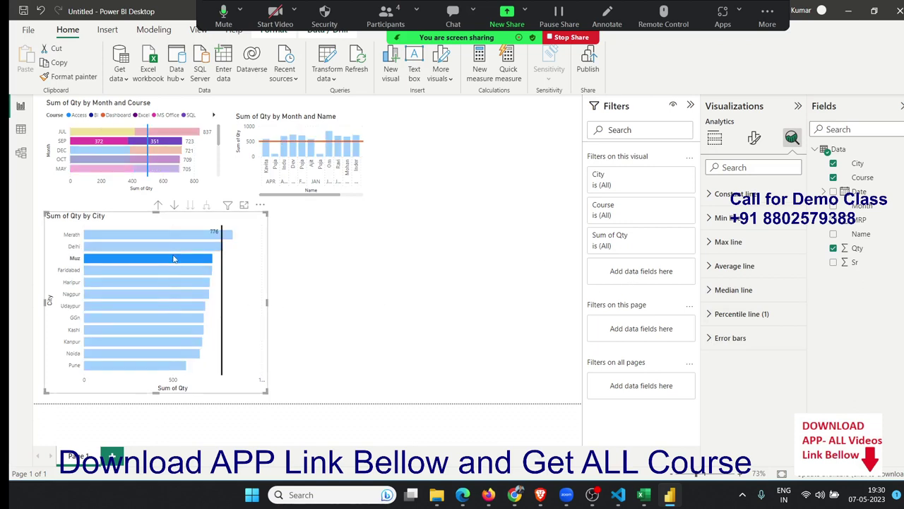
Step: Clear the Muz selection and turn on data labels for the City bars
left_click(174, 260)
left_click(754, 139)
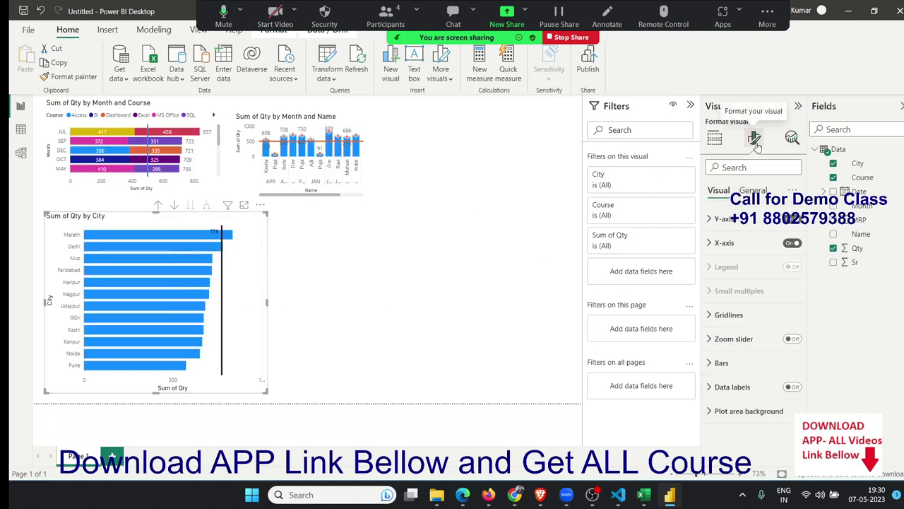
left_click(793, 388)
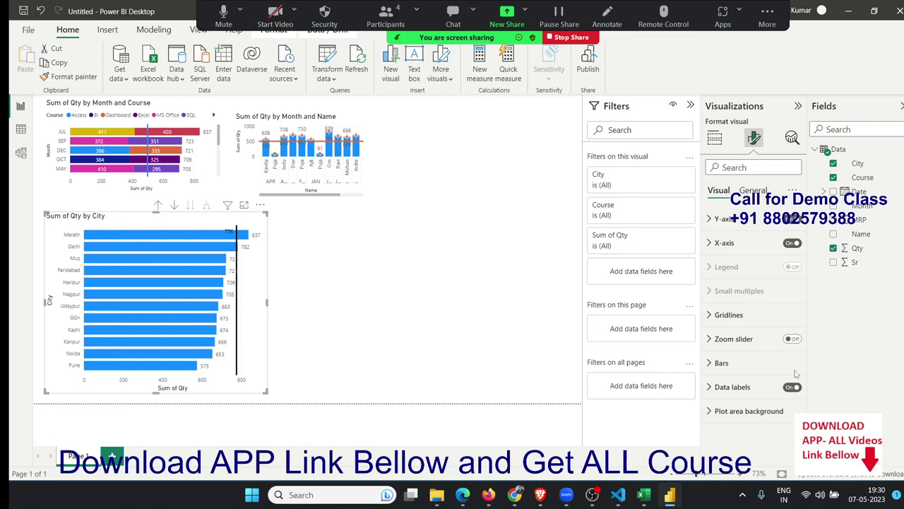
left_click(714, 139)
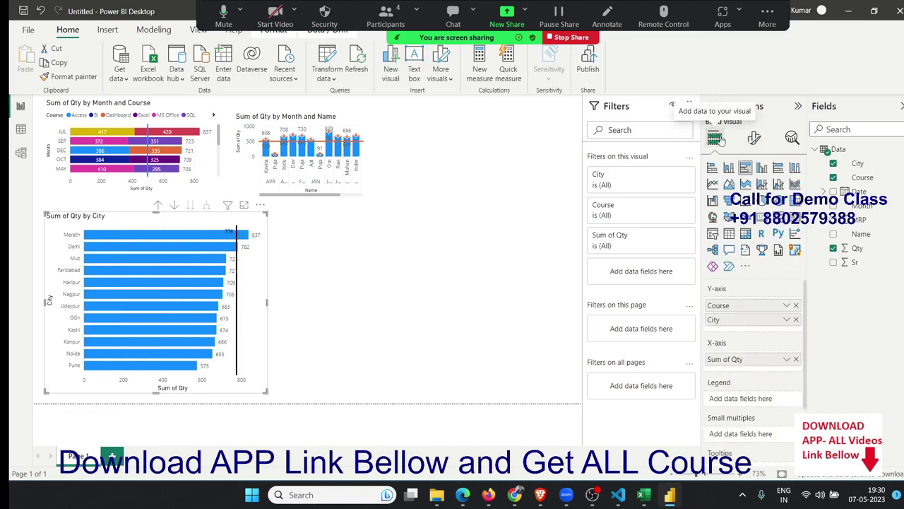
Step: Add an enlarged clustered column chart of Sum of Qty by City to page 1
left_click(399, 294)
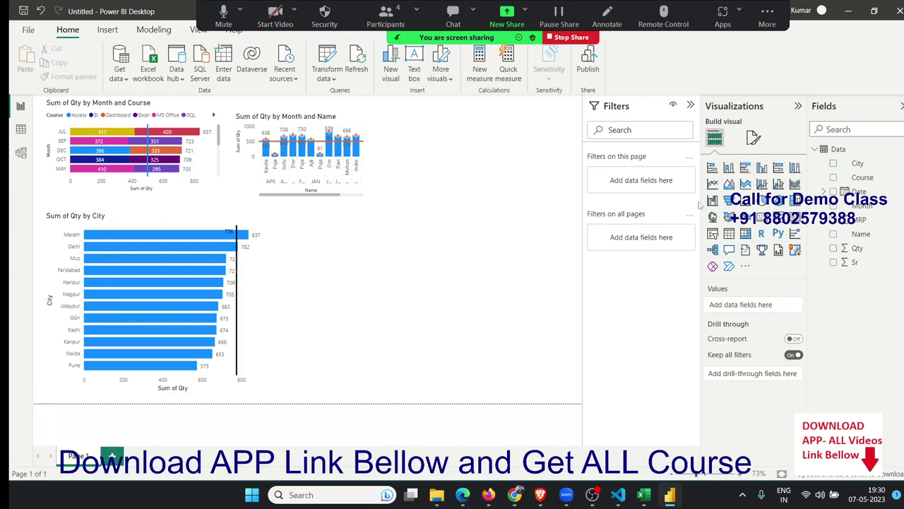
left_click(762, 168)
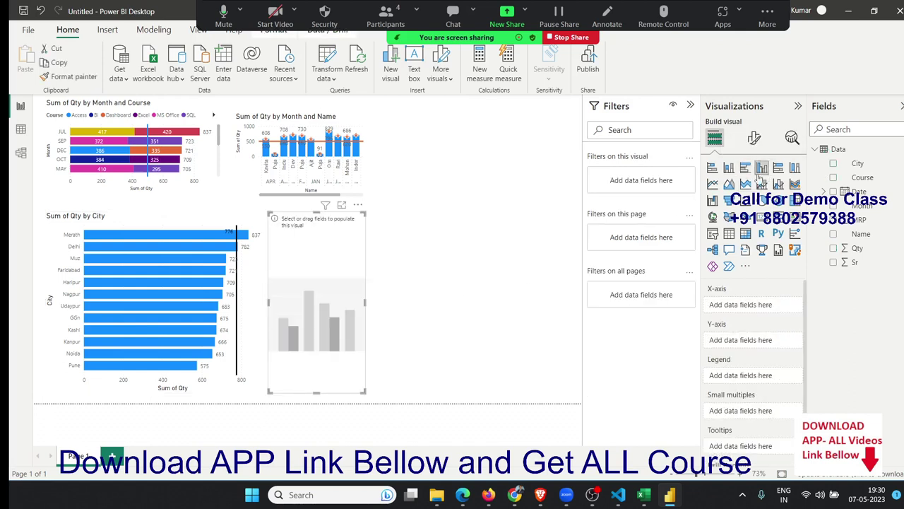
left_click_drag(360, 390, 479, 381)
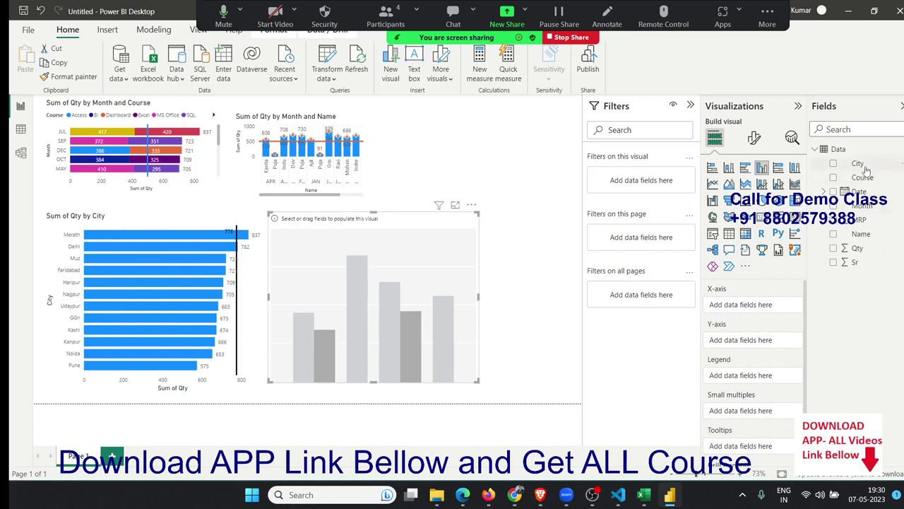
left_click_drag(857, 163, 416, 254)
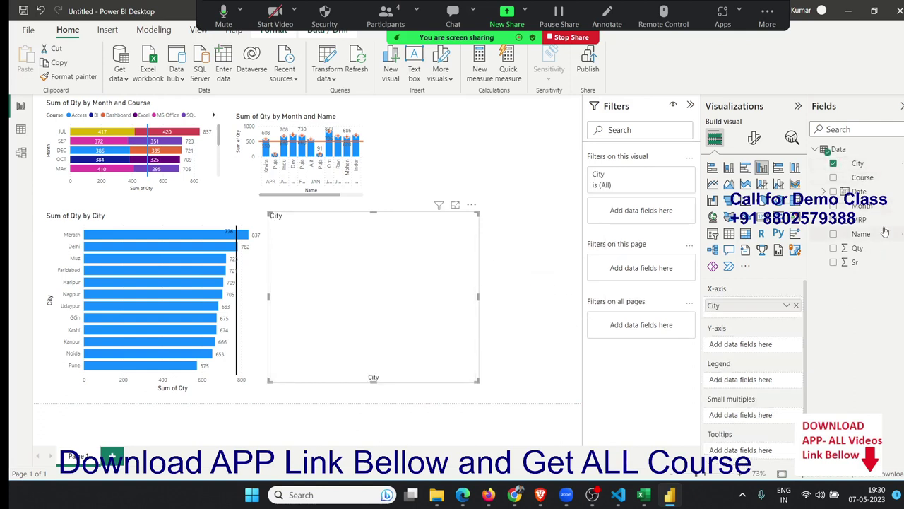
left_click_drag(858, 248, 426, 308)
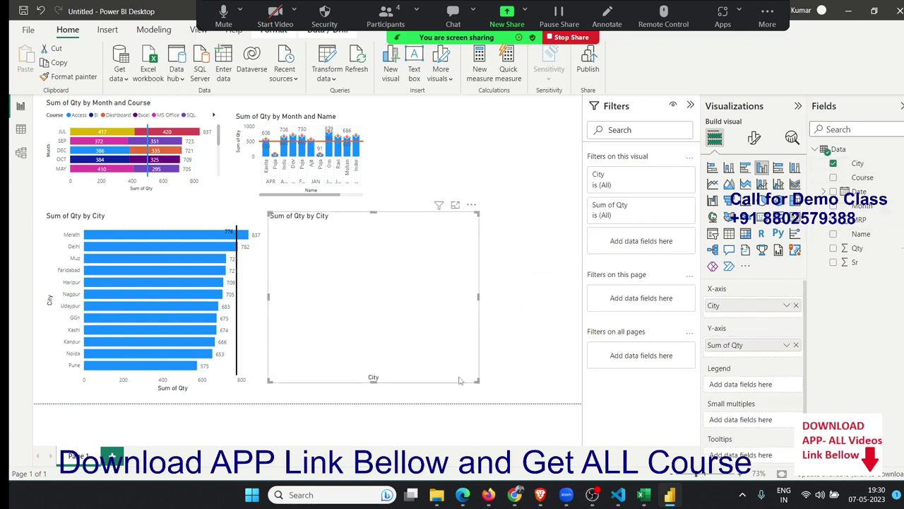
left_click_drag(478, 382, 561, 392)
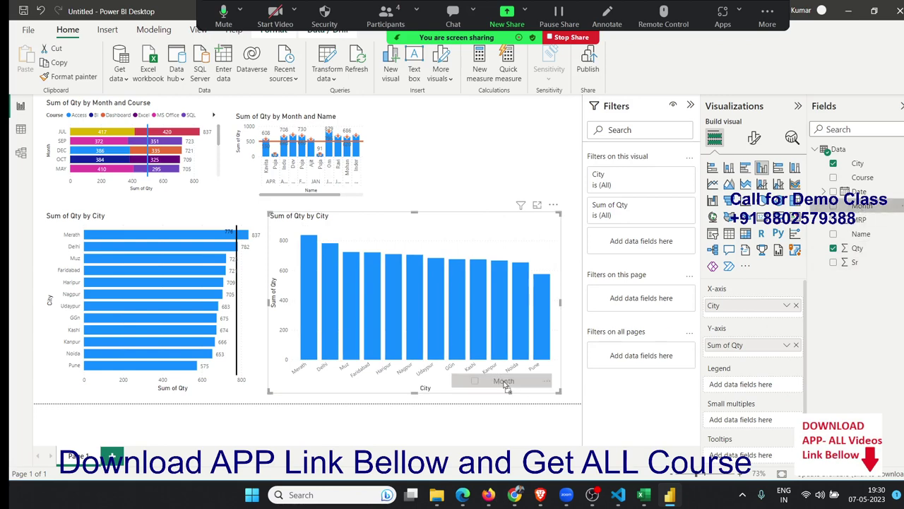
Step: Try a Month legend, restore plain Sum of Qty by City columns, and add a blank Page 2
left_click_drag(861, 206, 464, 360)
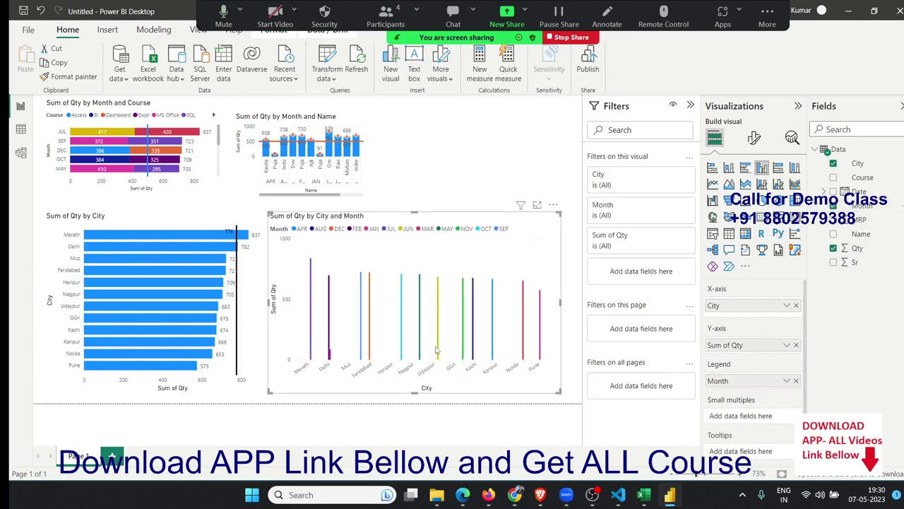
left_click(796, 345)
left_click(254, 381)
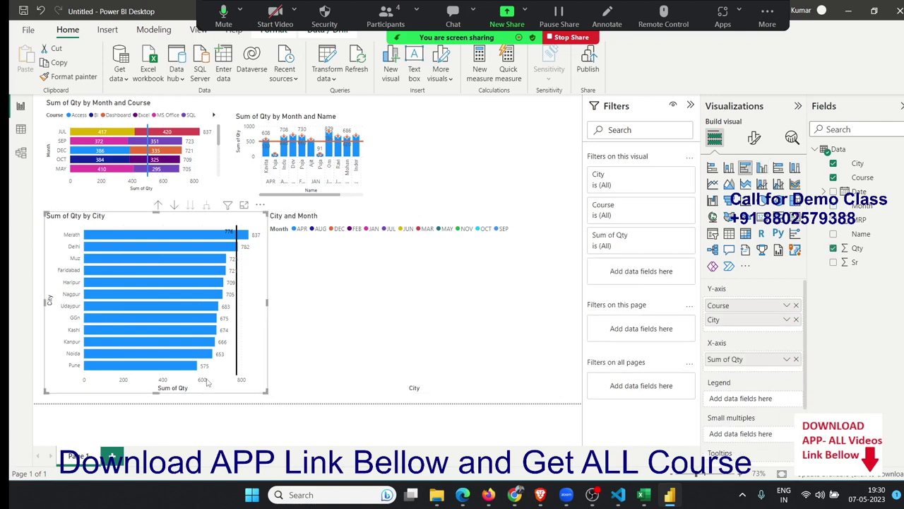
left_click(318, 387)
left_click(796, 379)
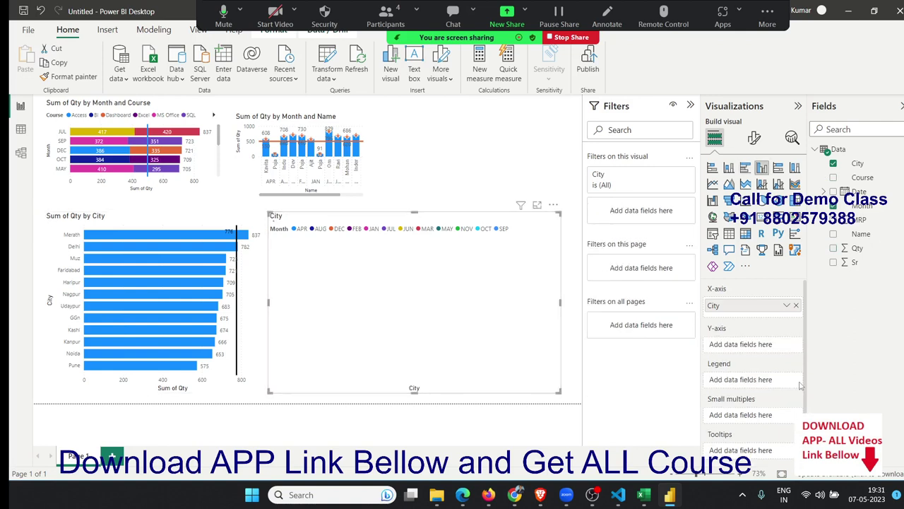
mouse_move(856, 248)
left_mouse_down()
mouse_move(733, 416)
mouse_move(743, 383)
mouse_move(736, 346)
left_mouse_up()
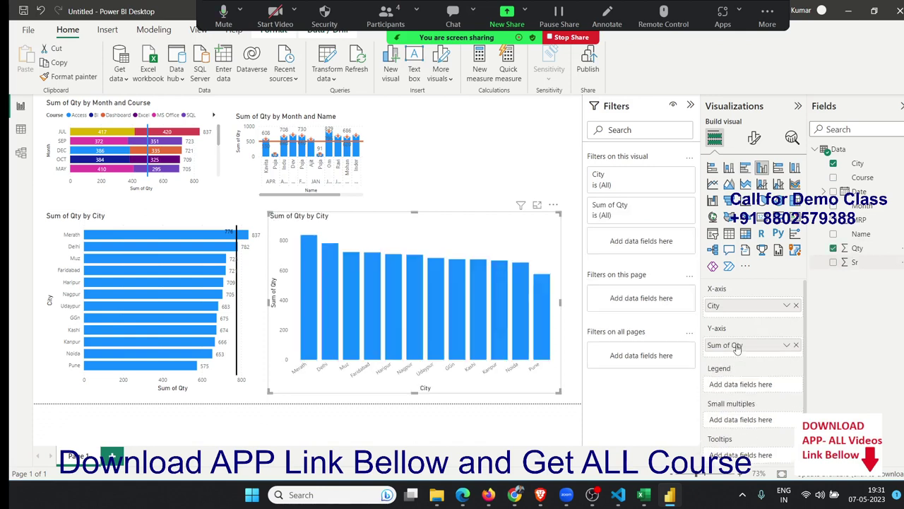
mouse_move(163, 258)
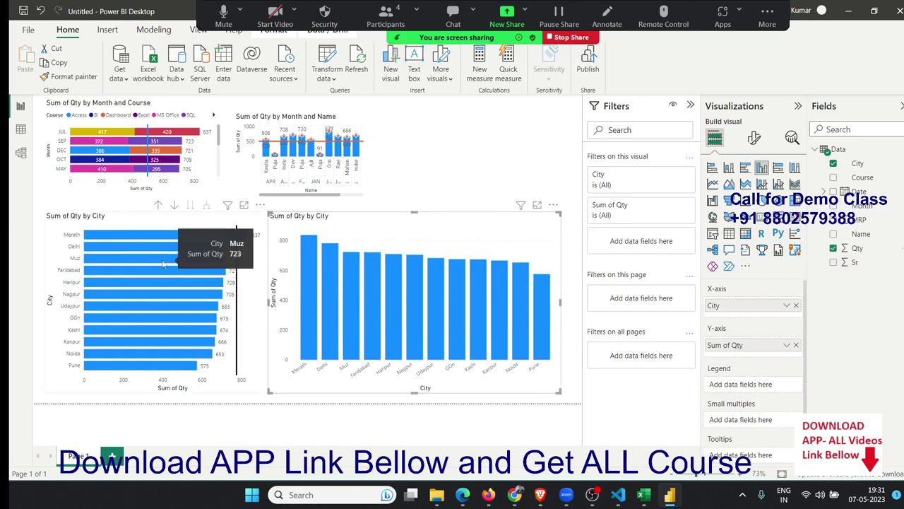
left_click(215, 387)
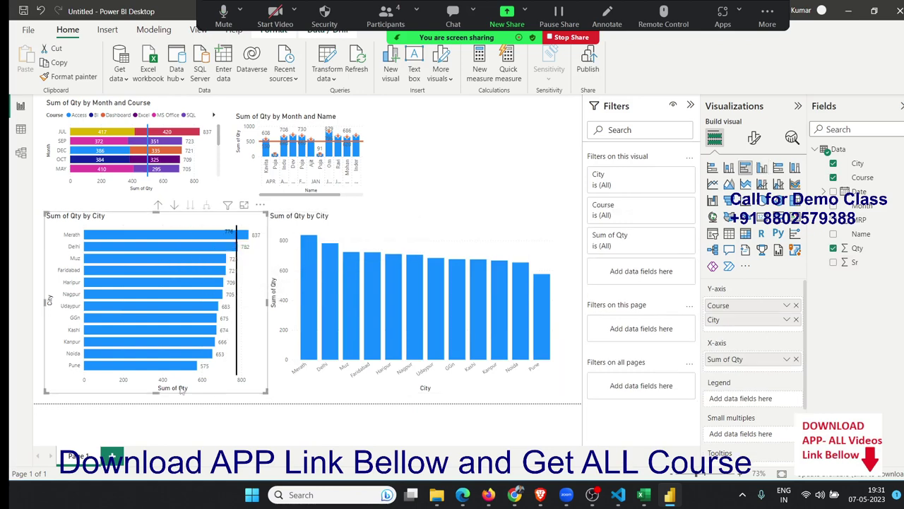
left_click(111, 458)
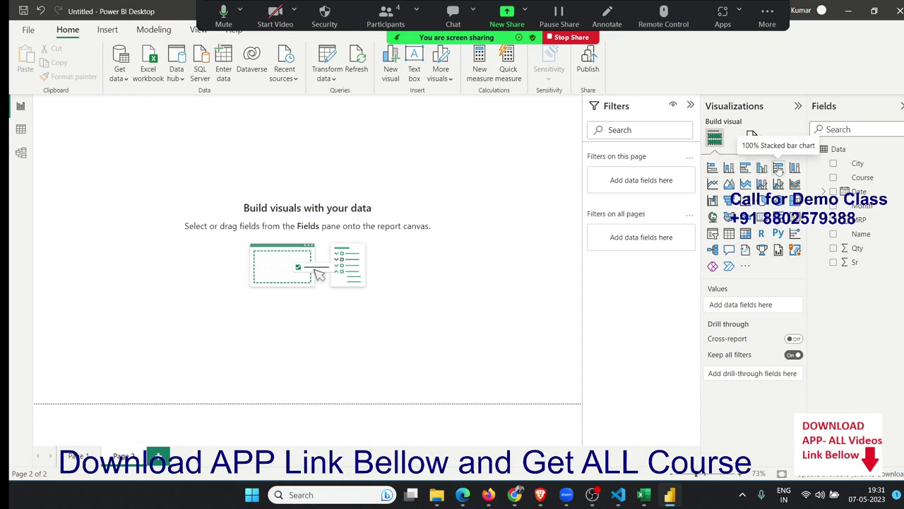
Step: Insert an enlarged 100% stacked bar chart with Course on Y-axis, Sum of Qty on X-axis, Month as legend
left_click(778, 168)
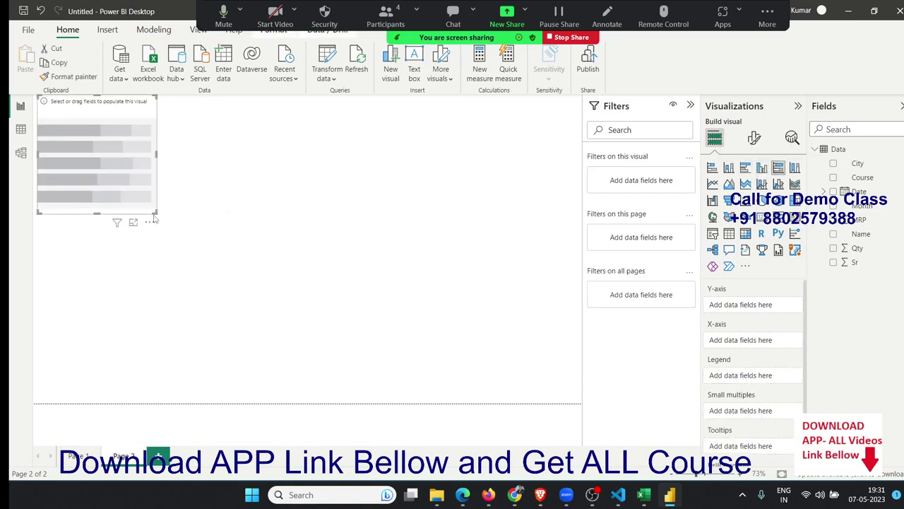
left_click_drag(156, 213, 313, 336)
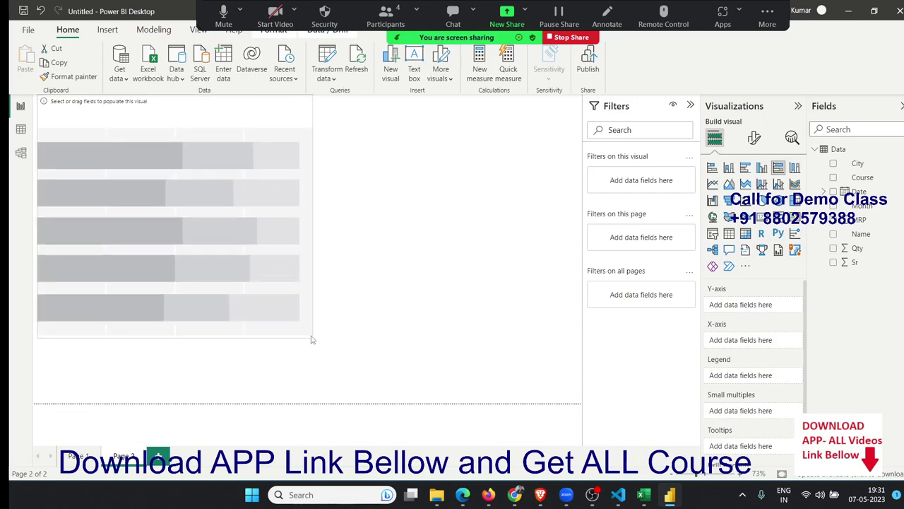
left_click_drag(862, 177, 212, 213)
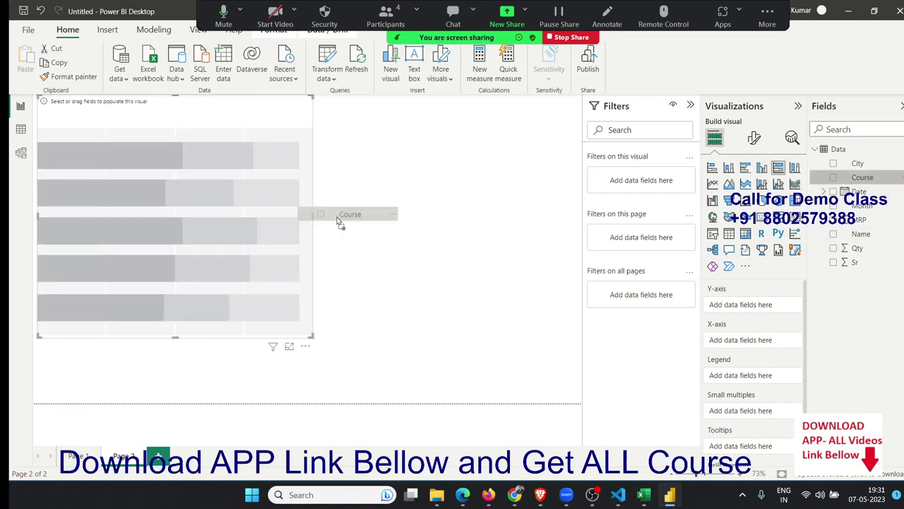
left_click_drag(857, 248, 248, 247)
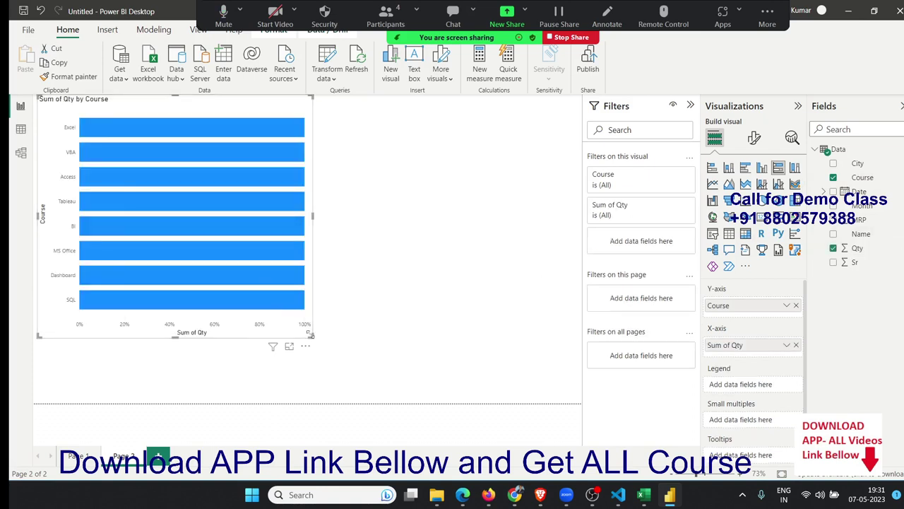
left_click_drag(310, 335, 377, 361)
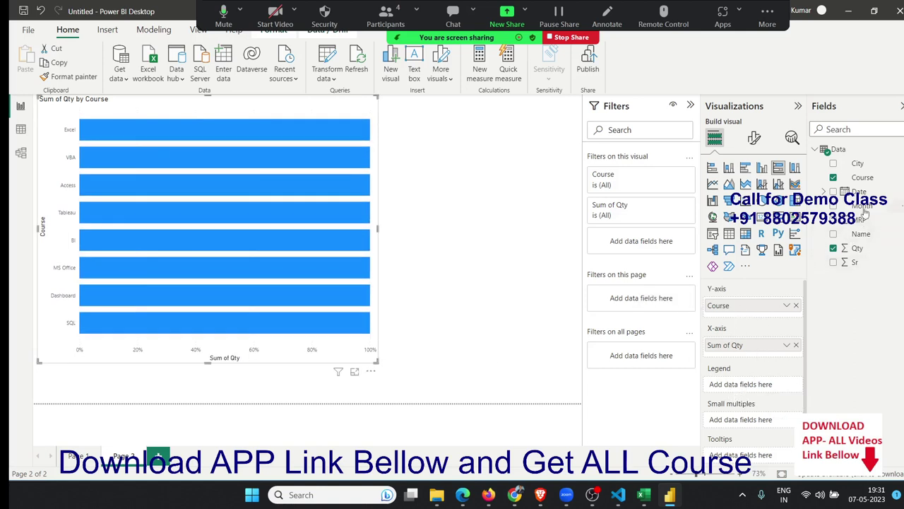
mouse_move(863, 209)
left_mouse_down()
mouse_move(807, 336)
mouse_move(758, 381)
left_mouse_up()
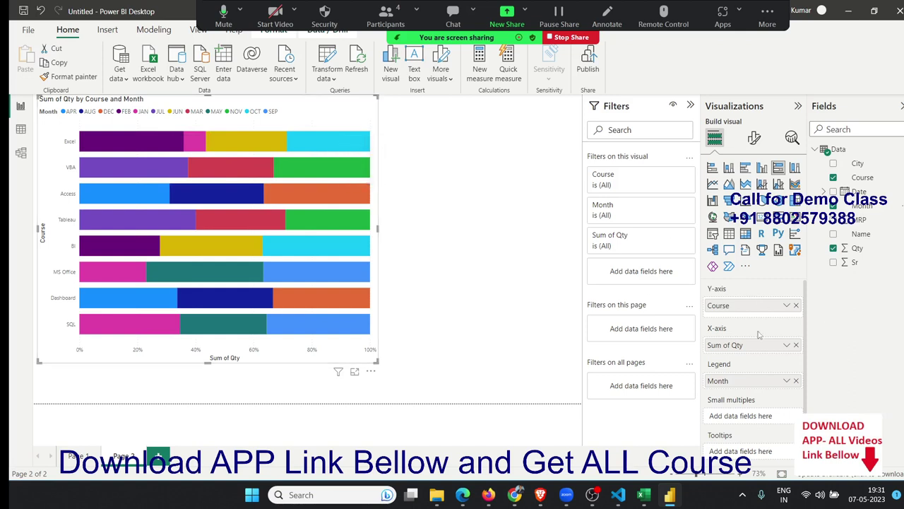
left_click(755, 138)
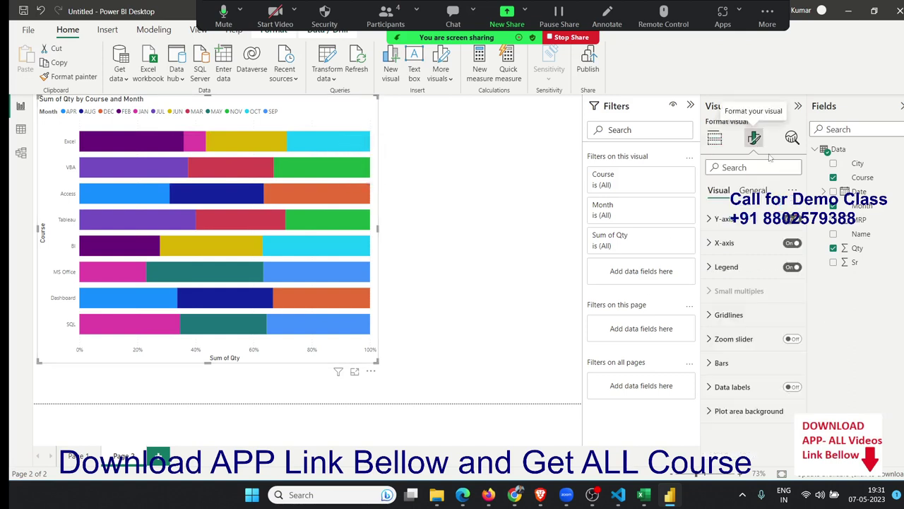
Step: Turn on percentage data labels for the 100% stacked bar chart, keeping Auto position
left_click(793, 387)
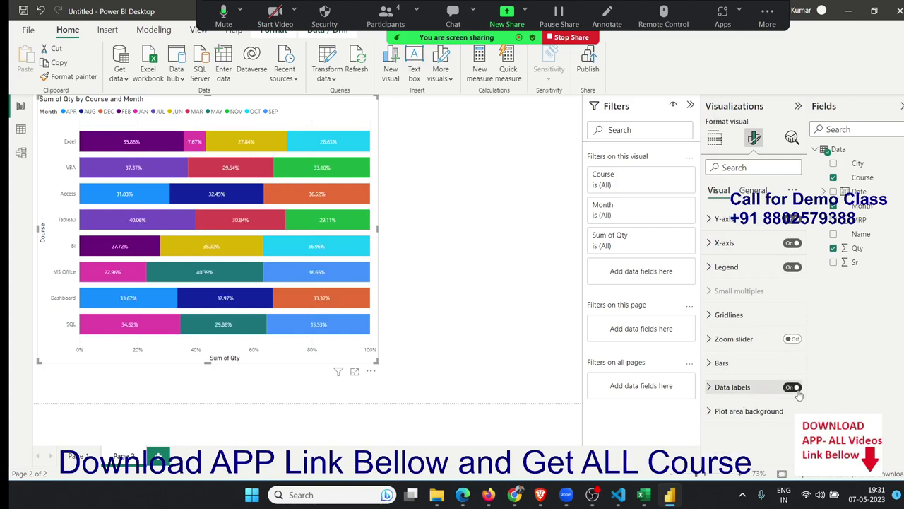
left_click(713, 389)
scroll(722, 402, "down", 3)
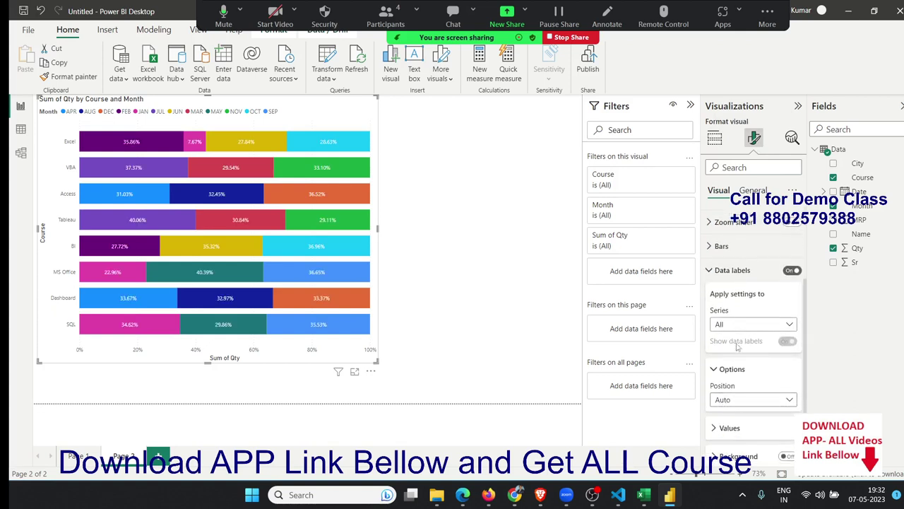
scroll(727, 360, "down", 1)
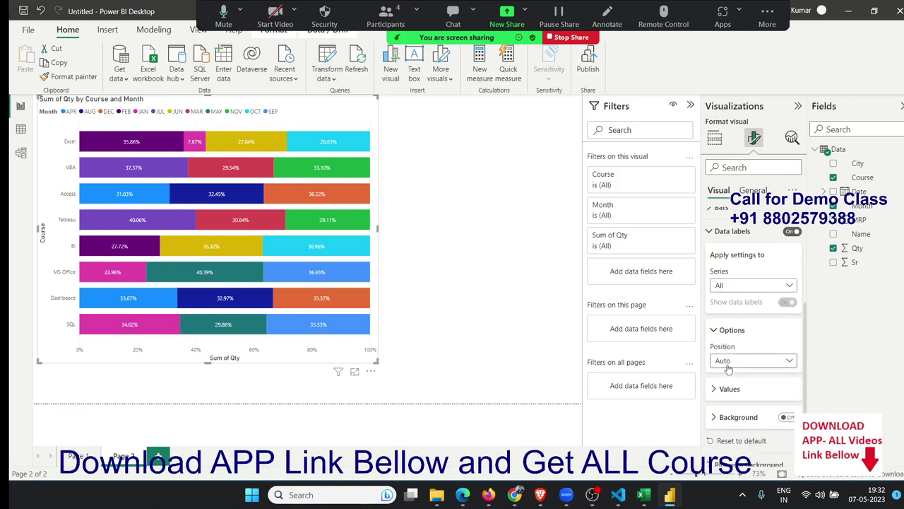
left_click(728, 363)
left_click(726, 374)
Step: Review the data label Values and Series options, leaving the position at Auto
left_click(729, 389)
scroll(729, 392, "down", 3)
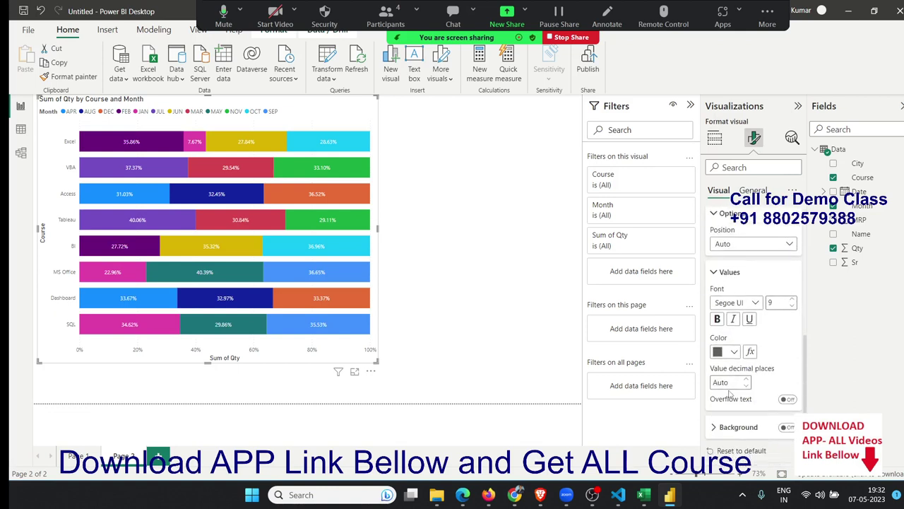
scroll(730, 394, "down", 1)
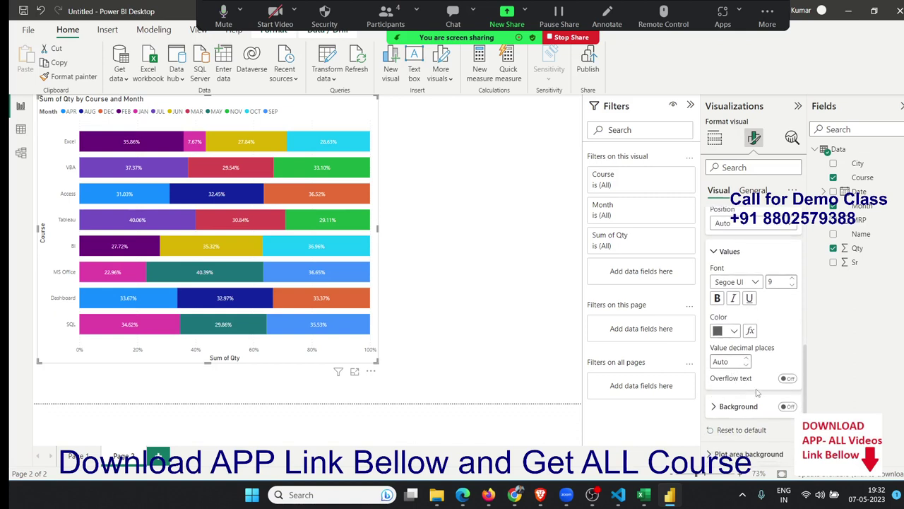
scroll(753, 368, "up", 2)
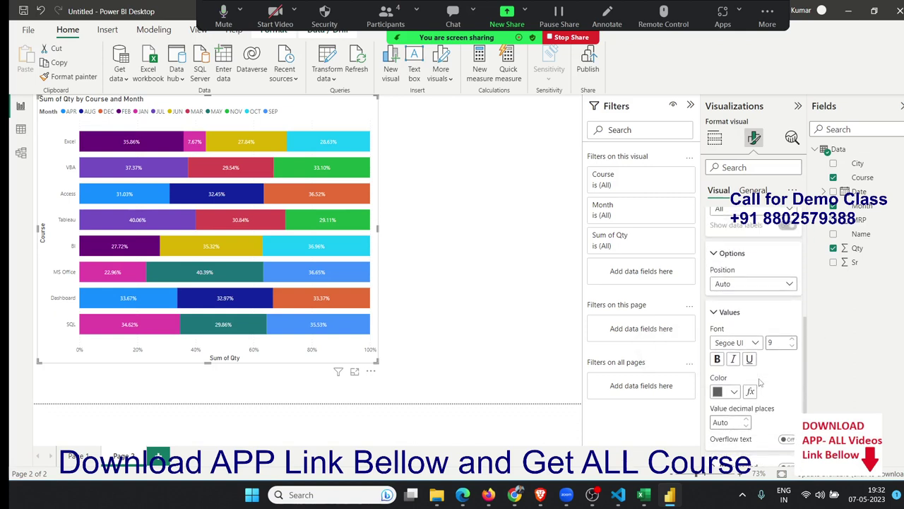
scroll(761, 345, "up", 2)
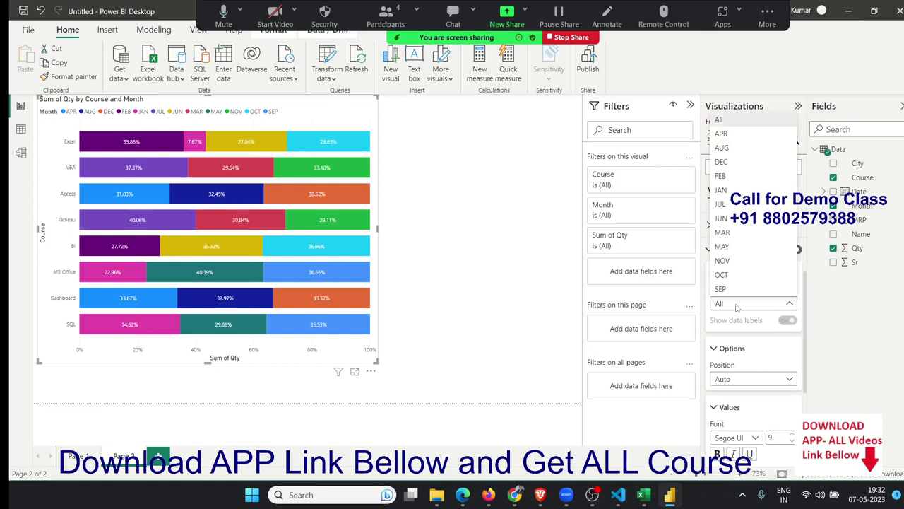
left_click(737, 305)
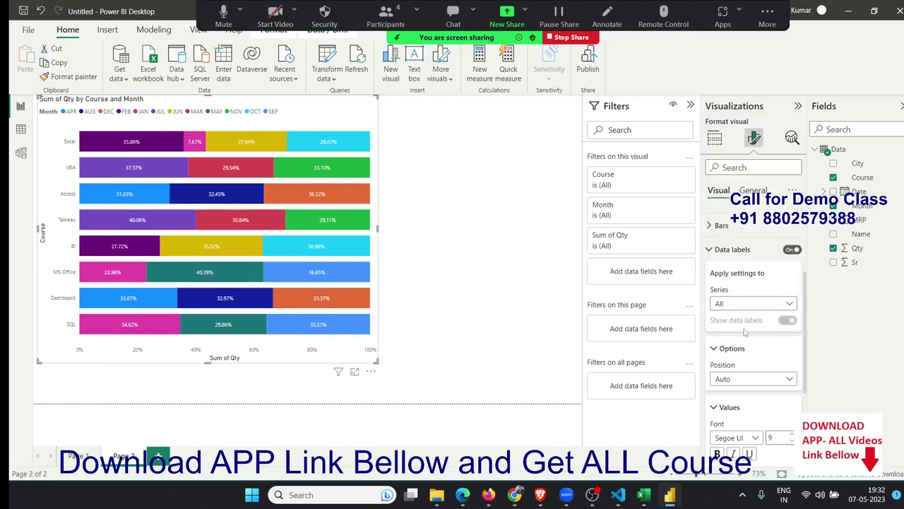
left_click(753, 383)
left_click(753, 392)
Step: Look through the remaining data label options, then collapse the Data labels section
scroll(753, 392, "down", 3)
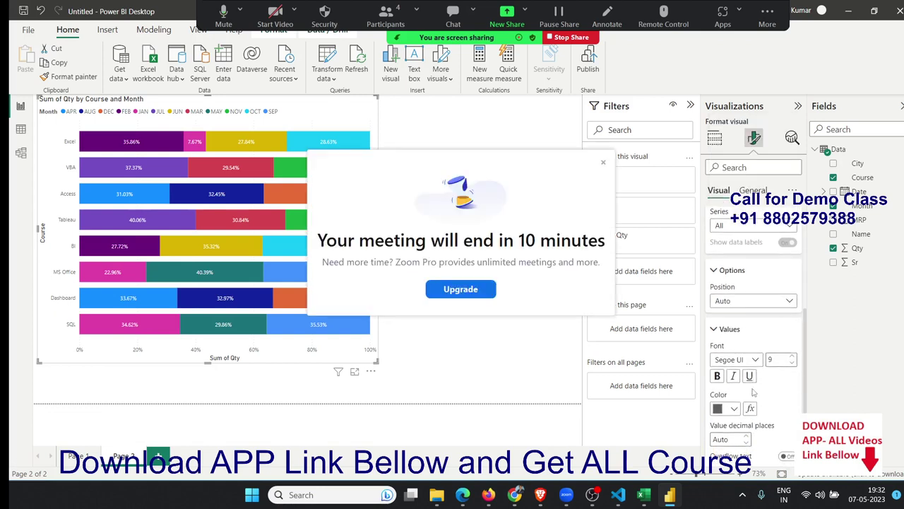
left_click(602, 163)
scroll(776, 393, "down", 2)
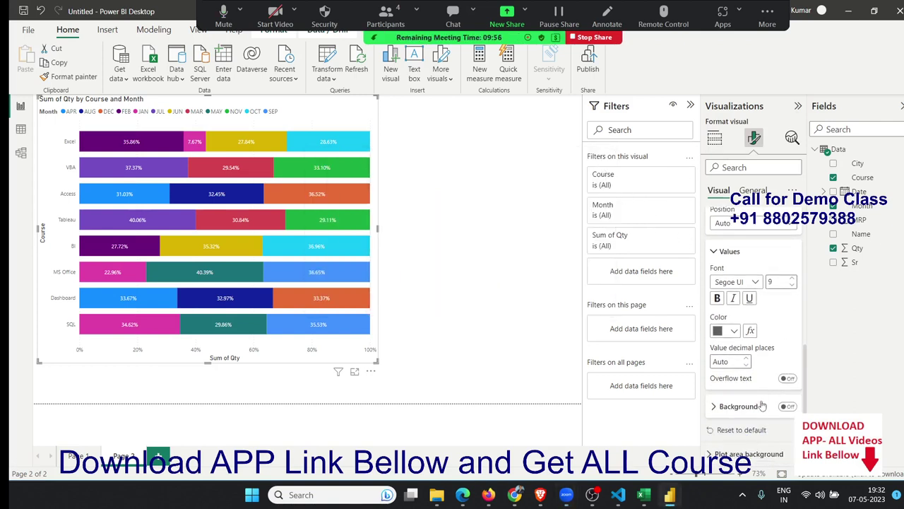
scroll(750, 384, "up", 2)
scroll(750, 385, "up", 1)
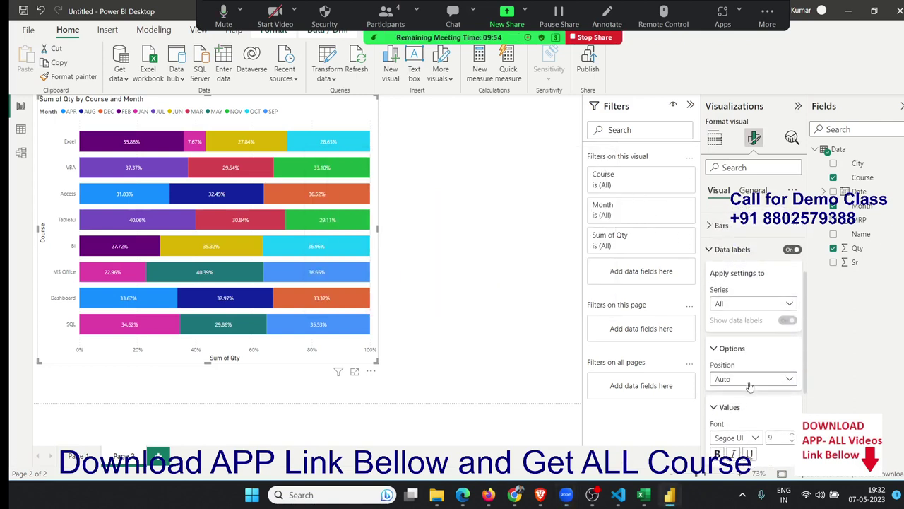
scroll(751, 384, "down", 1)
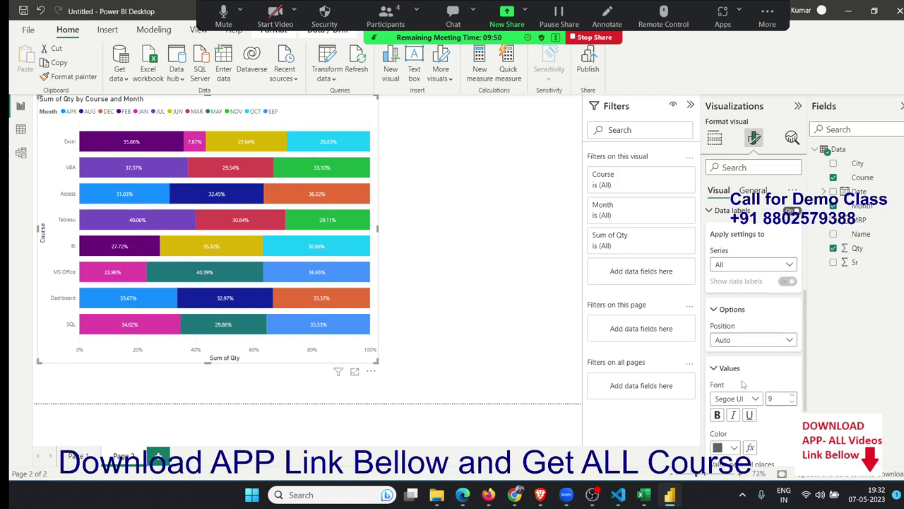
scroll(744, 403, "down", 3)
scroll(744, 407, "down", 1)
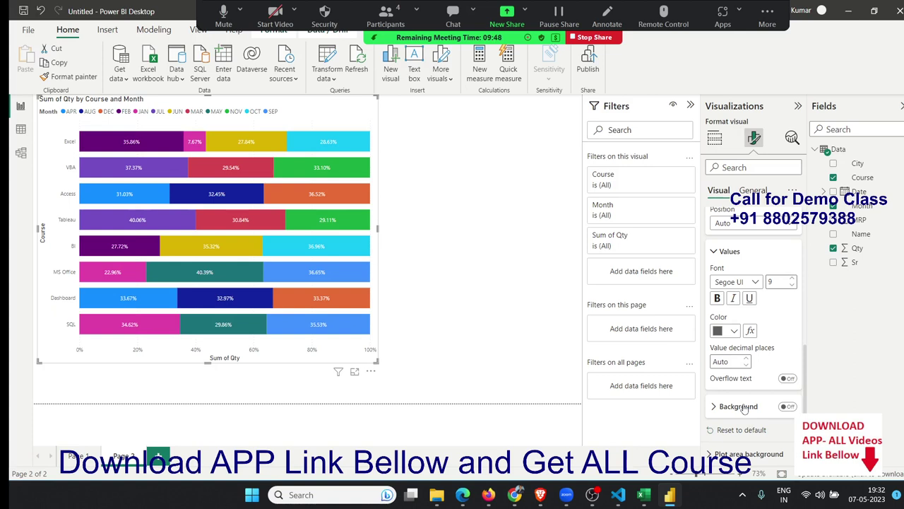
scroll(744, 408, "up", 3)
scroll(743, 399, "up", 2)
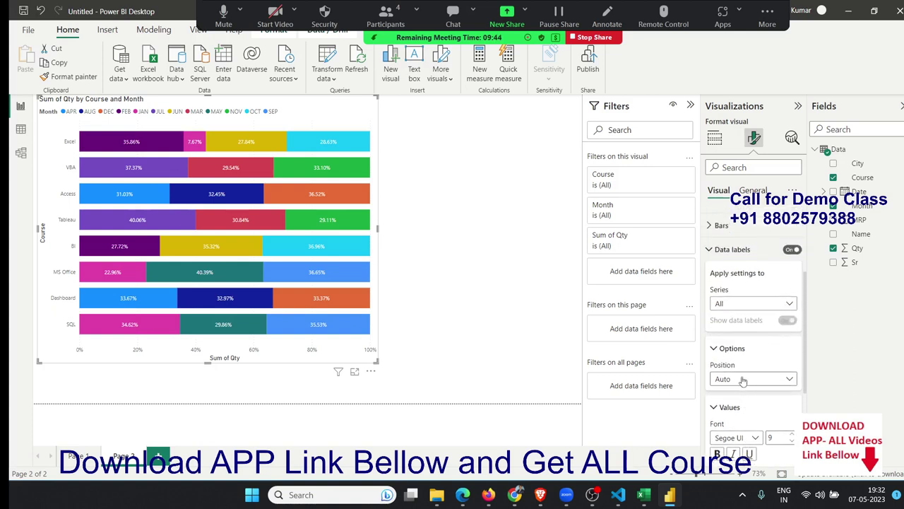
scroll(743, 383, "up", 1)
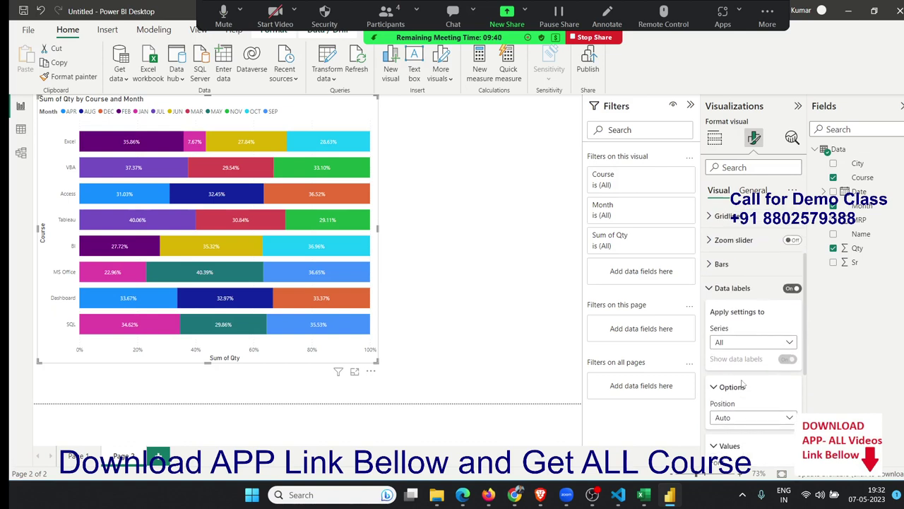
scroll(742, 384, "down", 1)
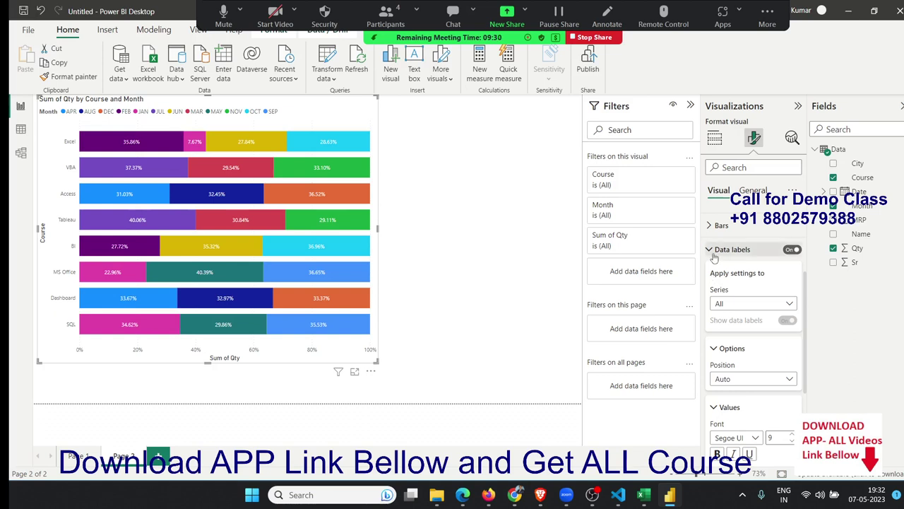
left_click(713, 253)
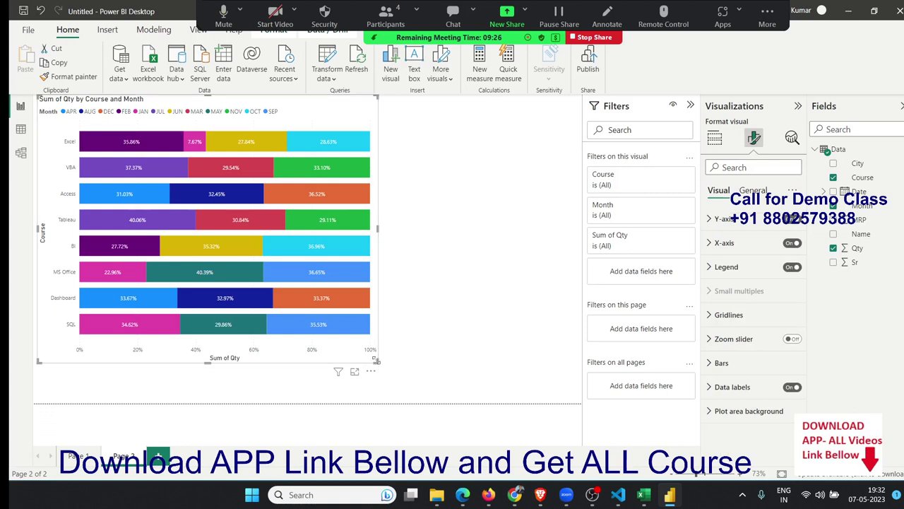
Step: Shrink the bar chart to the top-left, then add a wide line chart below with Date on its x-axis
left_click_drag(375, 361, 147, 226)
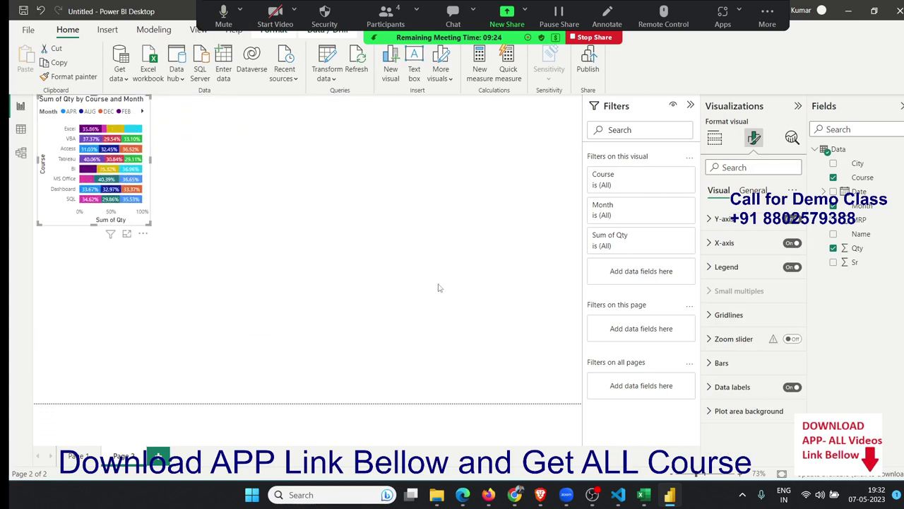
left_click(440, 287)
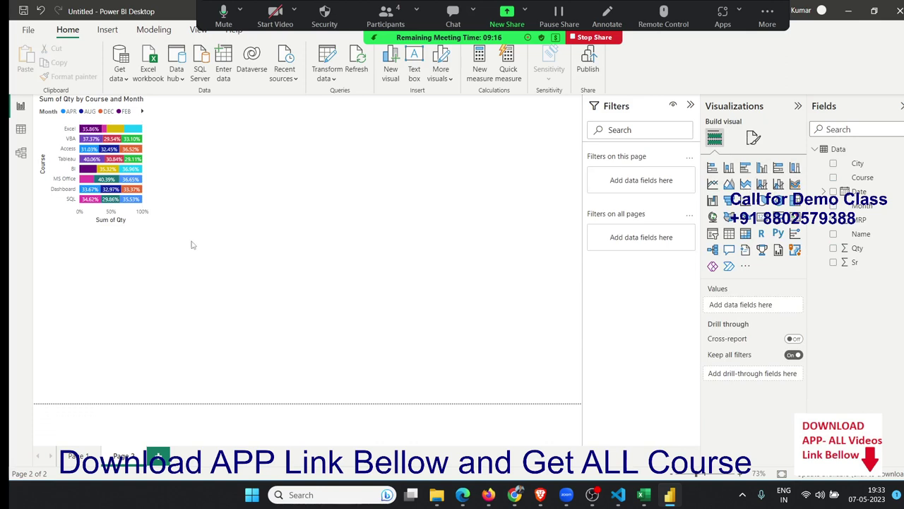
left_click(713, 184)
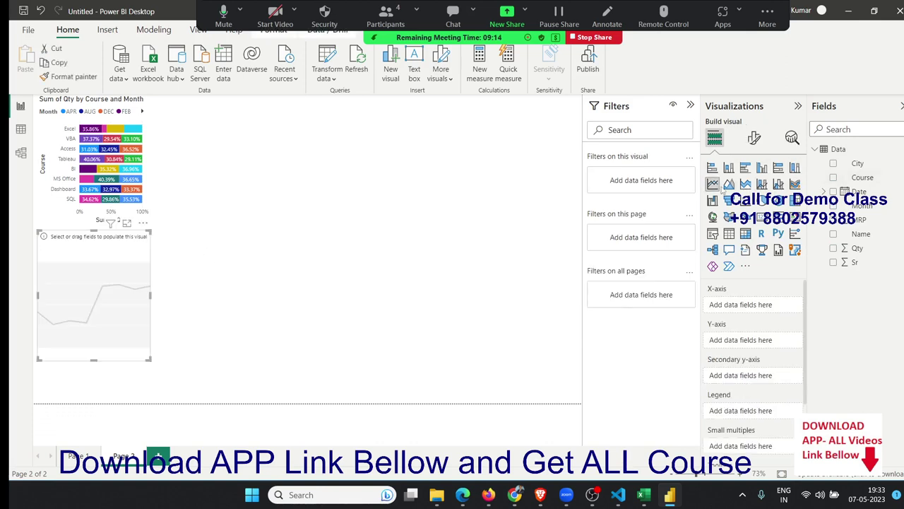
left_click_drag(146, 361, 559, 400)
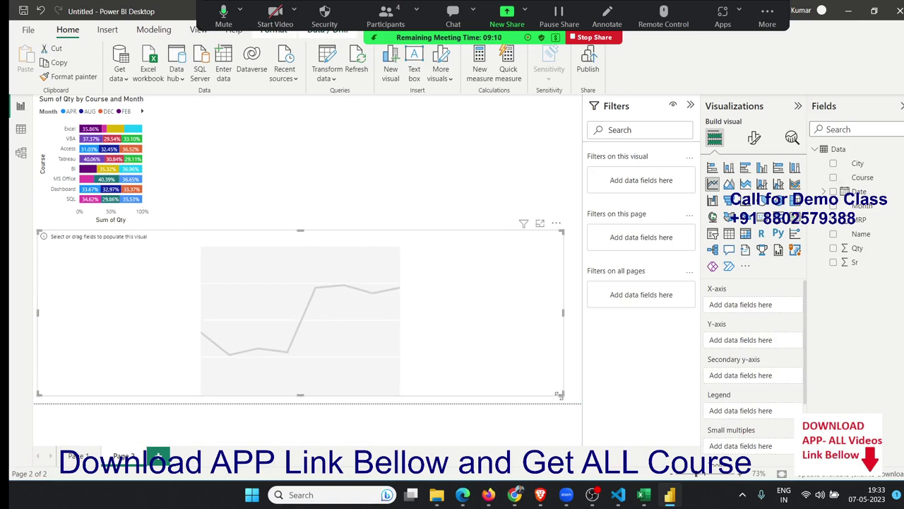
mouse_move(858, 191)
left_mouse_down()
mouse_move(513, 297)
mouse_move(346, 303)
left_mouse_up()
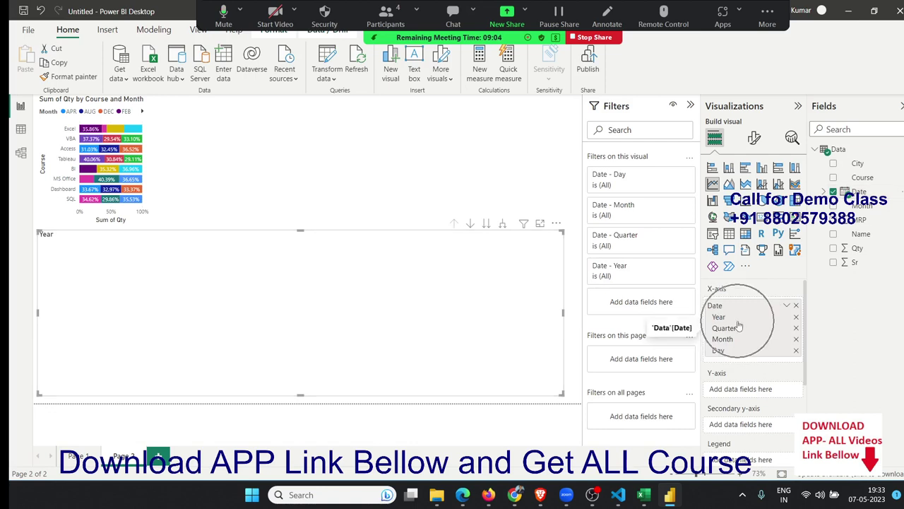
Step: Put Sum of Qty on the line chart's y-axis and drill down from Year through Quarter and Month to Day
left_click_drag(857, 247, 760, 396)
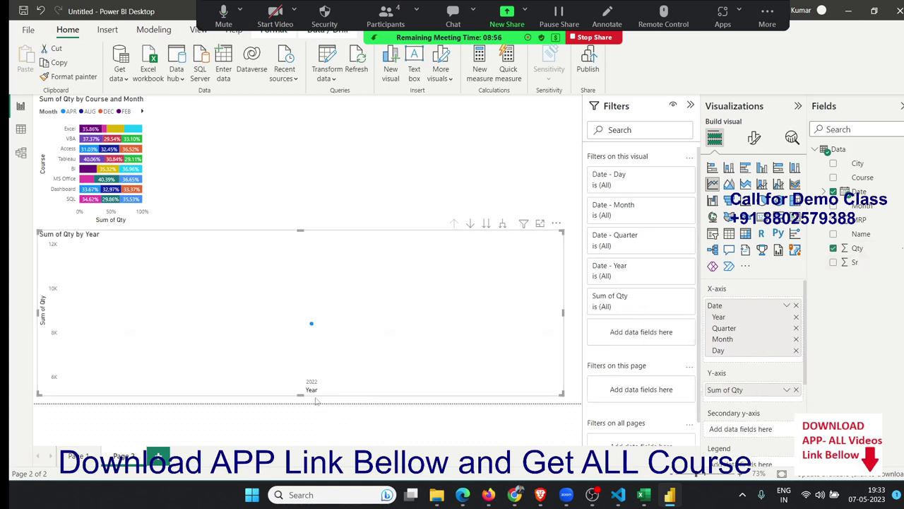
left_click(486, 225)
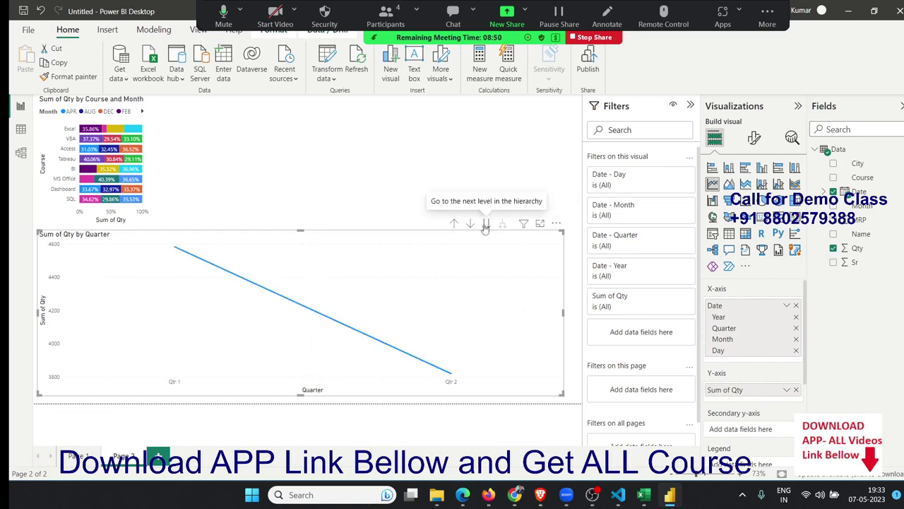
left_click(486, 225)
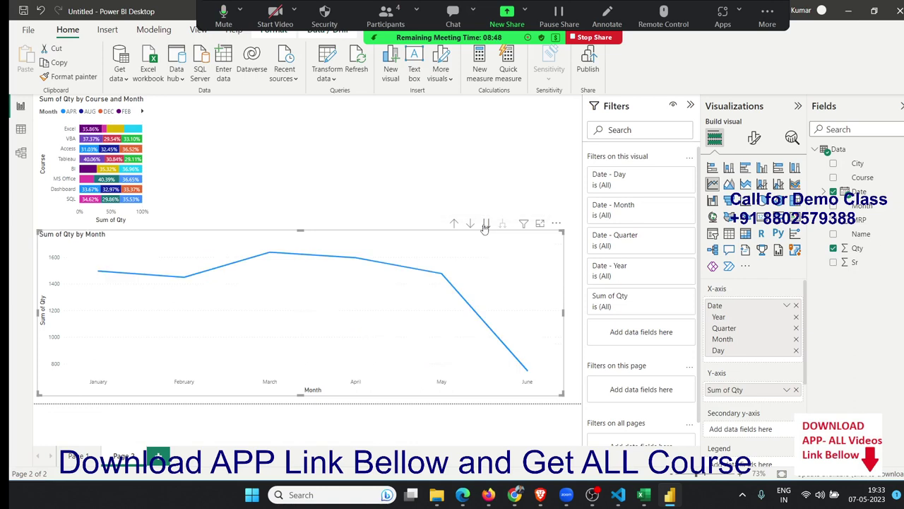
left_click(486, 224)
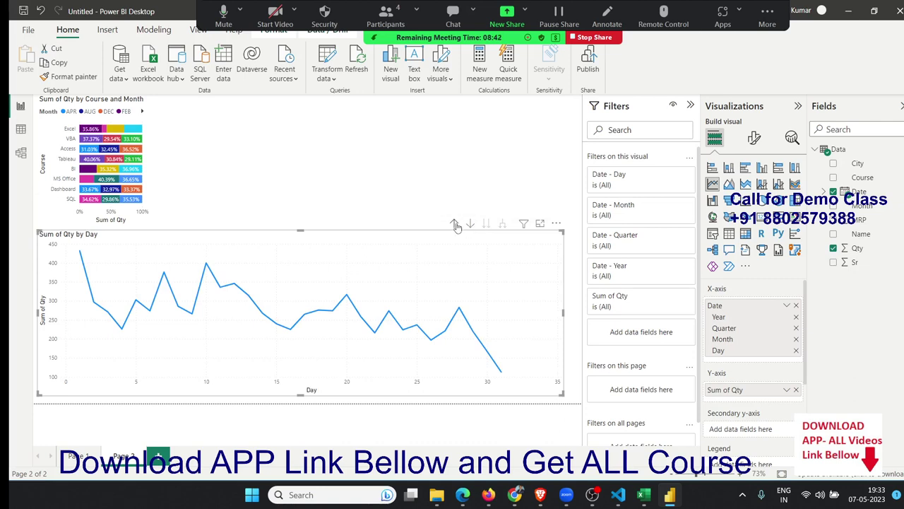
Step: Drill back up to Year, expand all to Year and Quarter, return to Year, and enable drill-down on click
left_click(455, 224)
left_click(456, 225)
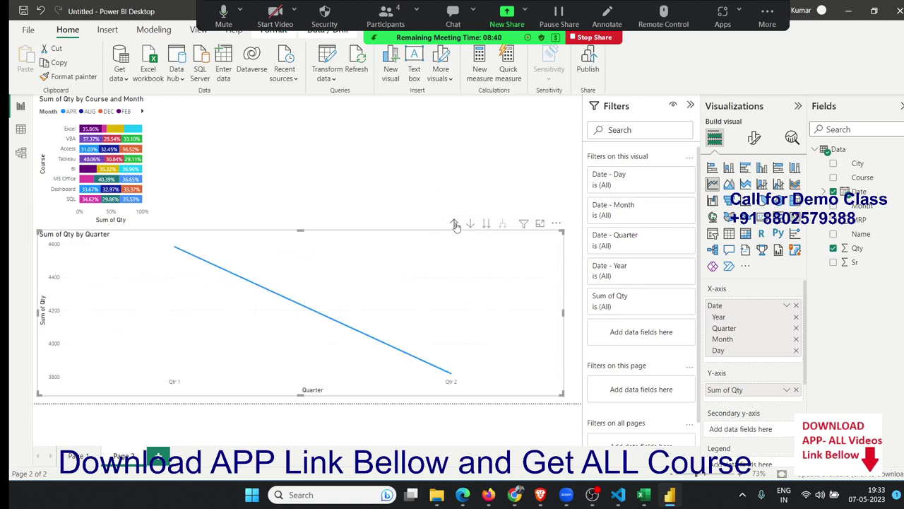
left_click(456, 224)
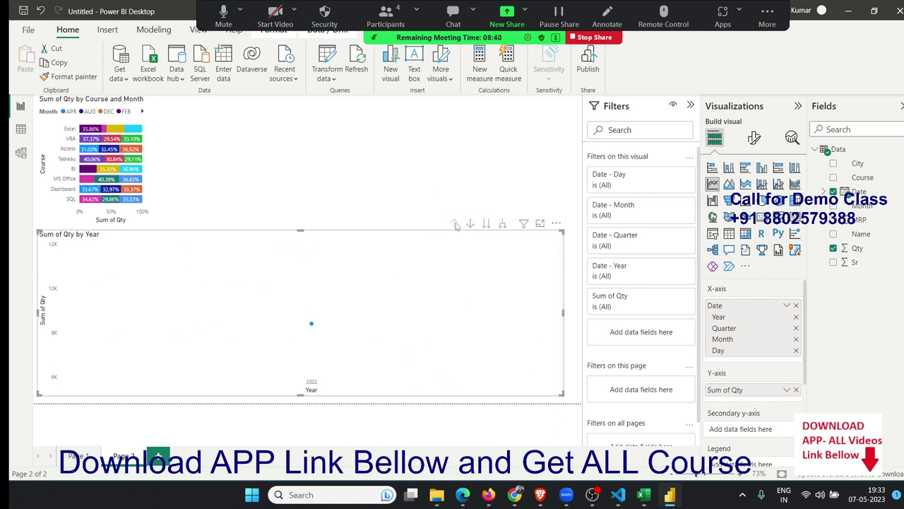
left_click(502, 225)
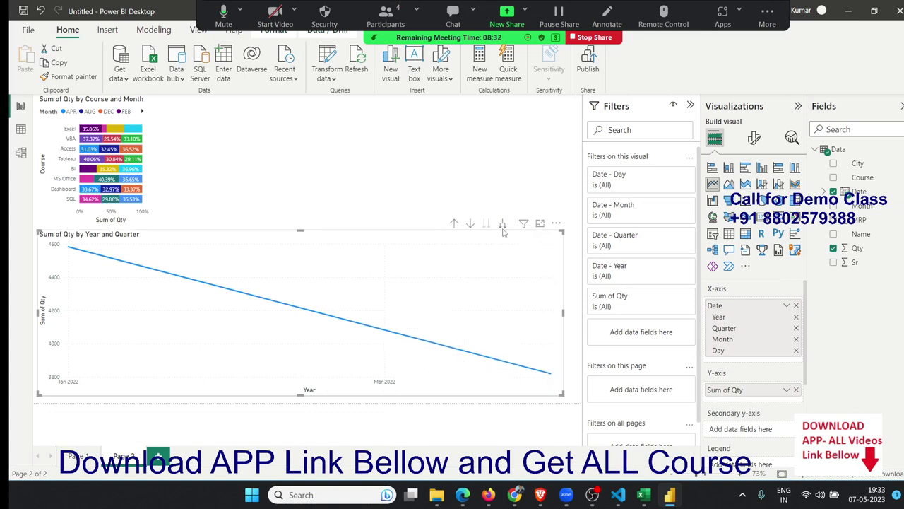
left_click(471, 223)
left_click(454, 223)
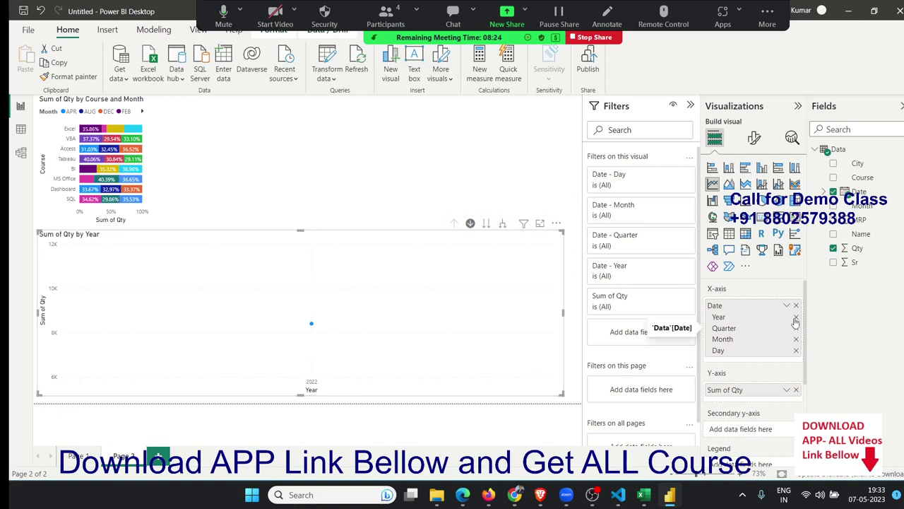
Step: Remove Year, Quarter and Day from the x-axis so Qty plots by Month, January to June
left_click(796, 317)
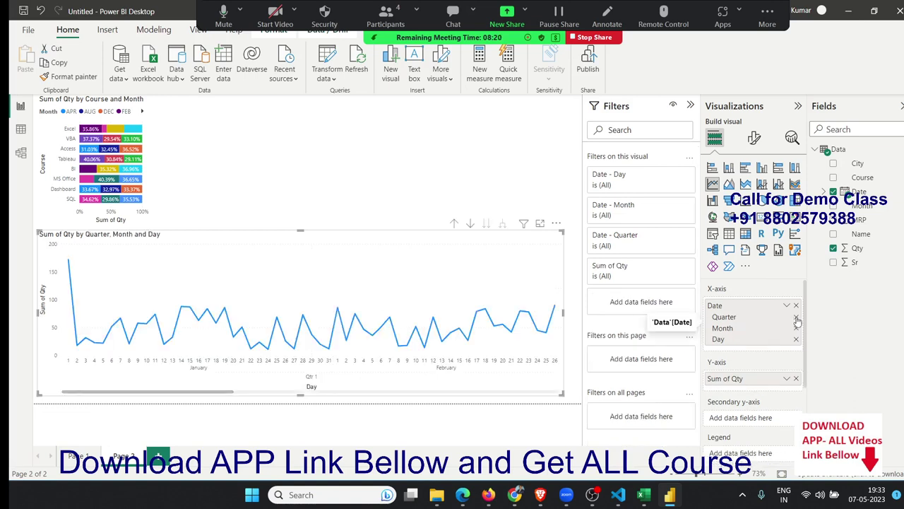
left_click(796, 317)
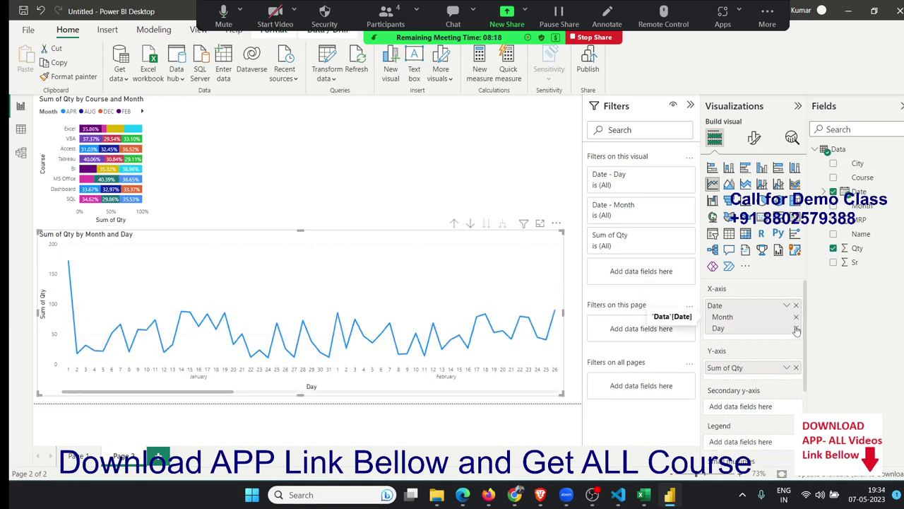
left_click(796, 328)
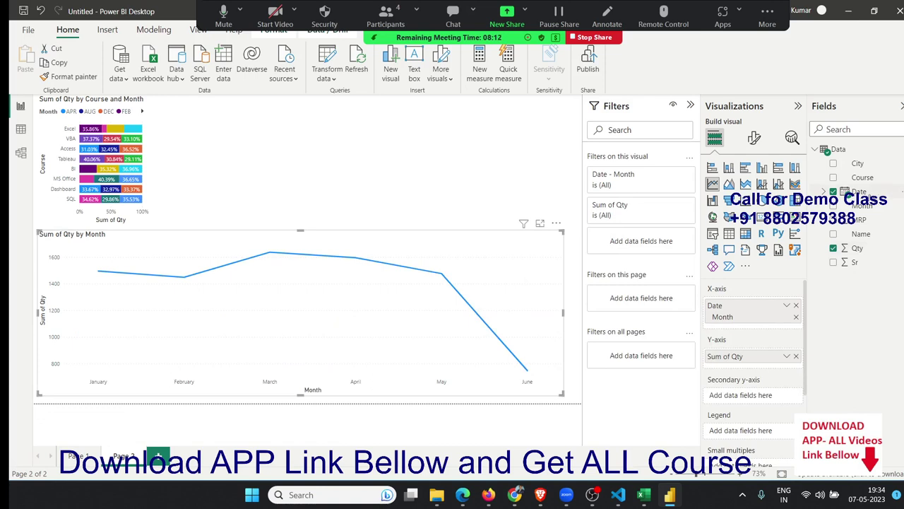
left_click_drag(865, 195, 742, 191)
Step: Try the monthly chart as an area chart, then settle on a stacked area chart
left_click(730, 183)
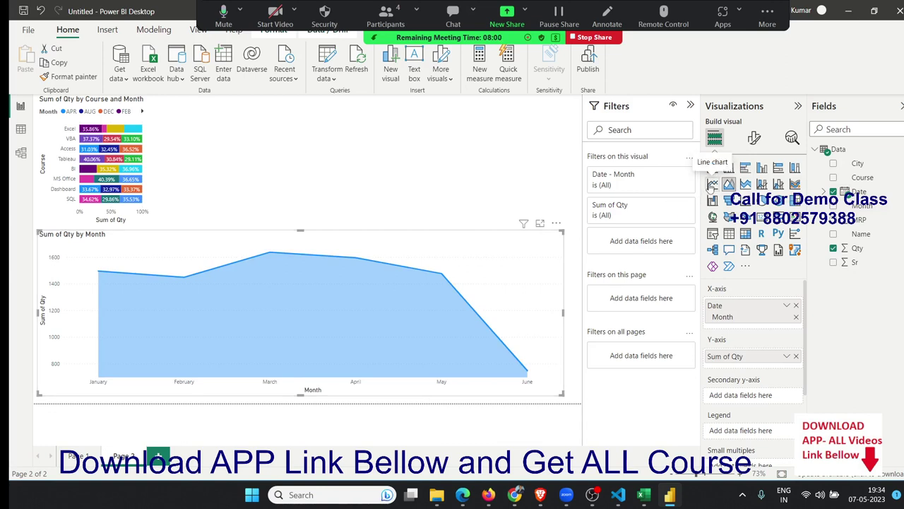
left_click(713, 184)
left_click(729, 184)
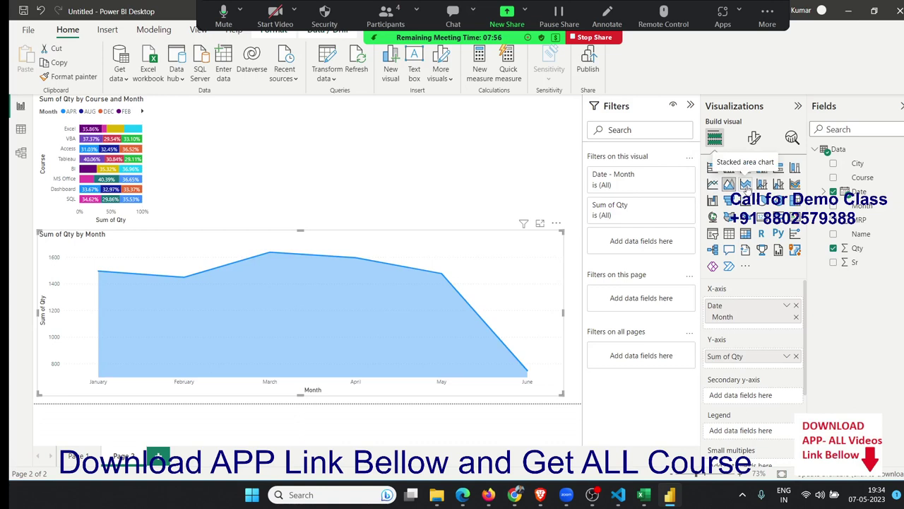
left_click(746, 187)
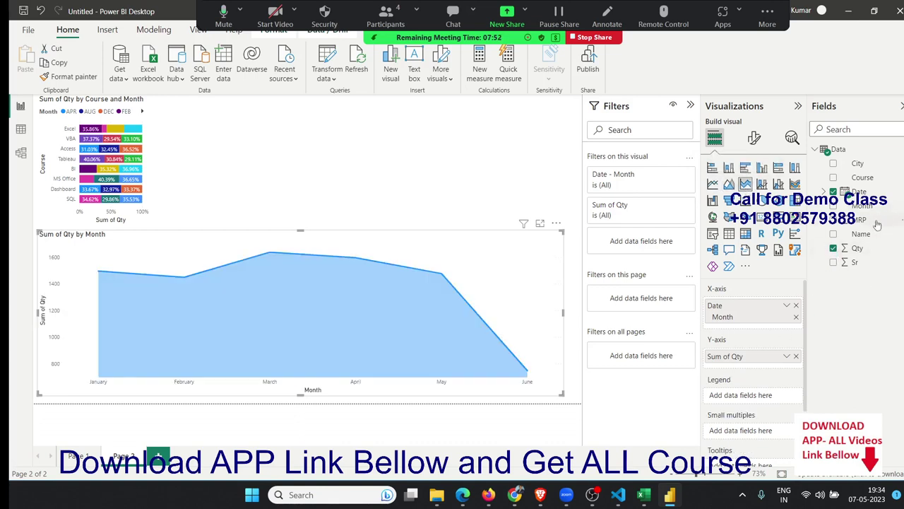
Step: Add Name to the legend, switch to a line and stacked column chart, and plot Count of Name as the line
left_click_drag(862, 234, 741, 395)
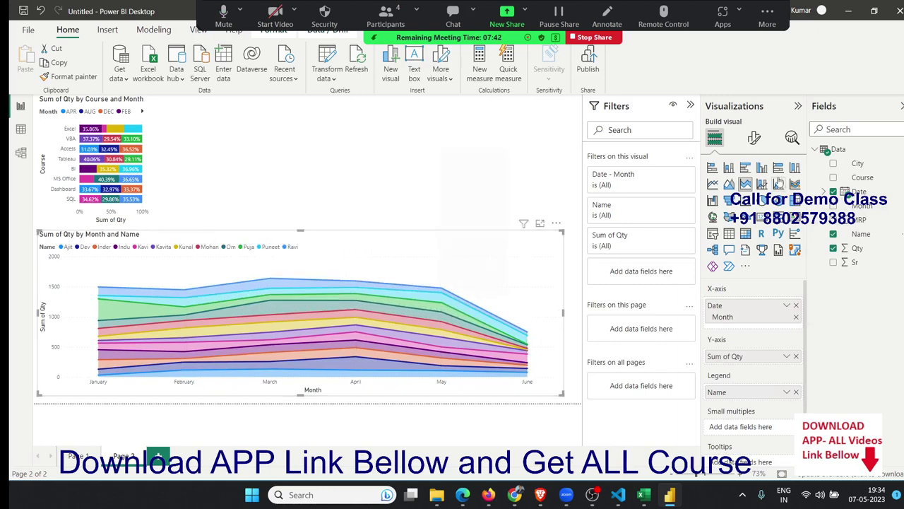
left_click(763, 184)
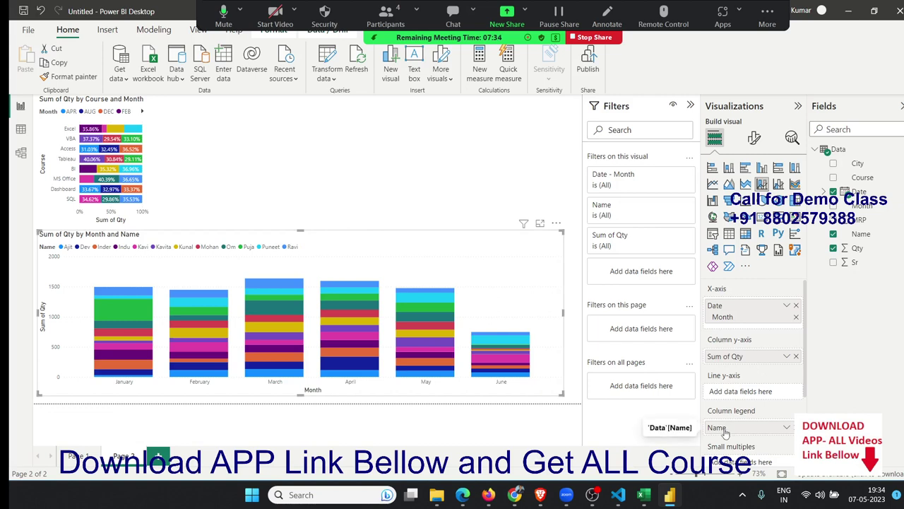
left_click_drag(726, 433, 732, 396)
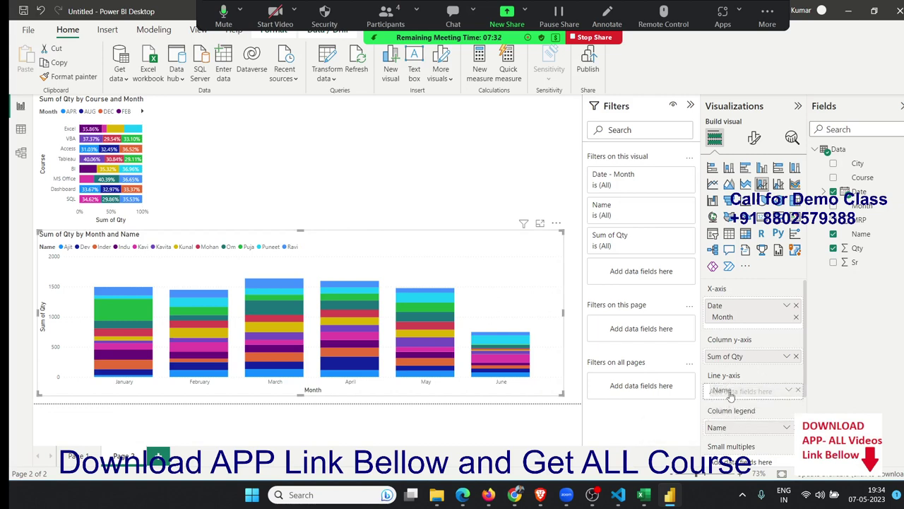
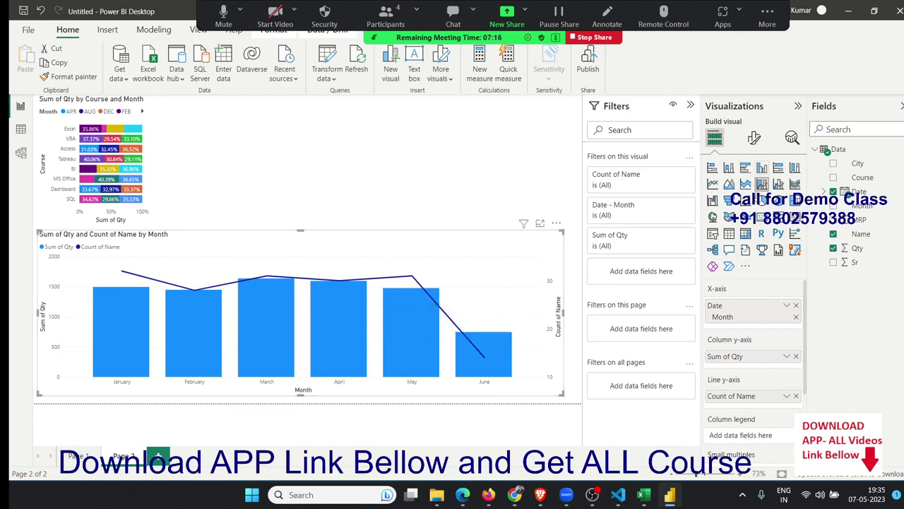
Step: Convert the Month chart into a ribbon chart after trying Month in the column breakdown
left_click(778, 185)
left_click_drag(883, 207, 767, 438)
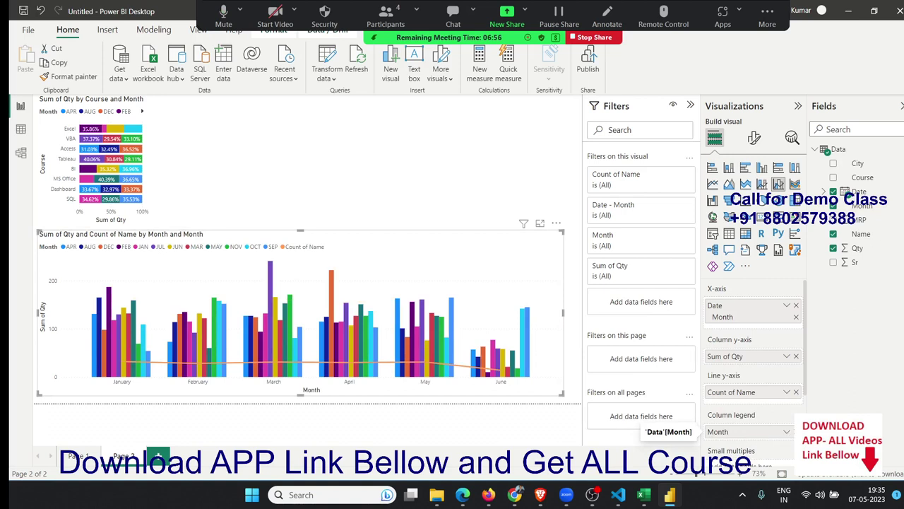
left_click(796, 432)
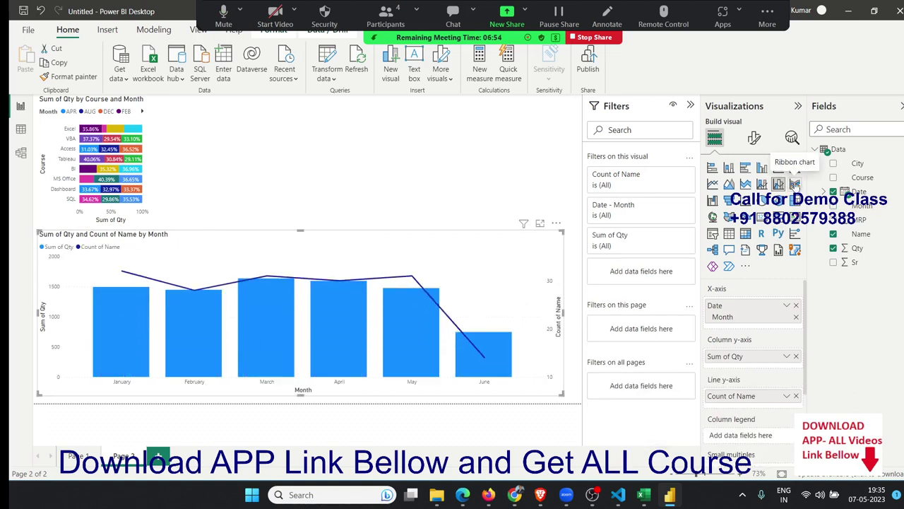
left_click(795, 185)
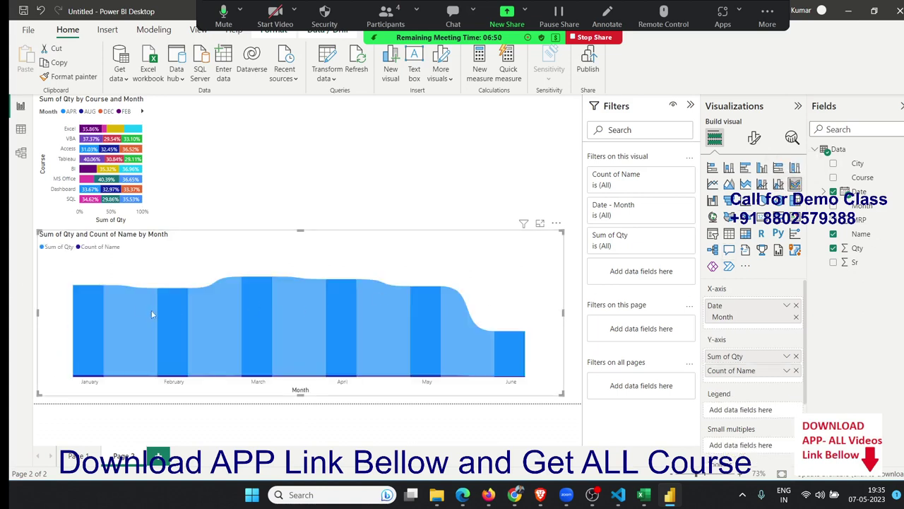
scroll(744, 420, "down", 1)
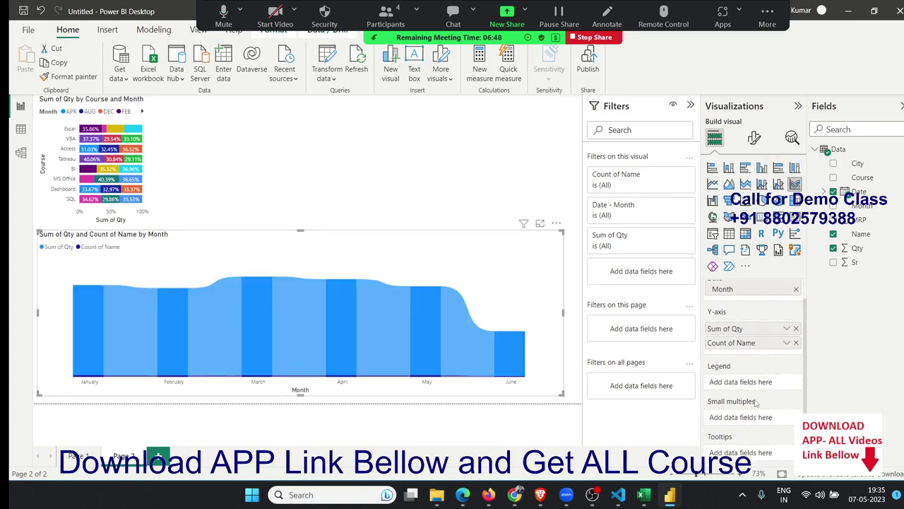
scroll(754, 389, "up", 1)
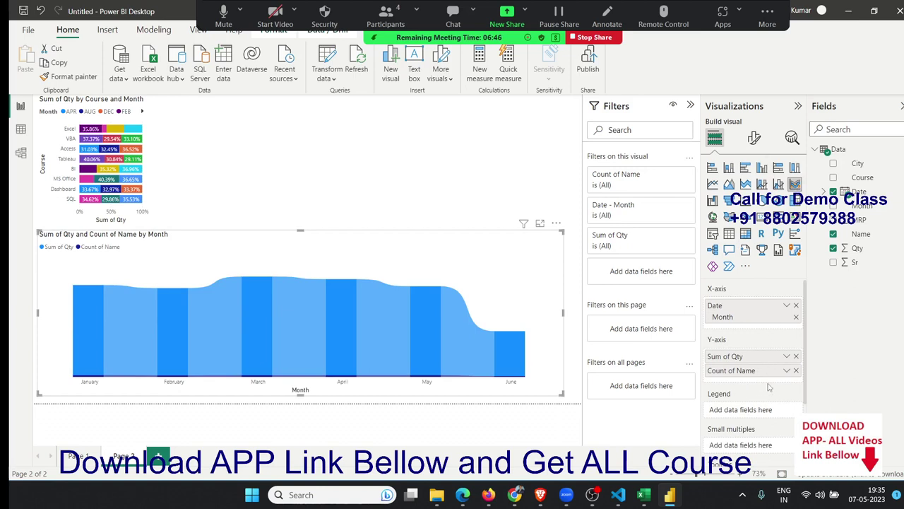
Step: Remove Count of Name, use Sum of Qty as the values, and put Name in the Legend
left_click(796, 372)
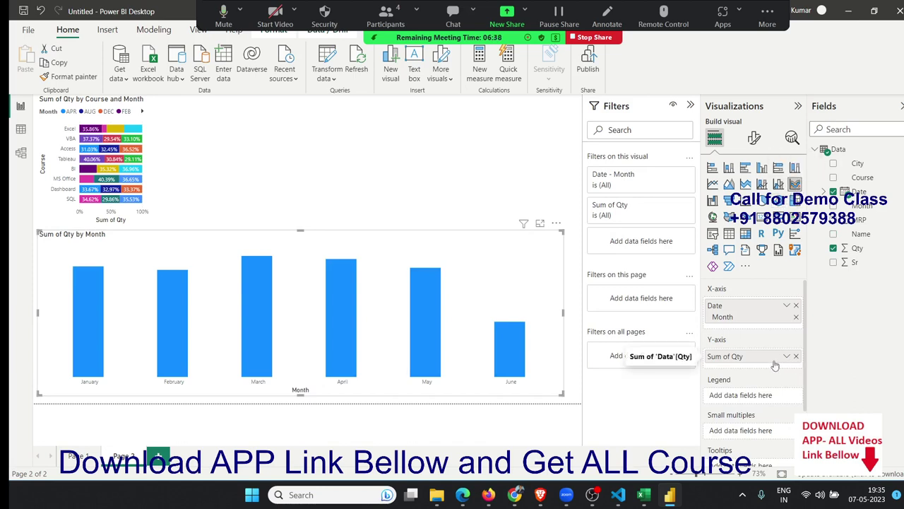
left_click_drag(773, 360, 763, 407)
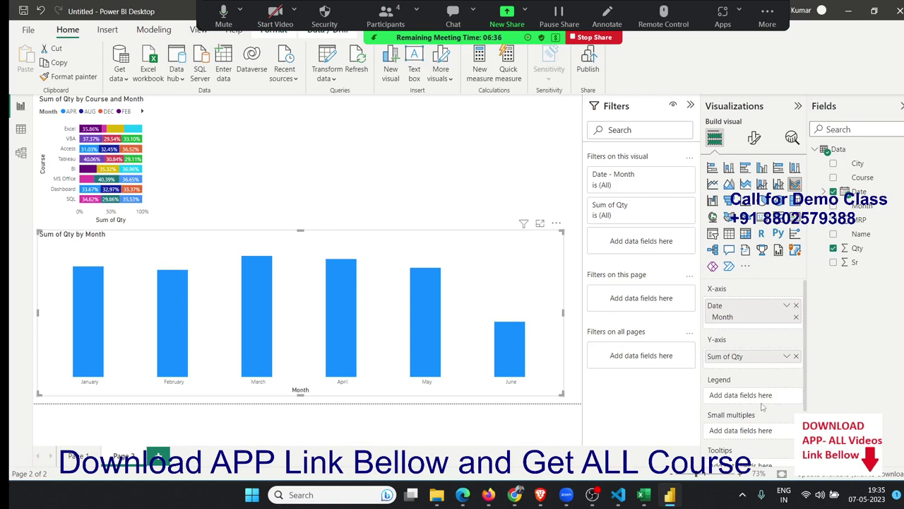
left_click_drag(756, 356, 760, 394)
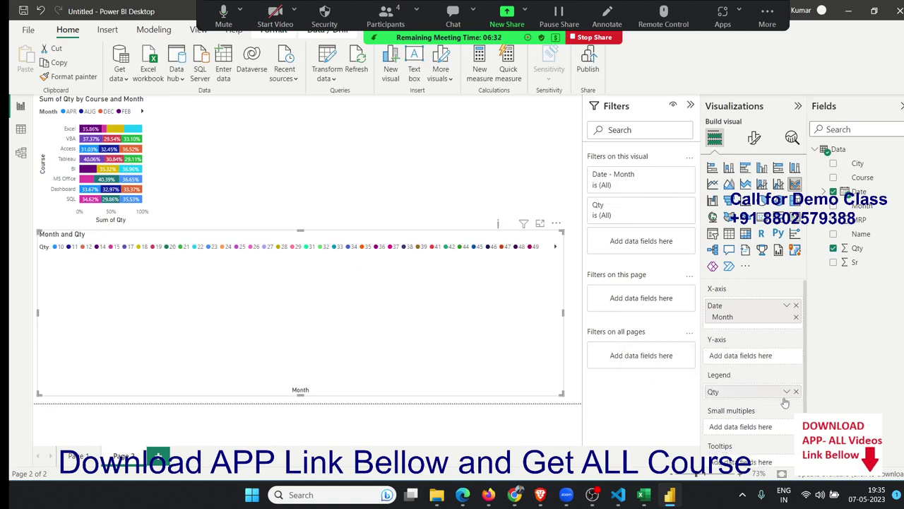
left_click(796, 391)
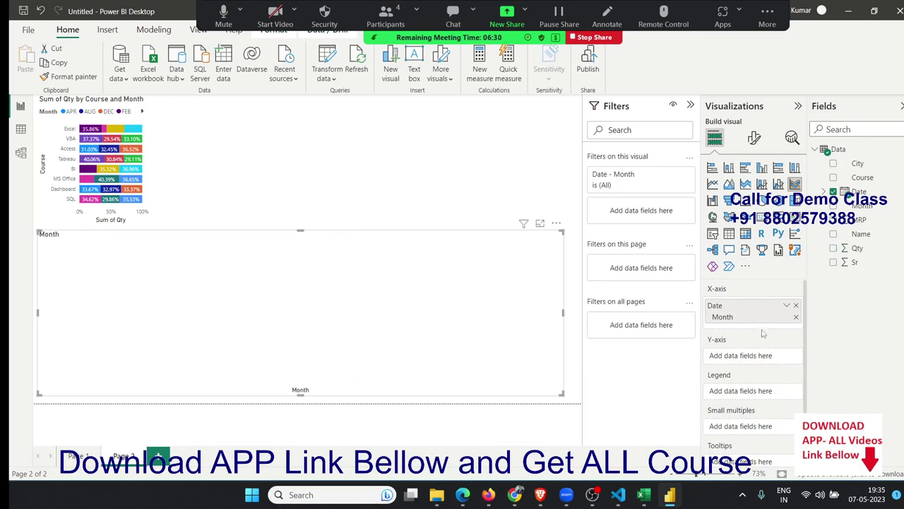
left_click_drag(857, 248, 456, 318)
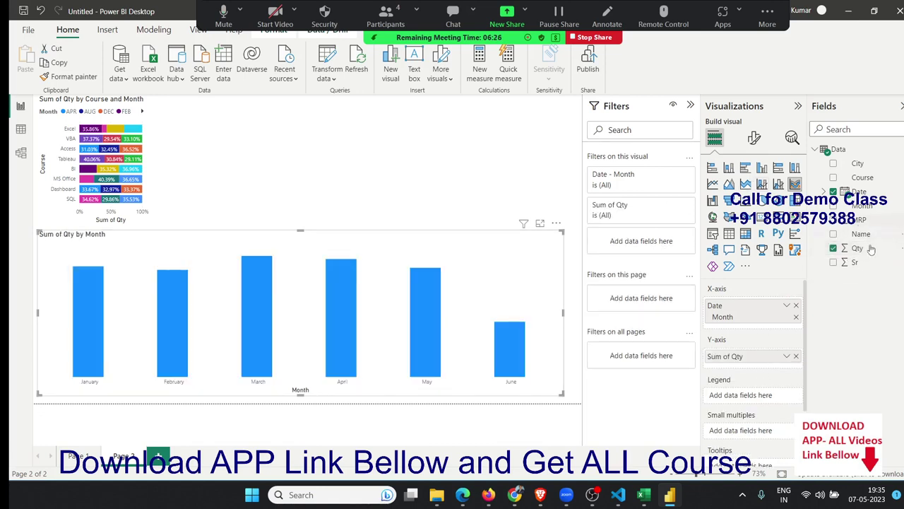
mouse_move(861, 234)
left_mouse_down()
mouse_move(841, 327)
mouse_move(765, 402)
left_mouse_up()
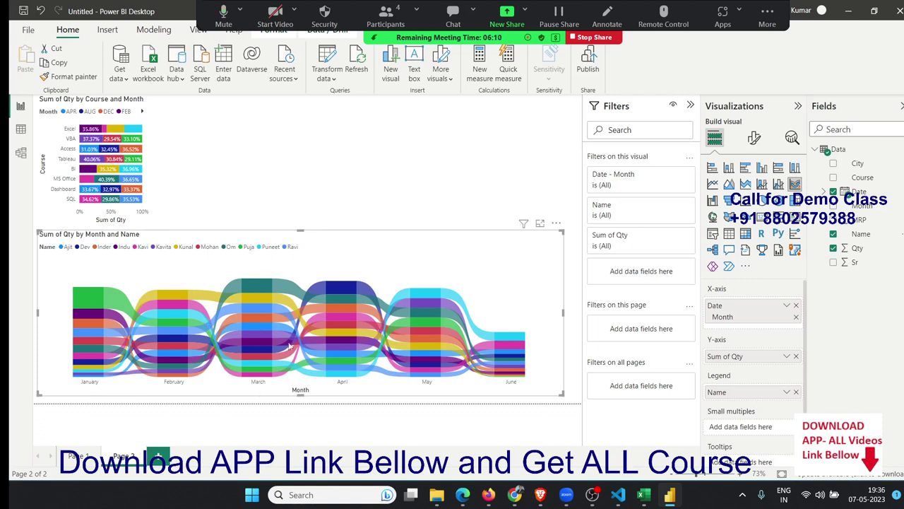
mouse_move(337, 320)
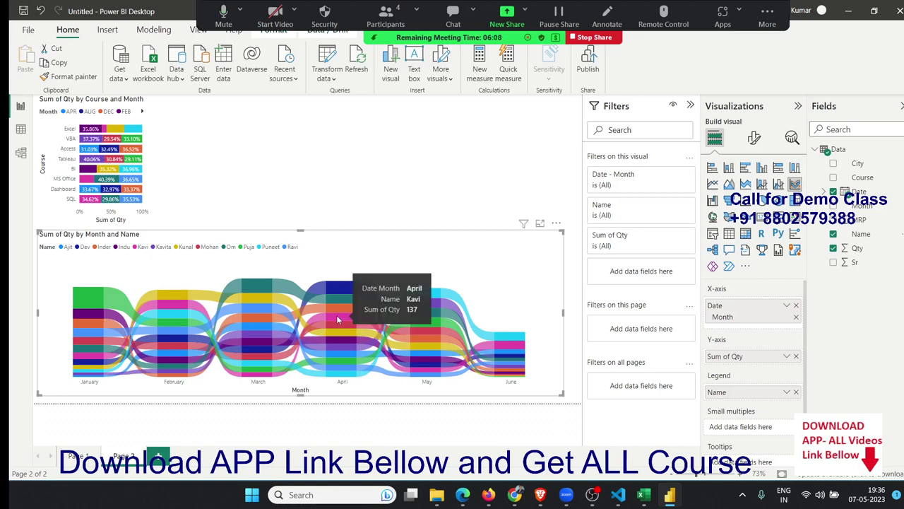
left_click(754, 138)
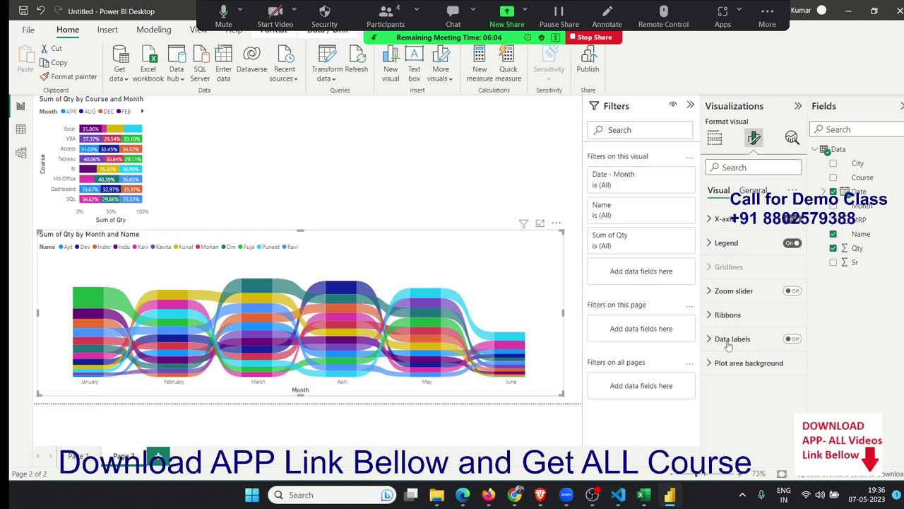
Step: Review the ribbon chart's Ribbons, General and Analytics formatting options
left_click(729, 315)
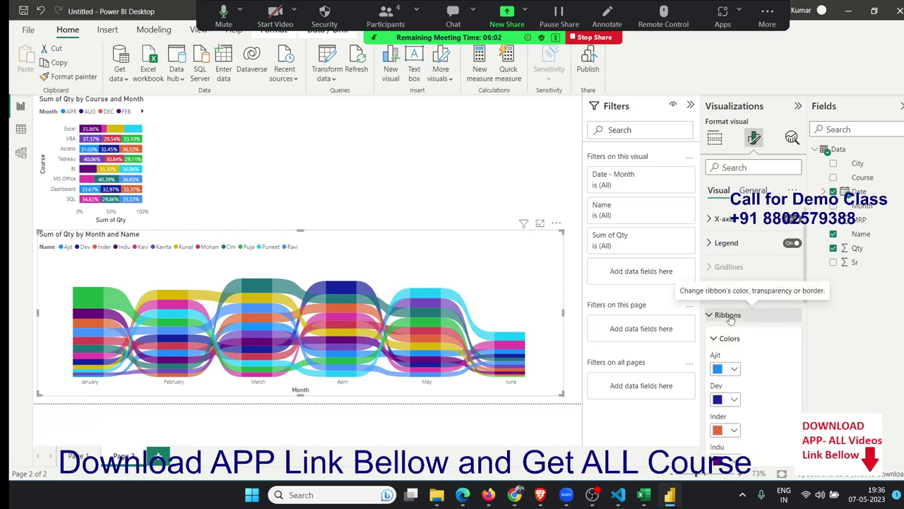
left_click(730, 316)
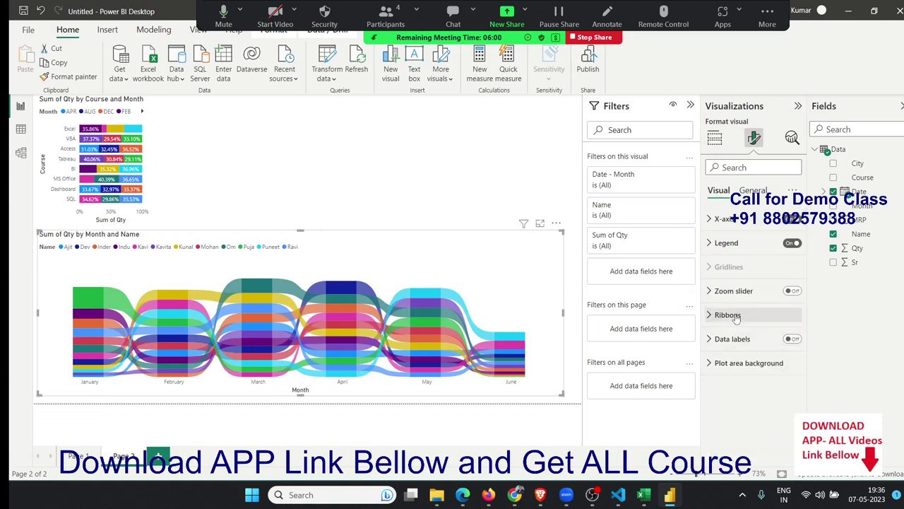
left_click(741, 190)
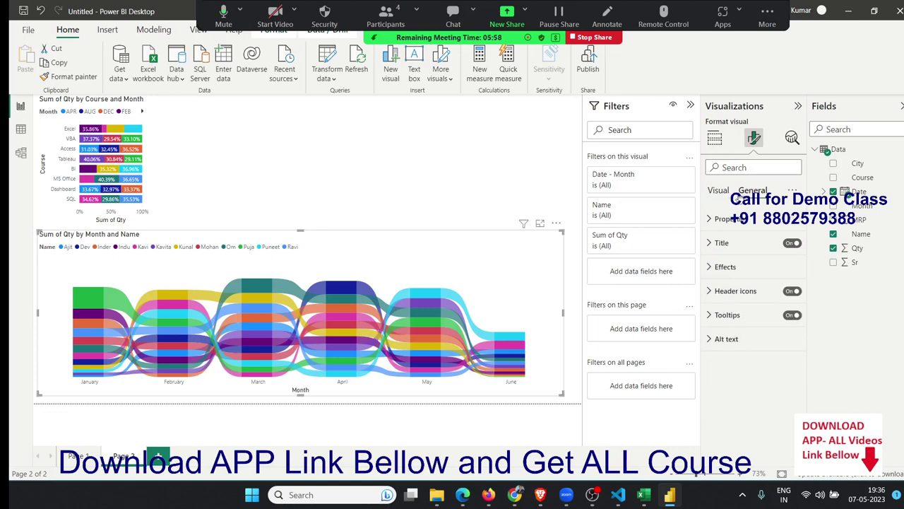
left_click(721, 196)
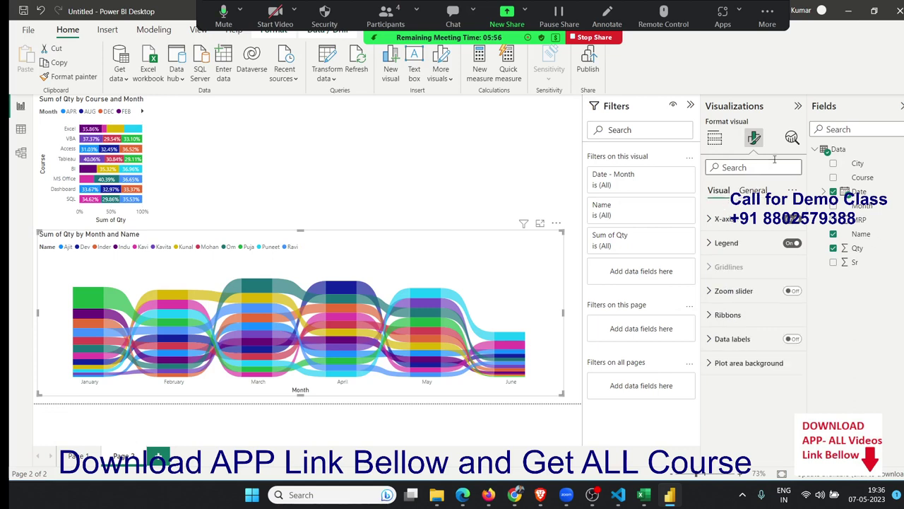
left_click(792, 139)
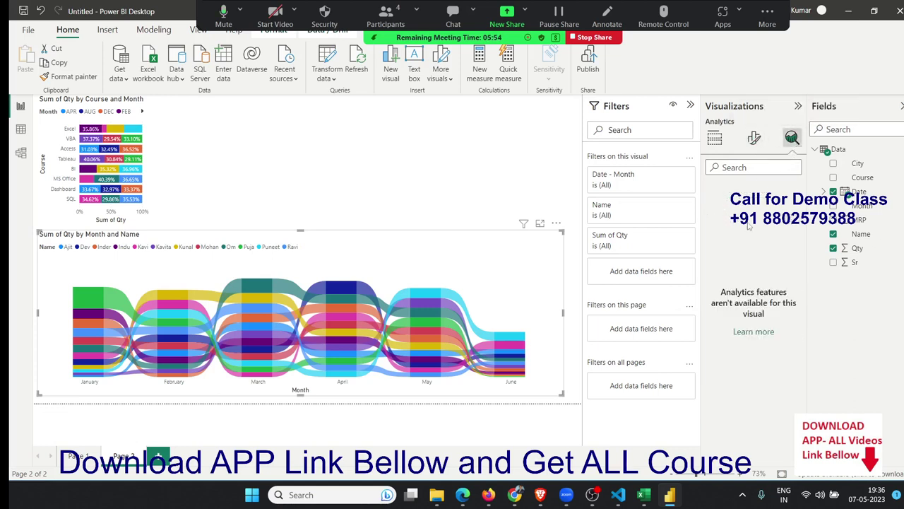
Step: Select the Sum of Qty by Course and Month chart, then open a new Excel window
left_click(147, 173)
left_click(756, 141)
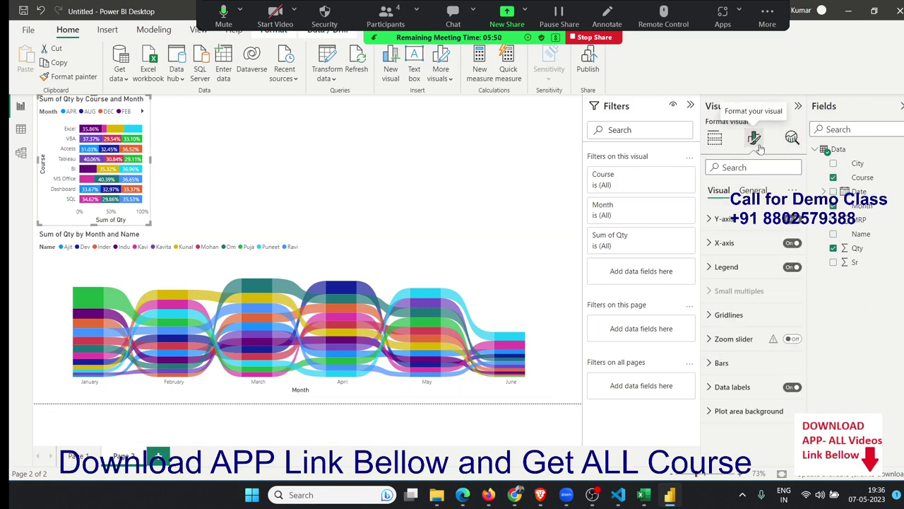
left_click(714, 138)
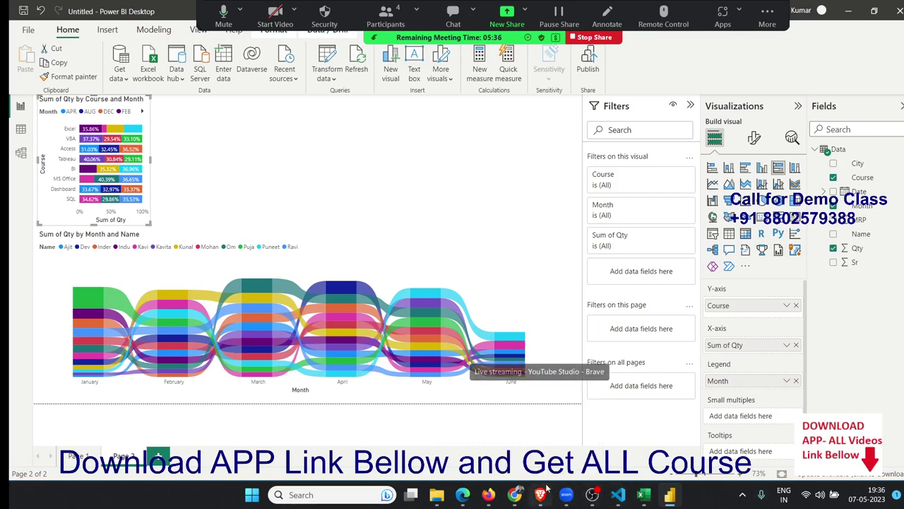
key("super")
key("super")
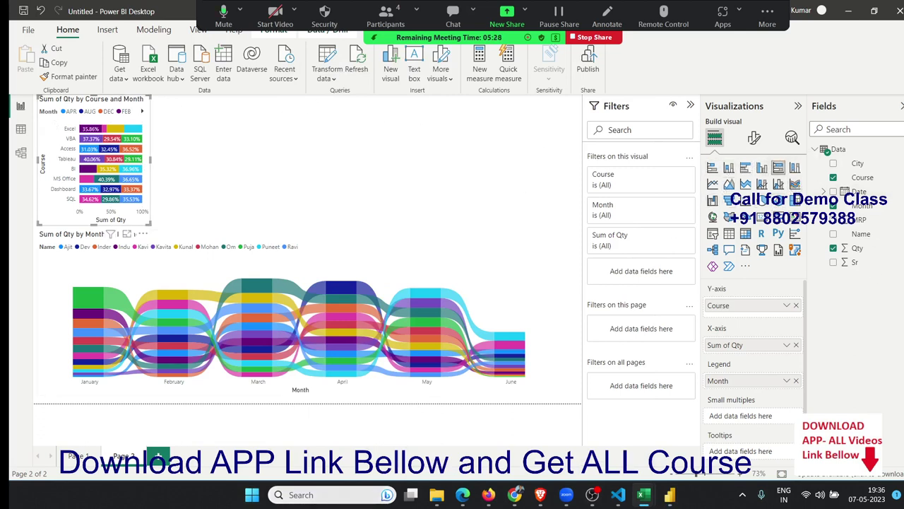
middle_click(639, 502)
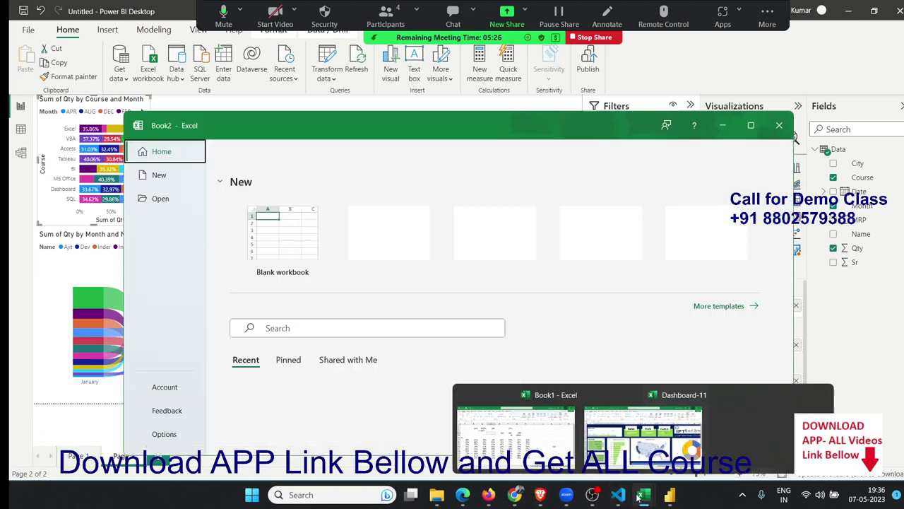
mouse_move(640, 431)
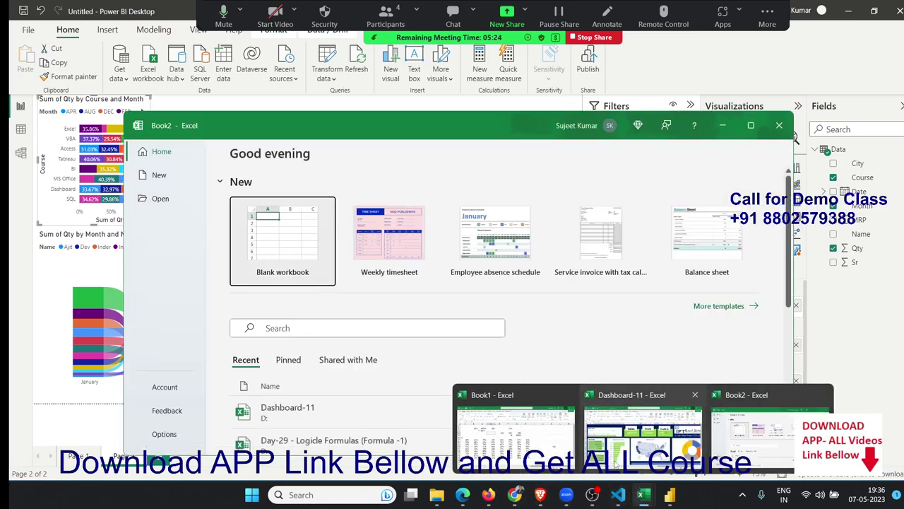
Step: Show Dashboard-11's Data sheet and AutoFit the Order Date and Ship Date columns
left_click(616, 463)
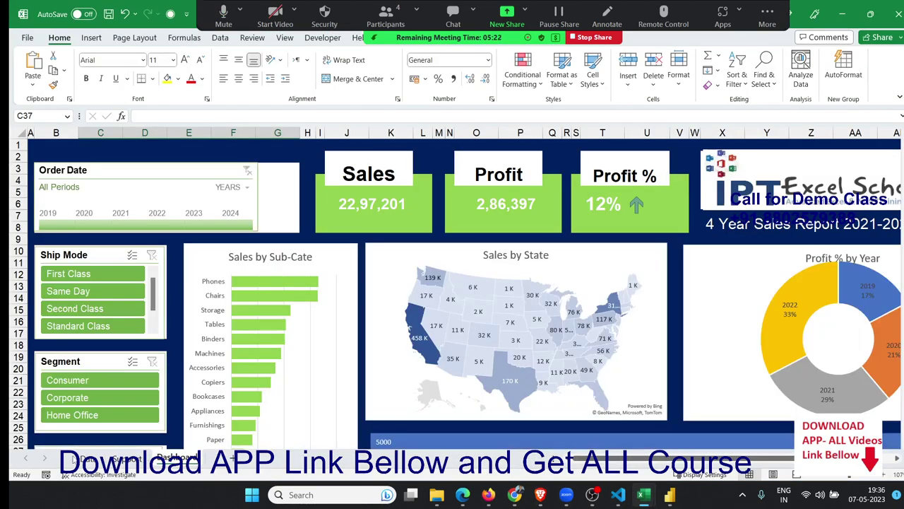
left_click(87, 460)
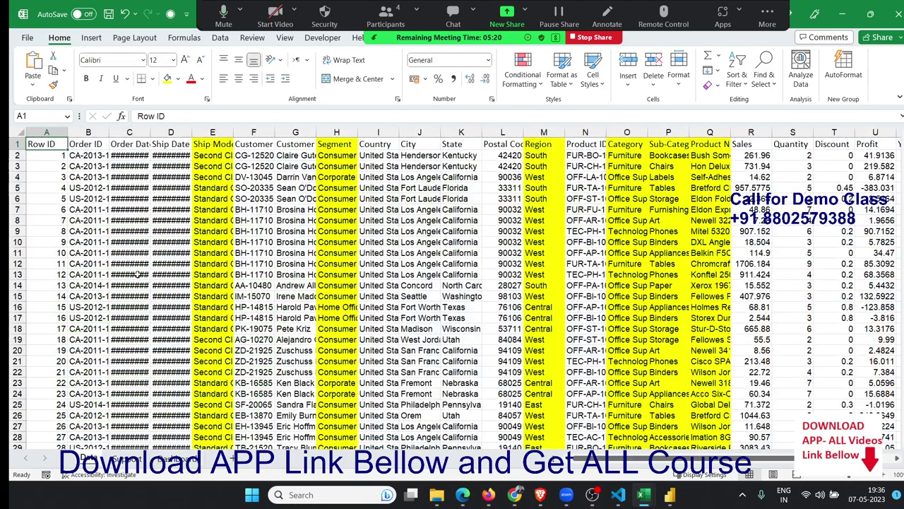
key("ctrl+shift+Right")
key("ctrl+Home")
double_click(149, 133)
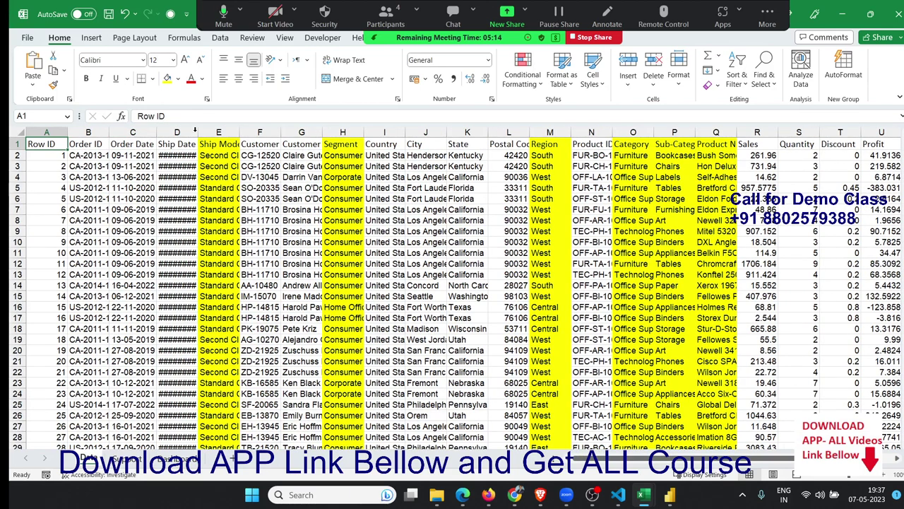
double_click(197, 132)
Step: Step through the row 1 headers from Ship Mode across to the Discount column
left_click(222, 135)
left_click(279, 134)
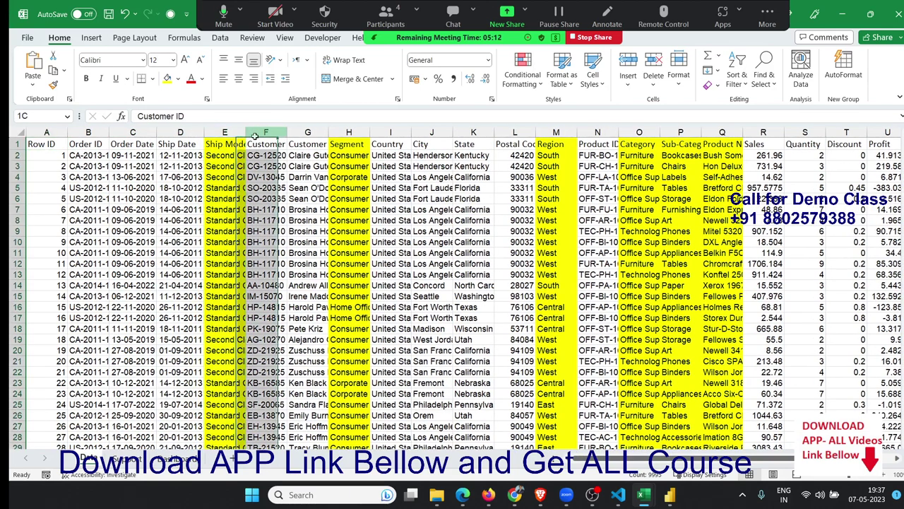
left_click(302, 141)
left_click(335, 141)
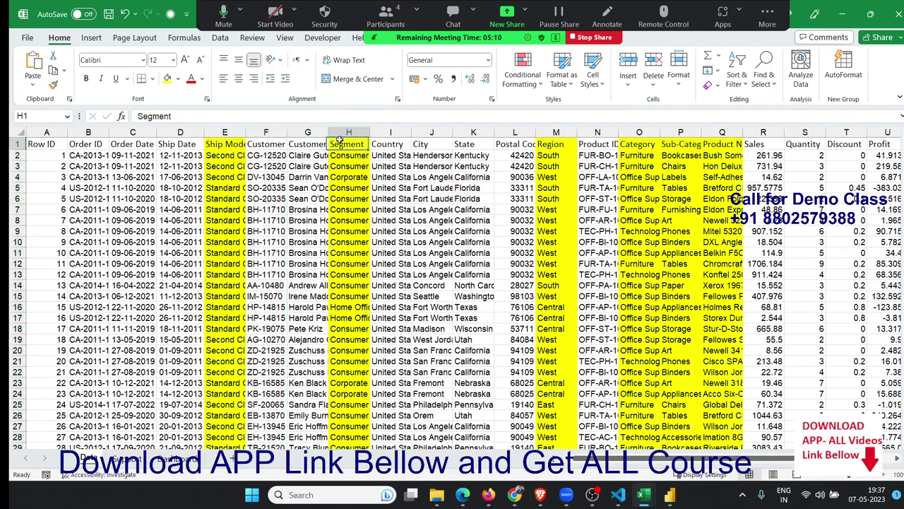
left_click(376, 142)
left_click(423, 142)
left_click(488, 142)
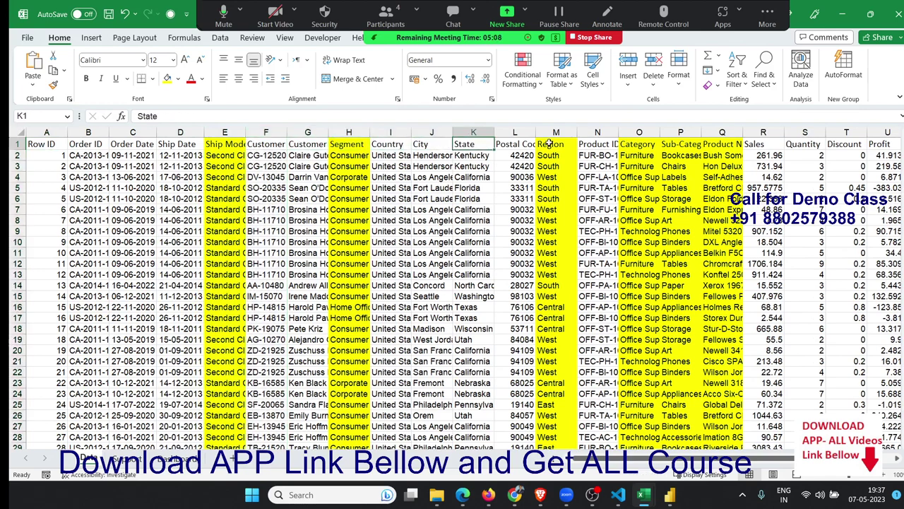
left_click(545, 144)
left_click(597, 139)
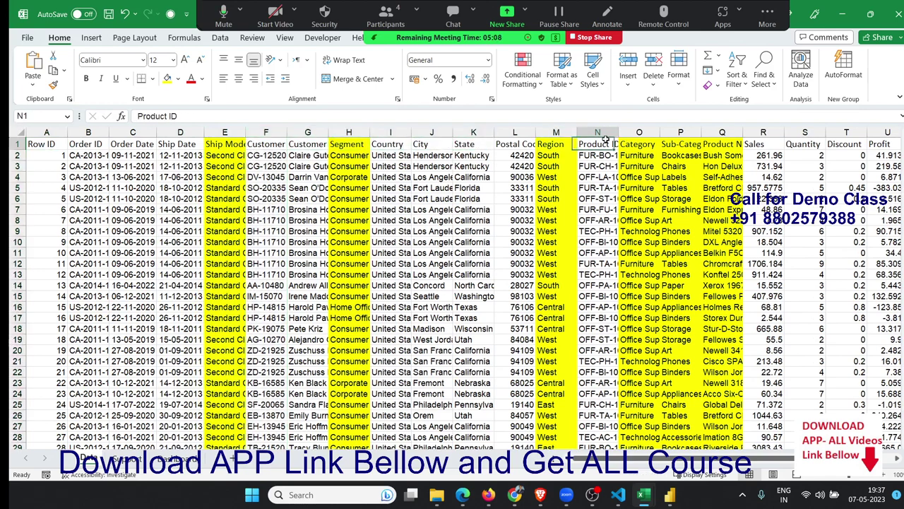
left_click(656, 142)
left_click_drag(655, 142, 901, 152)
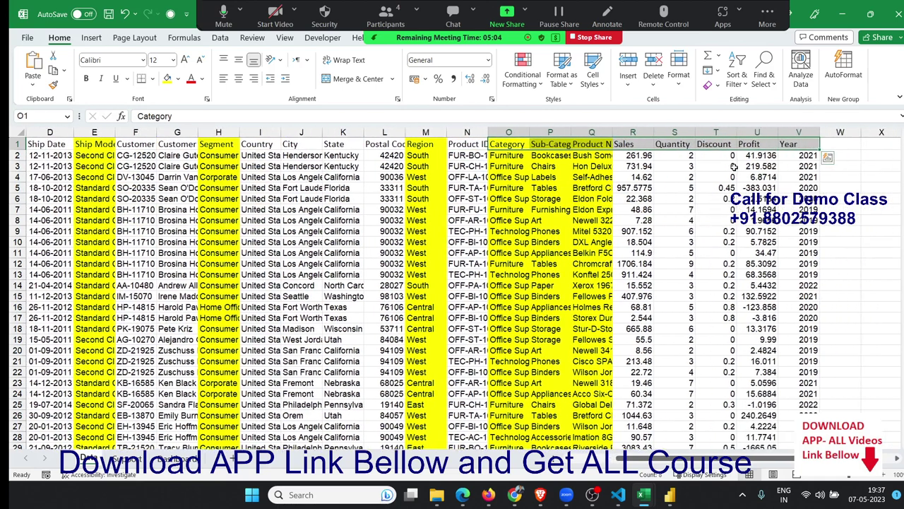
left_click(717, 166)
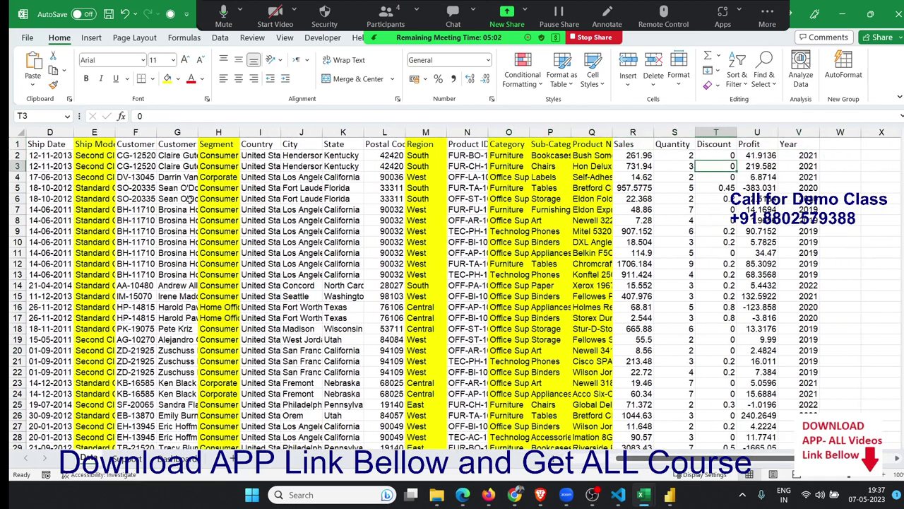
Step: Copy the Data sheet into a new workbook with Move or Copy and Create a copy
right_click(88, 459)
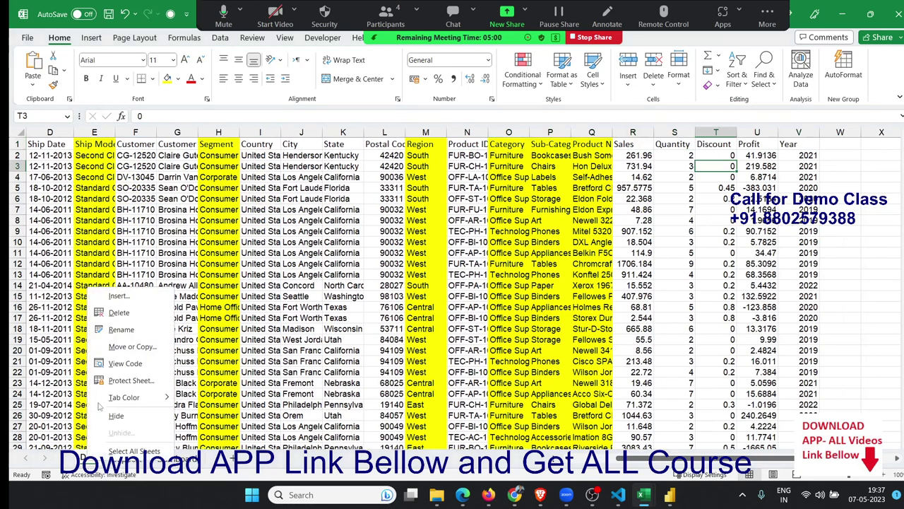
left_click(119, 346)
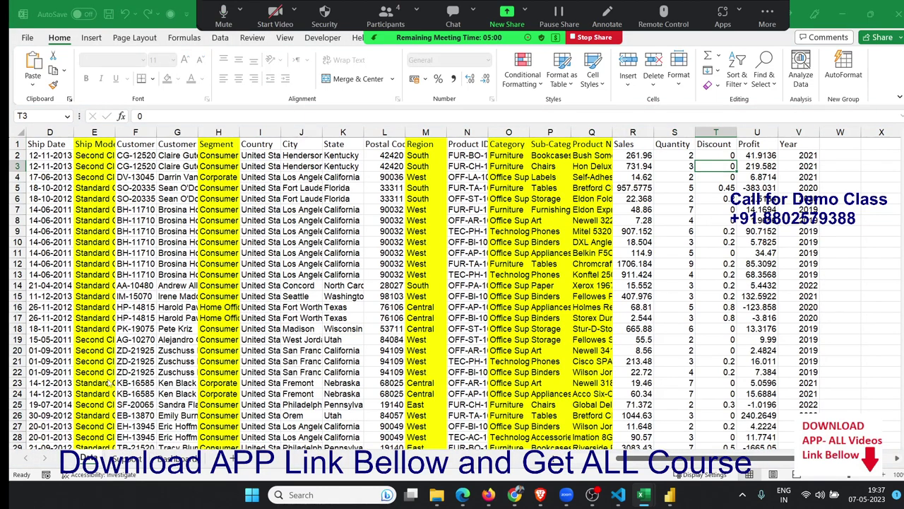
left_click(67, 419)
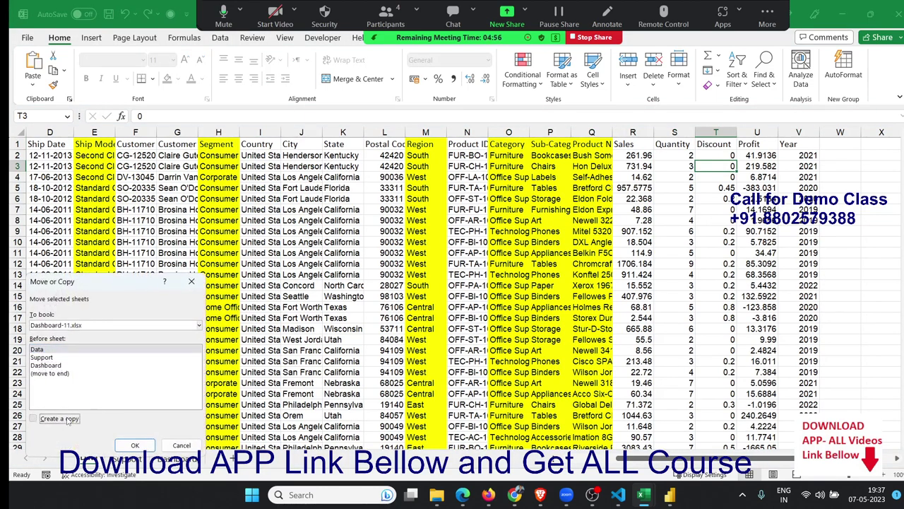
left_click(61, 324)
left_click(51, 339)
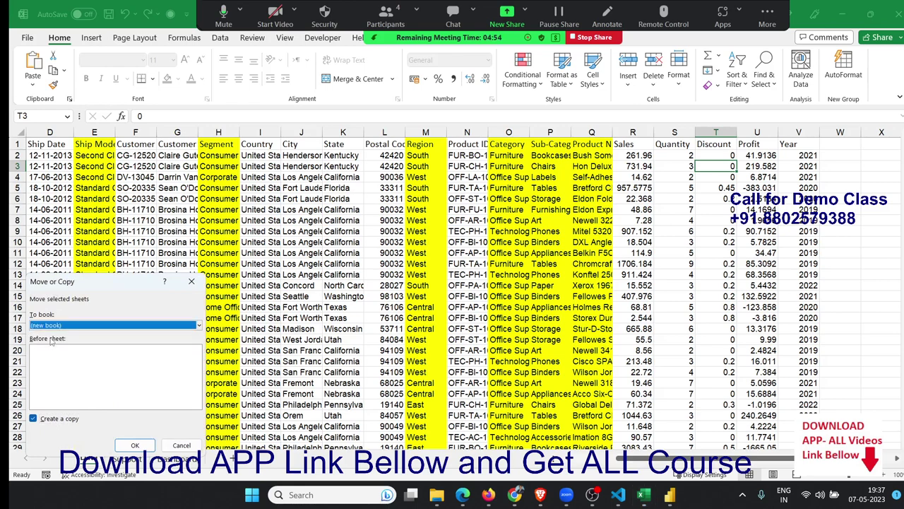
left_click(135, 445)
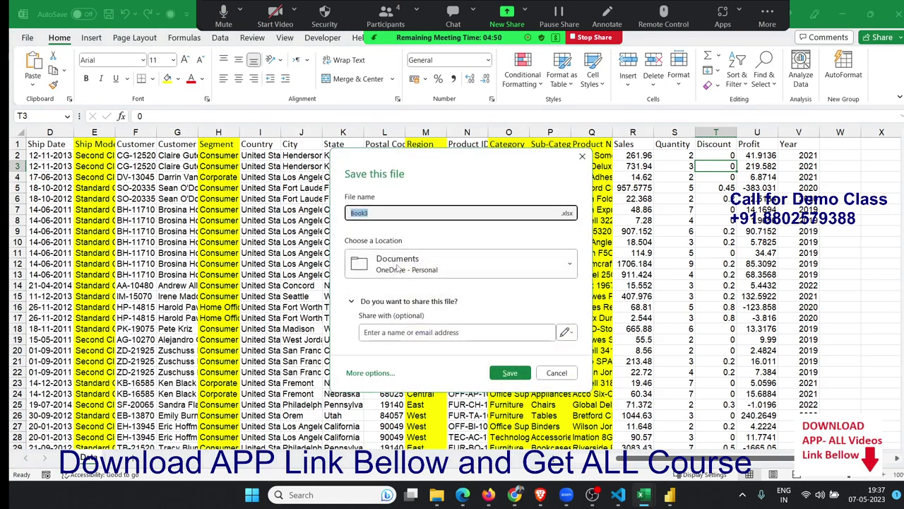
Step: Save the new workbook as BIData.xlsx in D:\2022, then open WhatsApp Web's attachment options
type("Data")
left_click(432, 265)
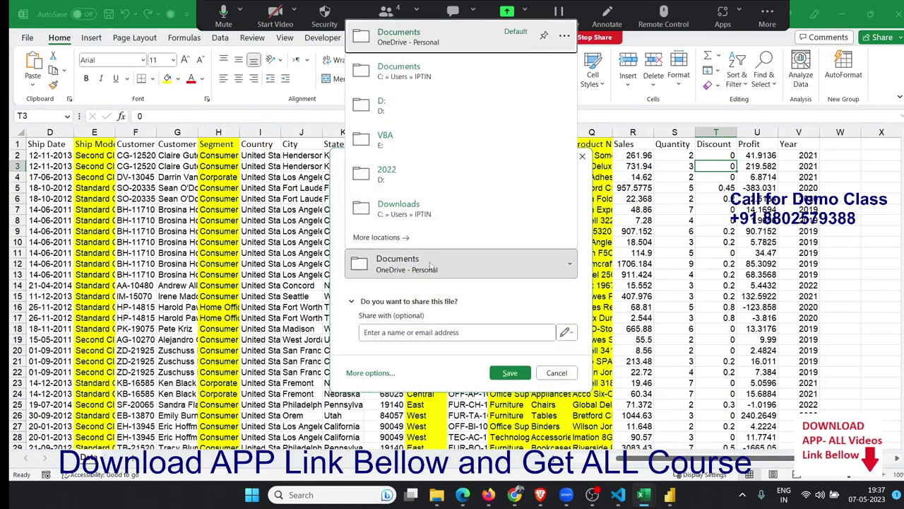
left_click(409, 185)
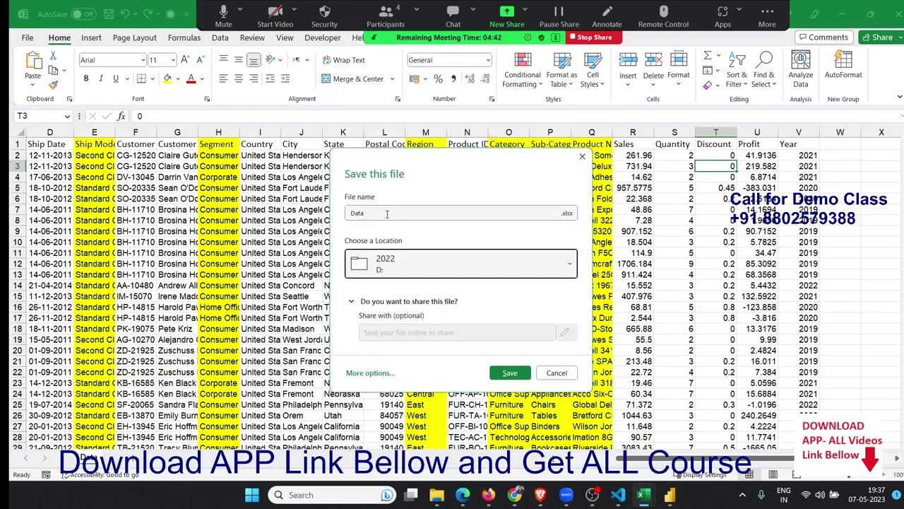
double_click(386, 213)
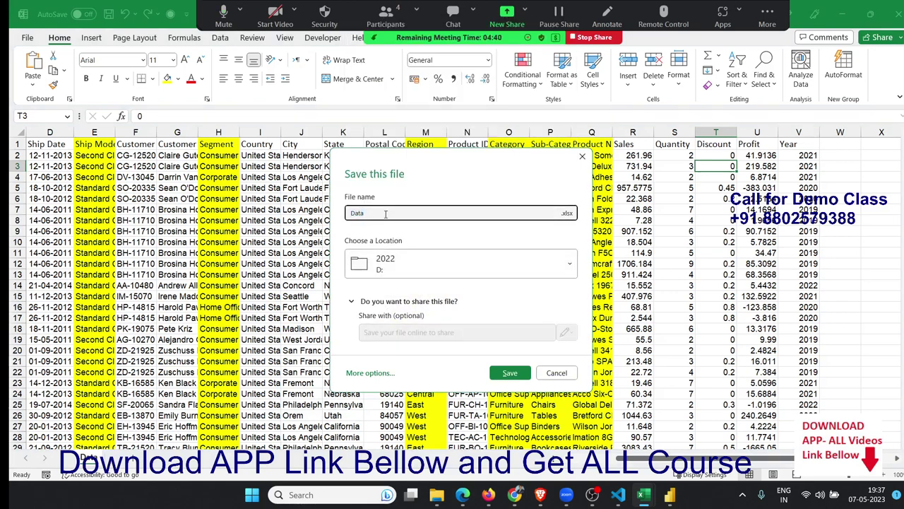
type("8")
left_click(510, 372)
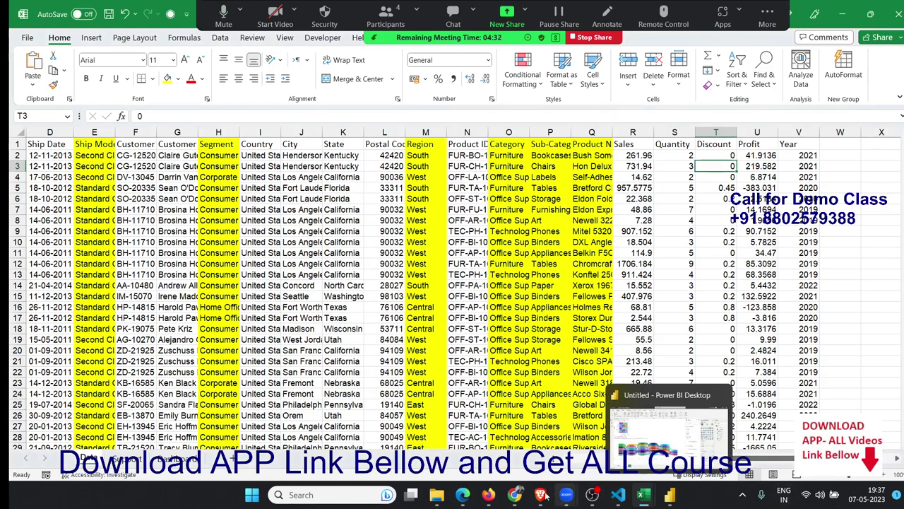
left_click(487, 497)
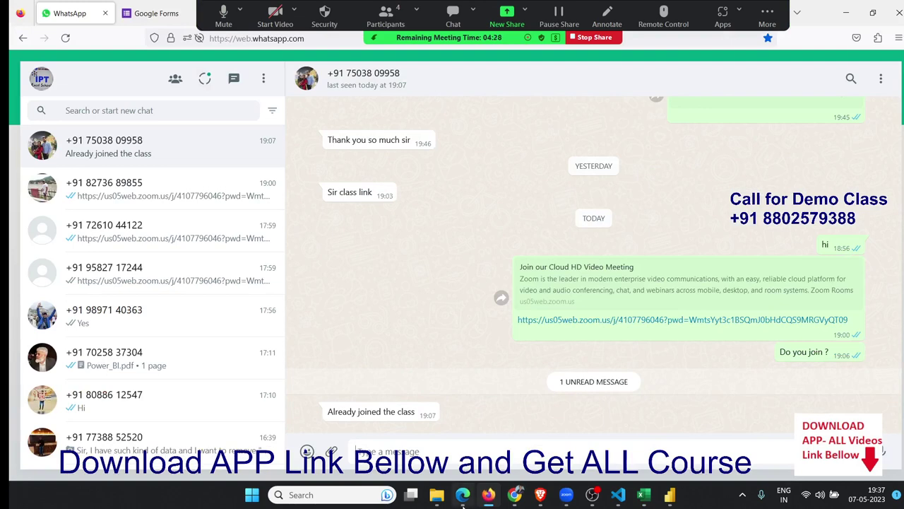
mouse_move(152, 315)
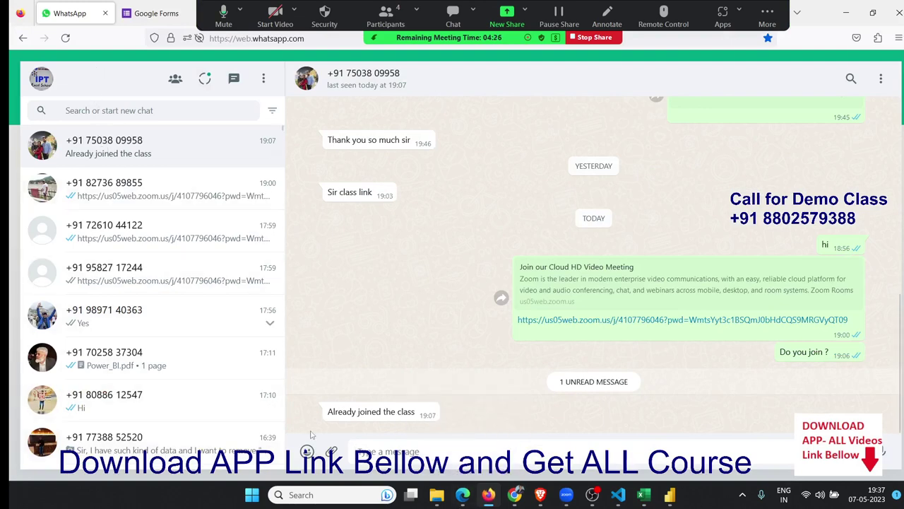
left_click(331, 451)
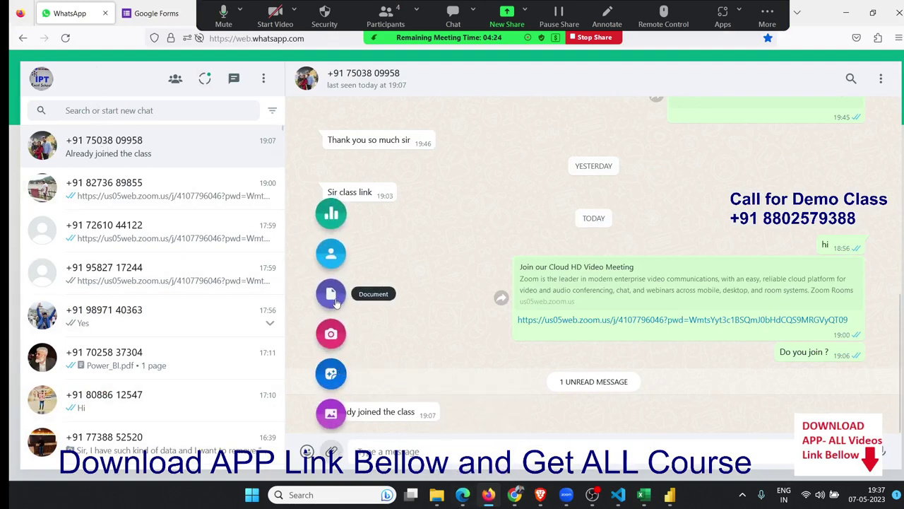